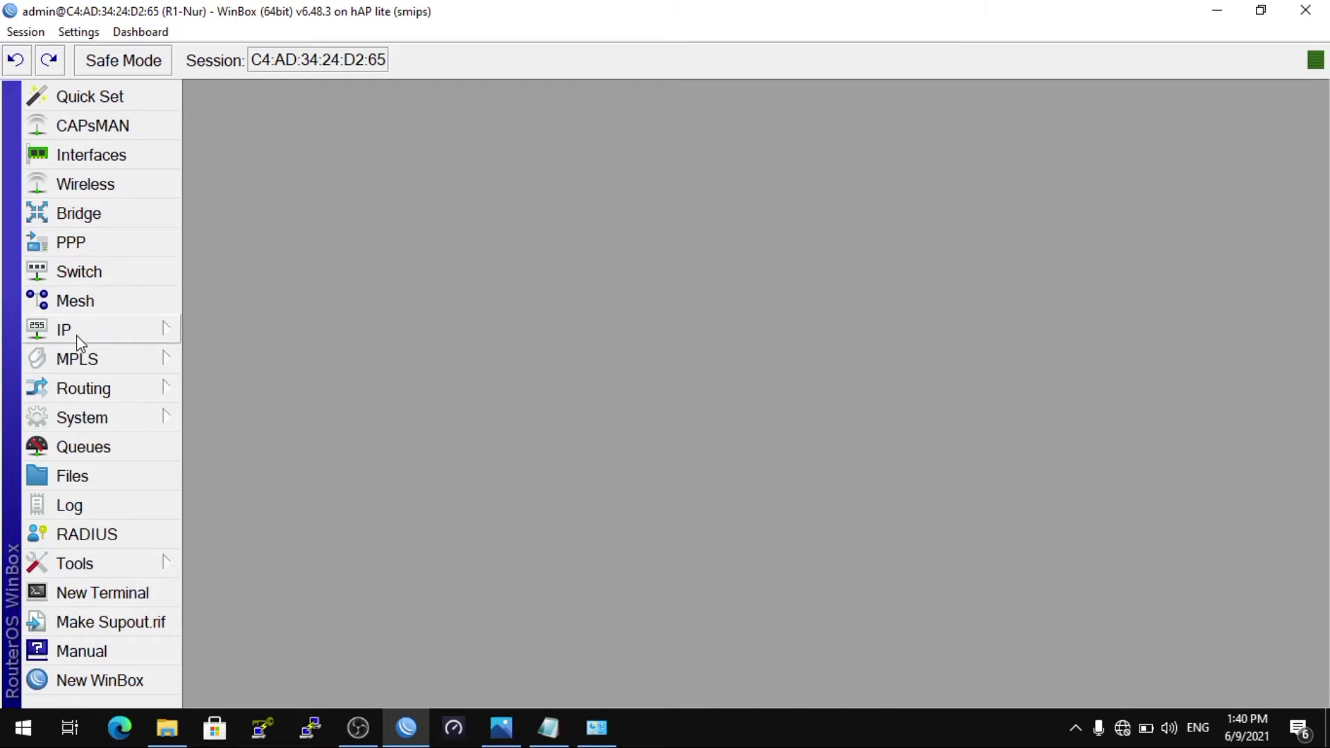
Step: In a new router terminal, start the command ip address add address=192.168.10.1/24 interface=ether
{"action": "left_click", "coordinate": [79, 339]}
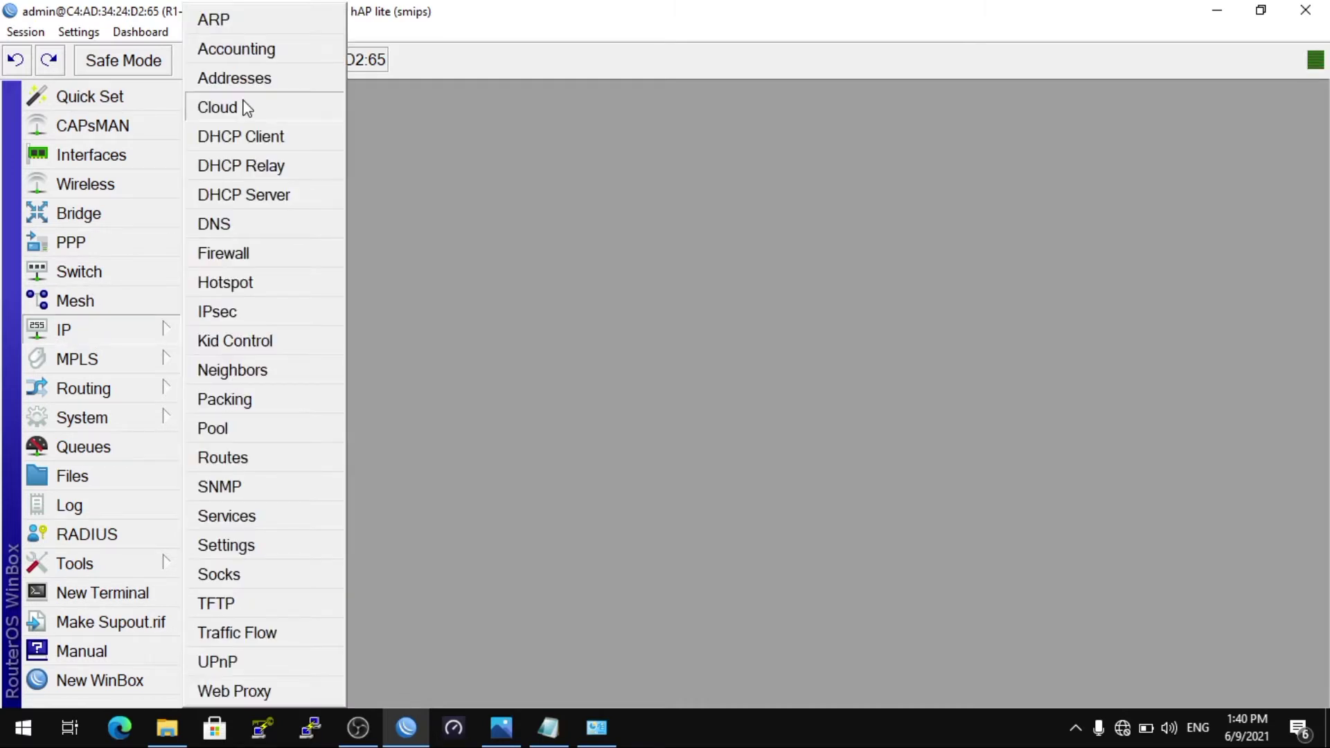
{"action": "left_click", "coordinate": [83, 573]}
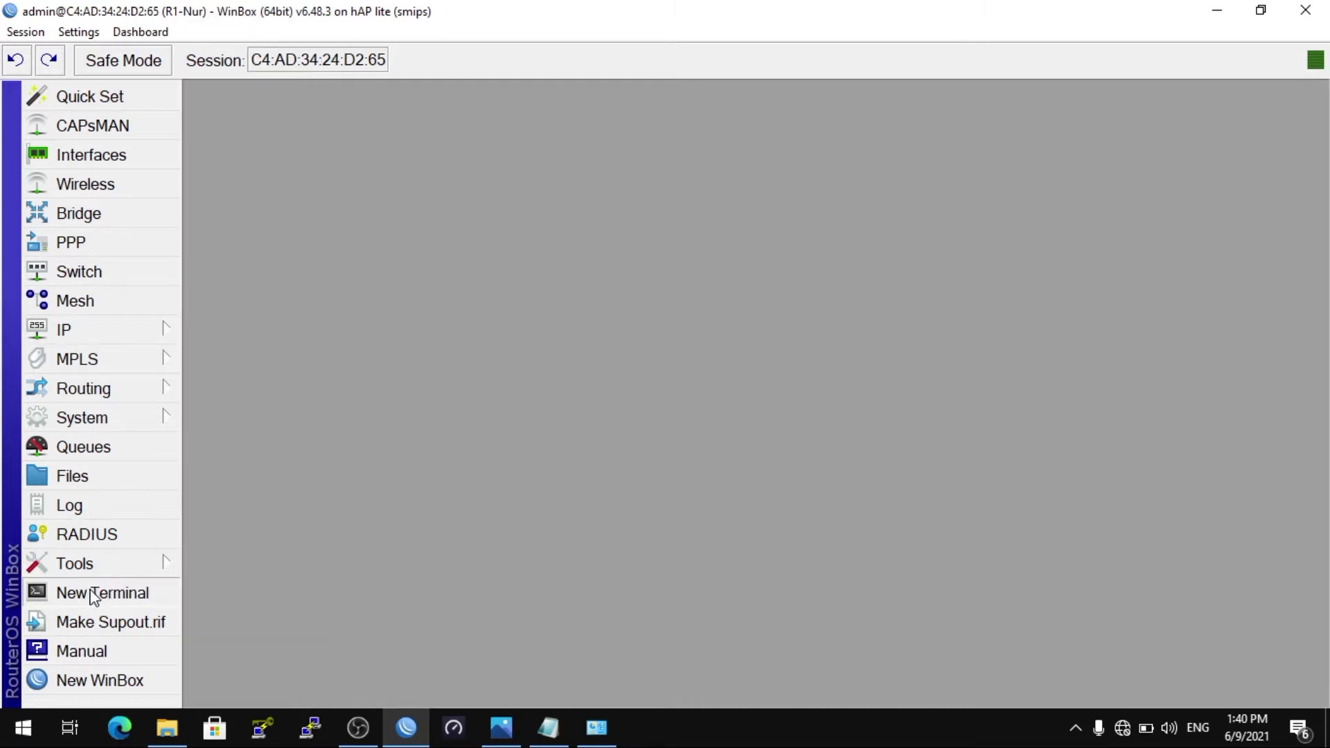
{"action": "left_click", "coordinate": [93, 593]}
{"action": "type", "text": "i"}
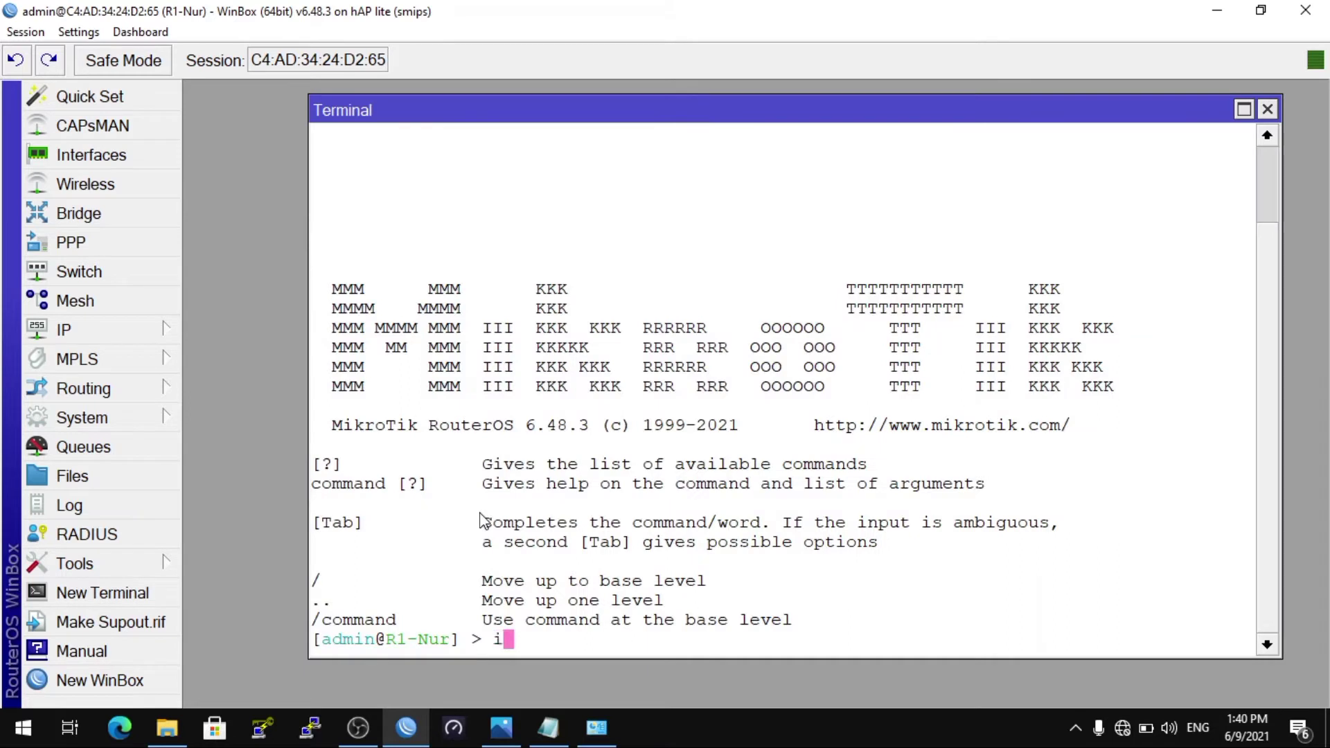
{"action": "type", "text": "p add"}
{"action": "key", "text": "Tab"}
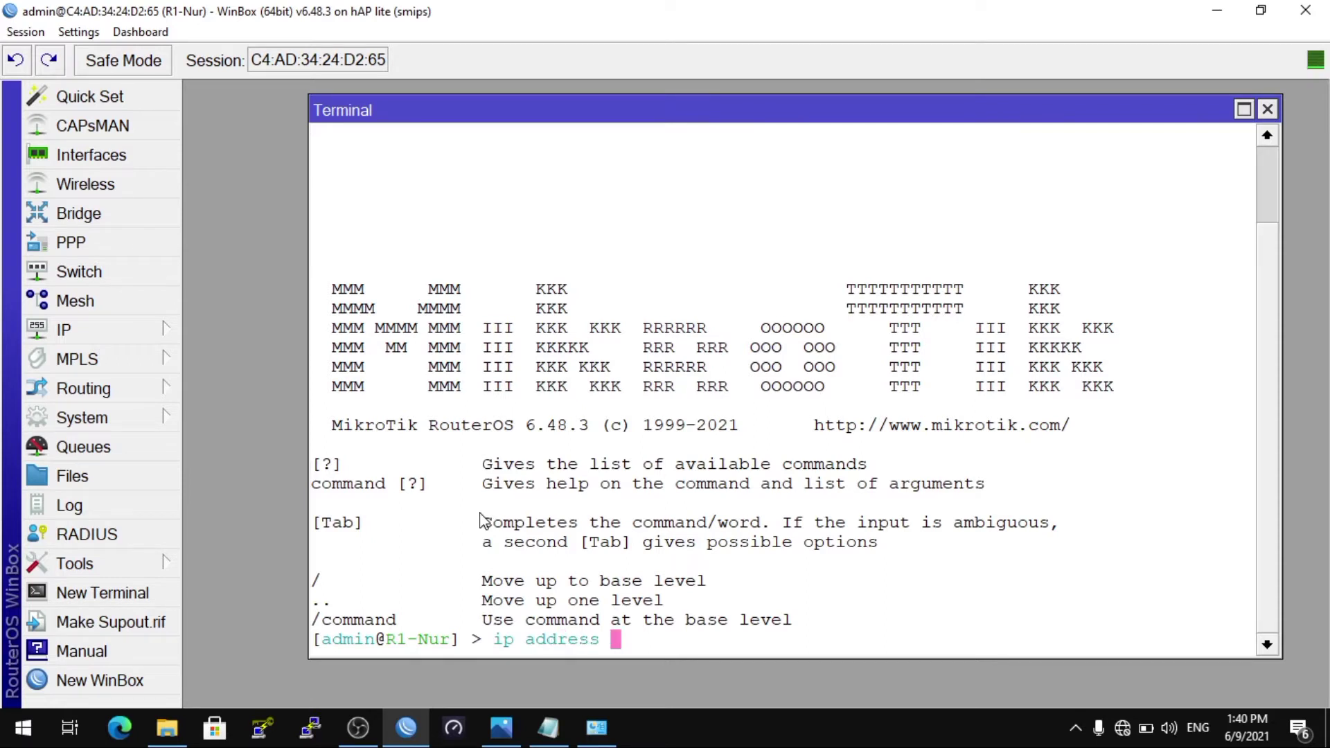
{"action": "type", "text": "add add"}
{"action": "key", "text": "Tab"}
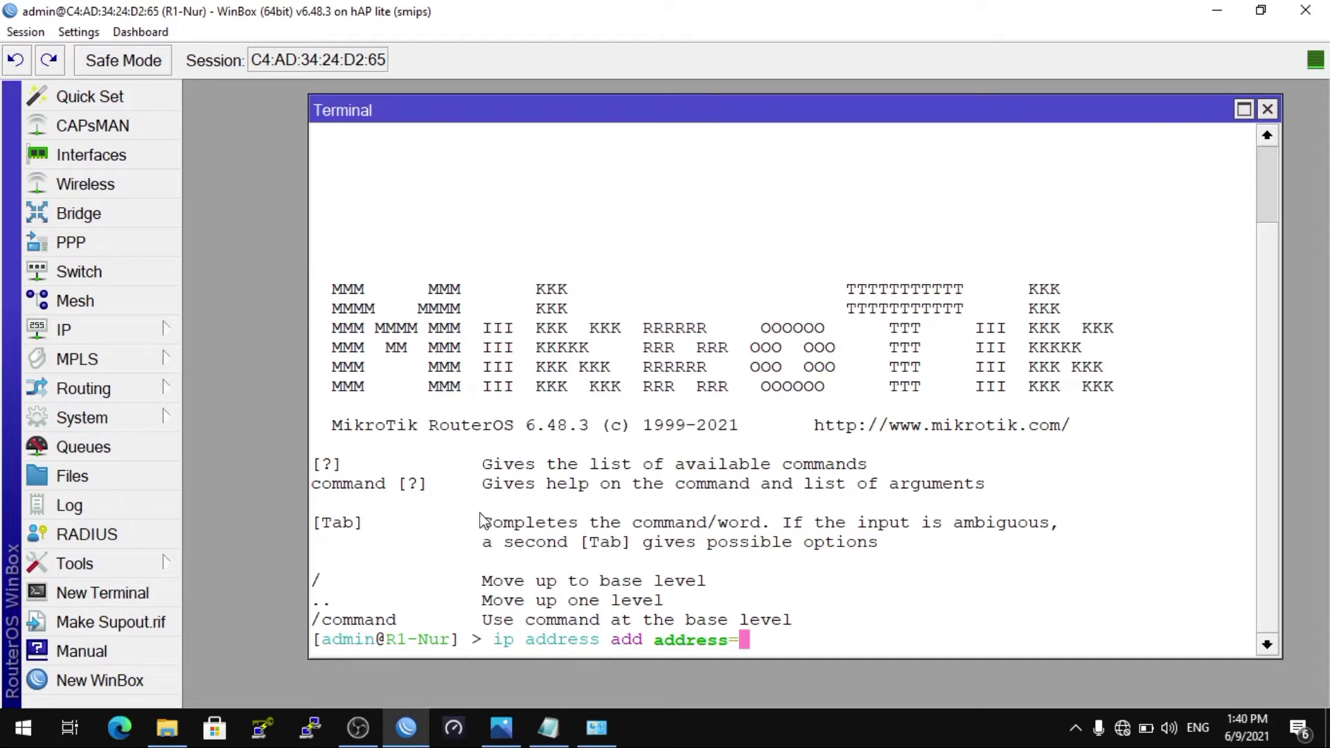
{"action": "type", "text": "192"}
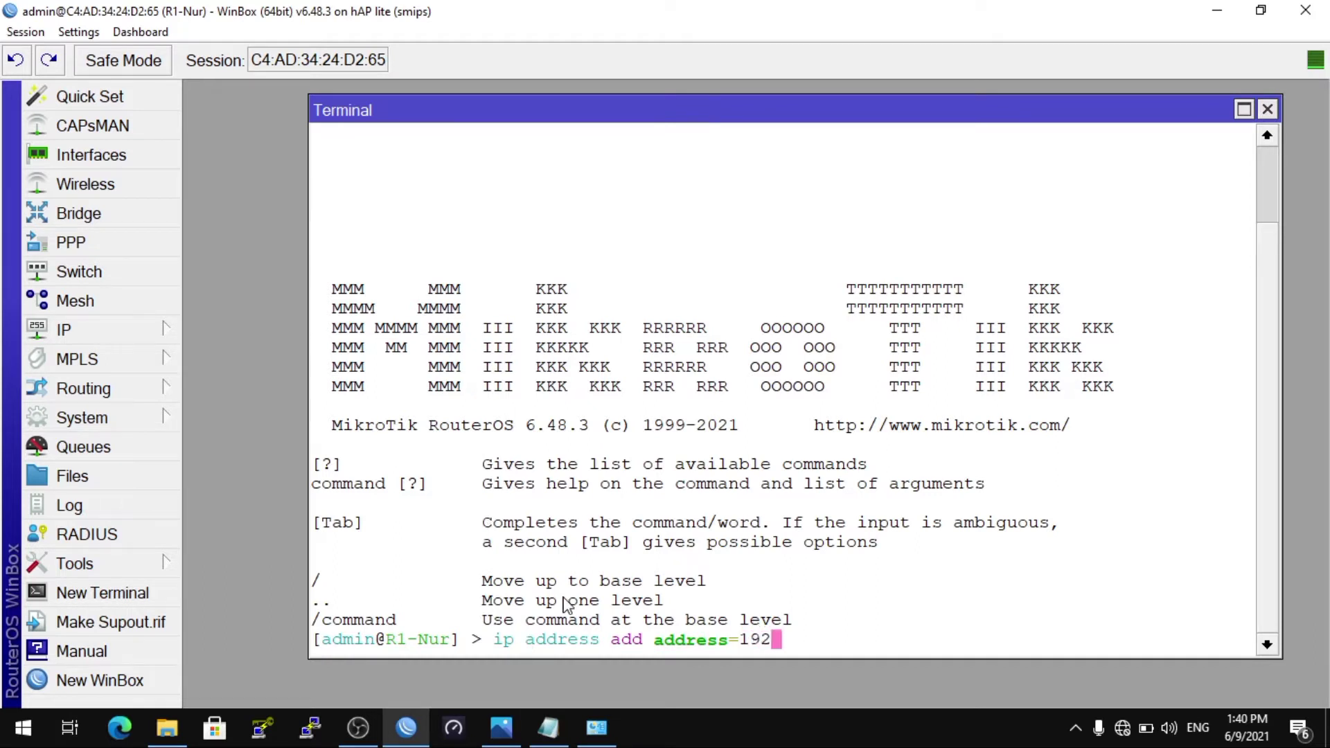
{"action": "type", "text": ".168.10"}
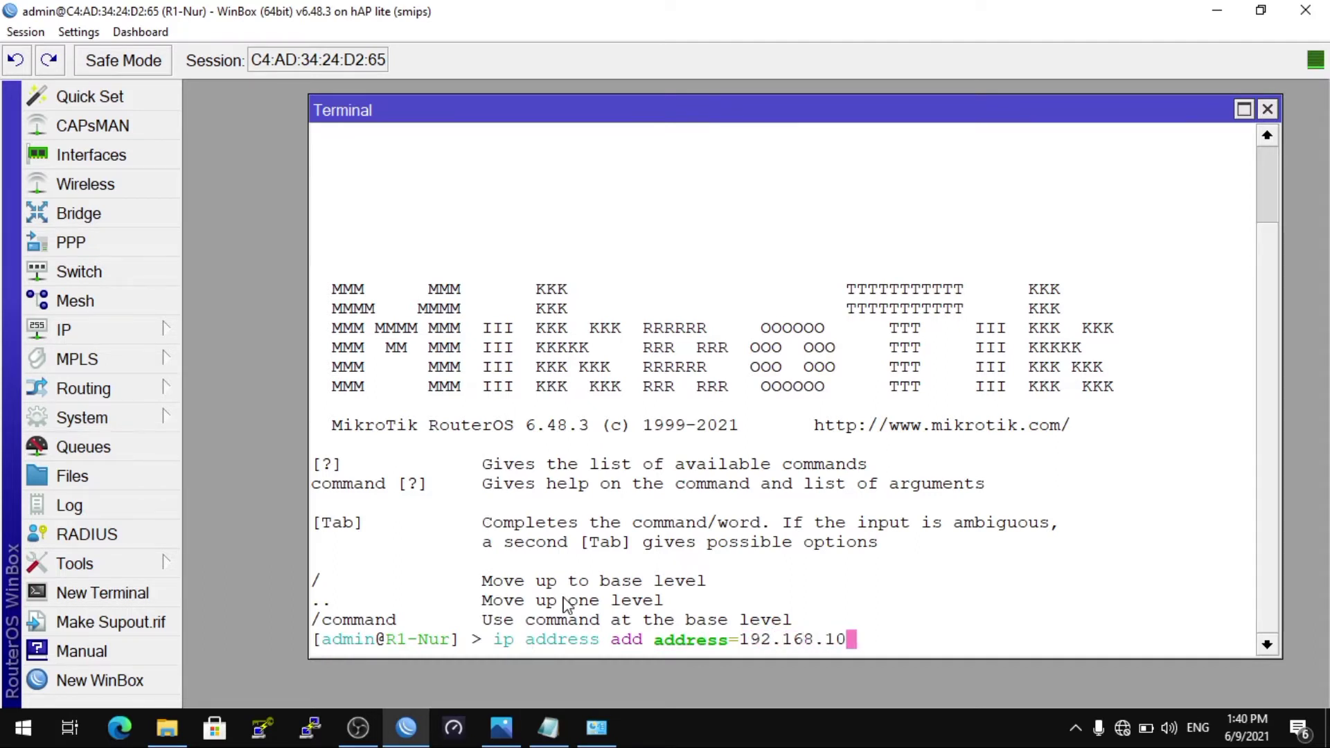
{"action": "type", "text": ".1/24 inte"}
{"action": "key", "text": "Tab"}
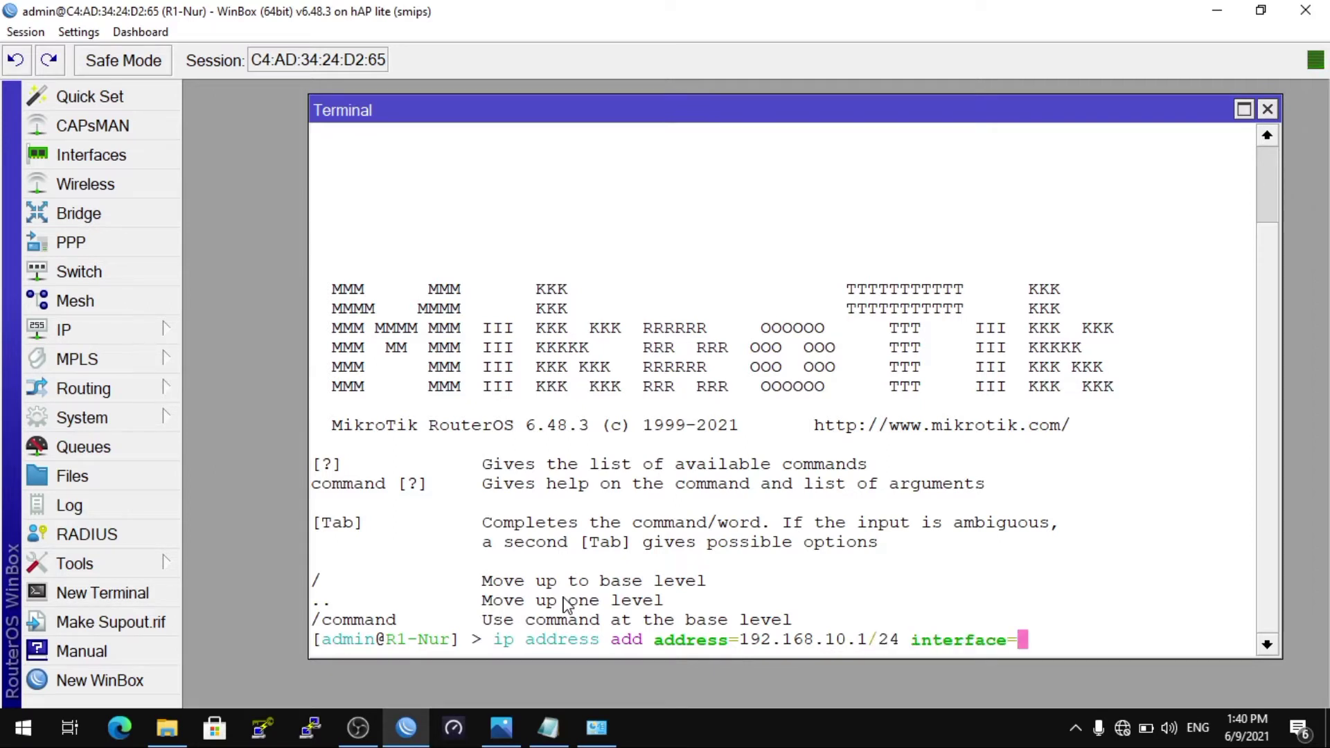
{"action": "type", "text": "ether"}
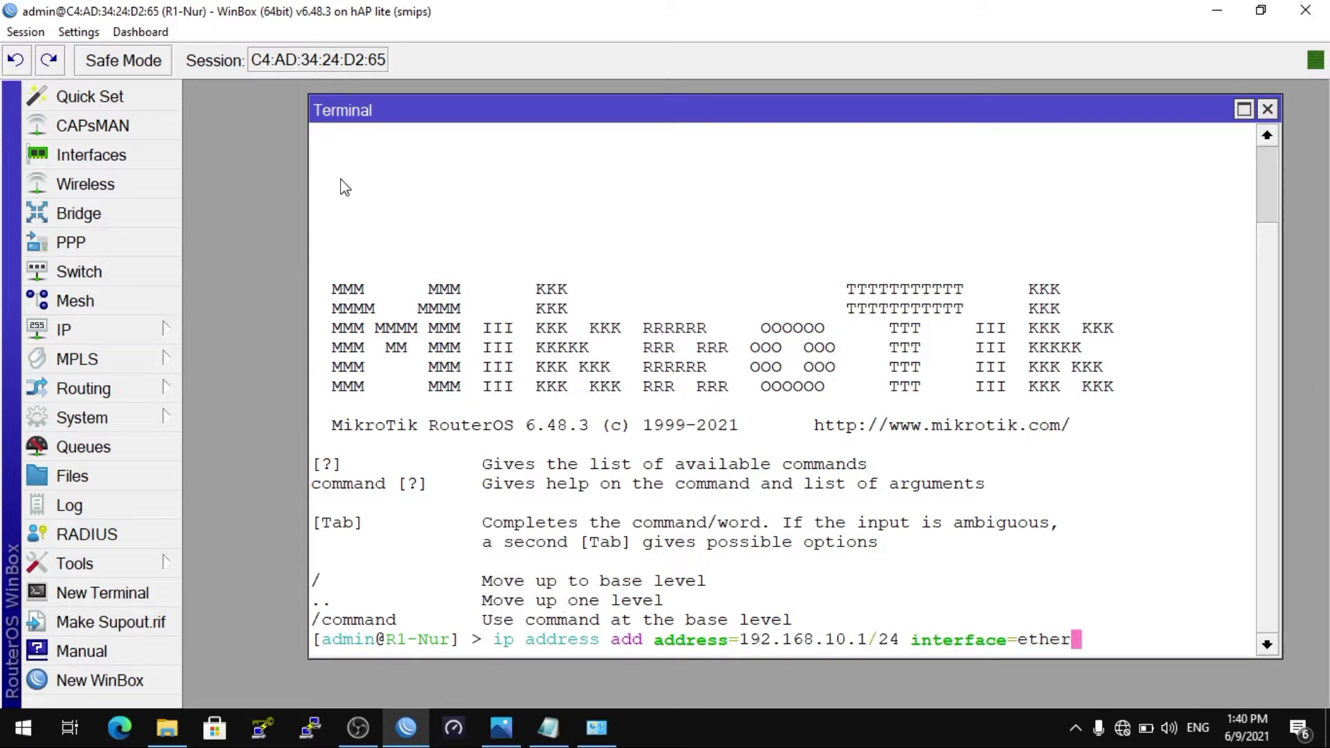
Step: Check the interface names, then run the command assigning 192.168.10.1/24 to ether2
{"action": "left_click", "coordinate": [135, 161]}
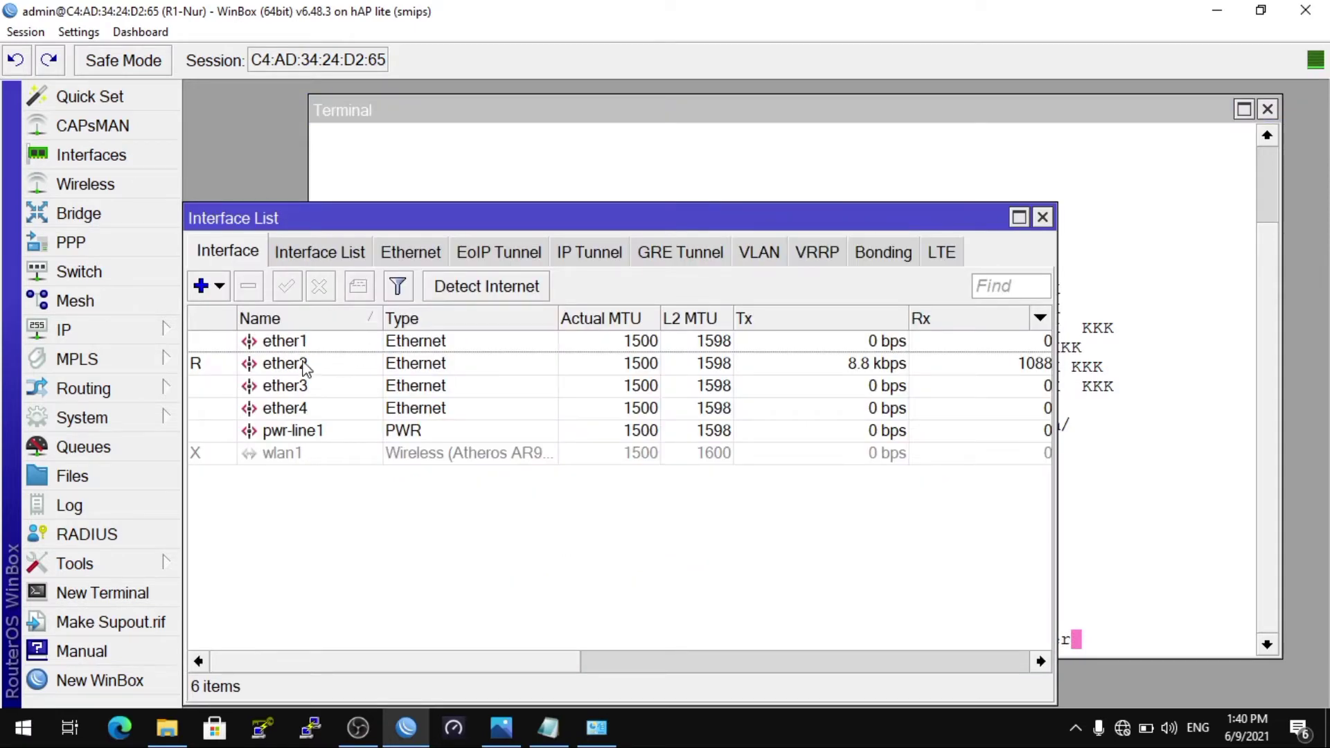
{"action": "left_click", "coordinate": [1144, 643]}
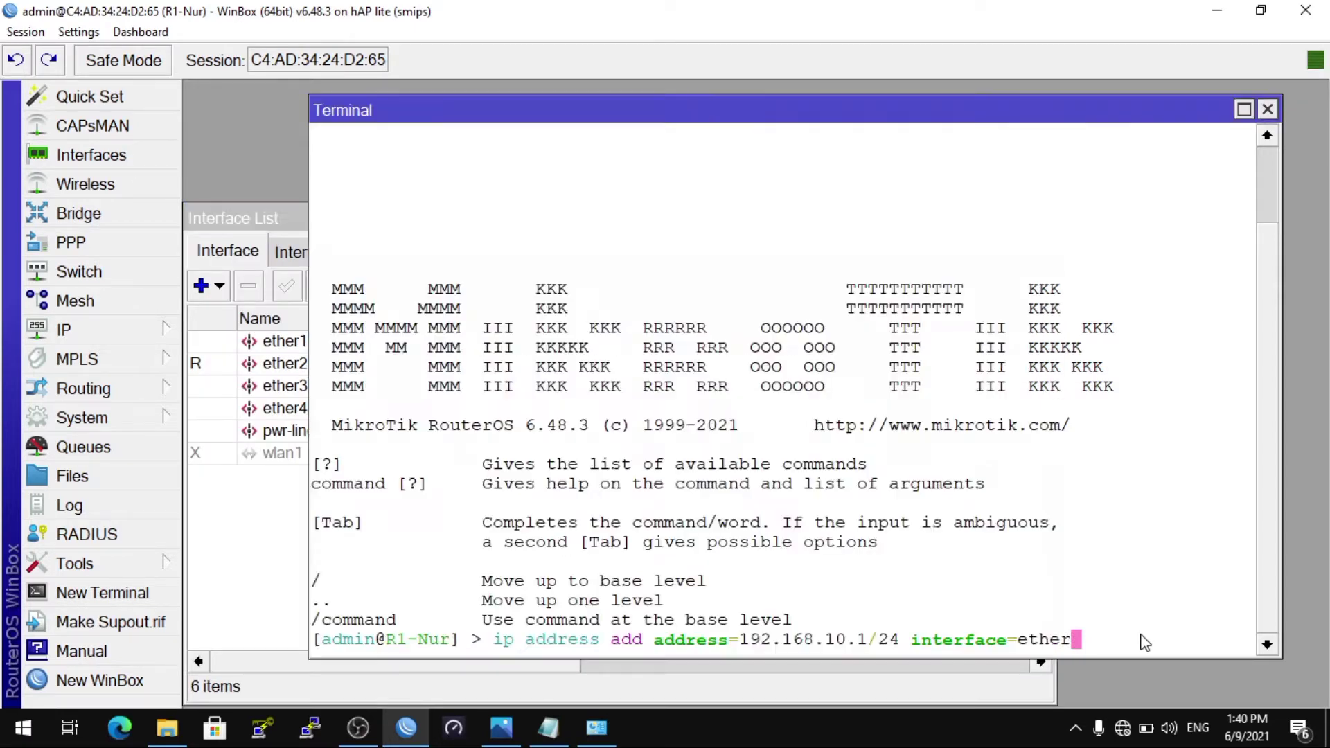
{"action": "type", "text": "2"}
{"action": "key", "text": "Return"}
Step: Run ip address print to confirm 192.168.10.1/24 is listed on ether2
{"action": "type", "text": "ip address "}
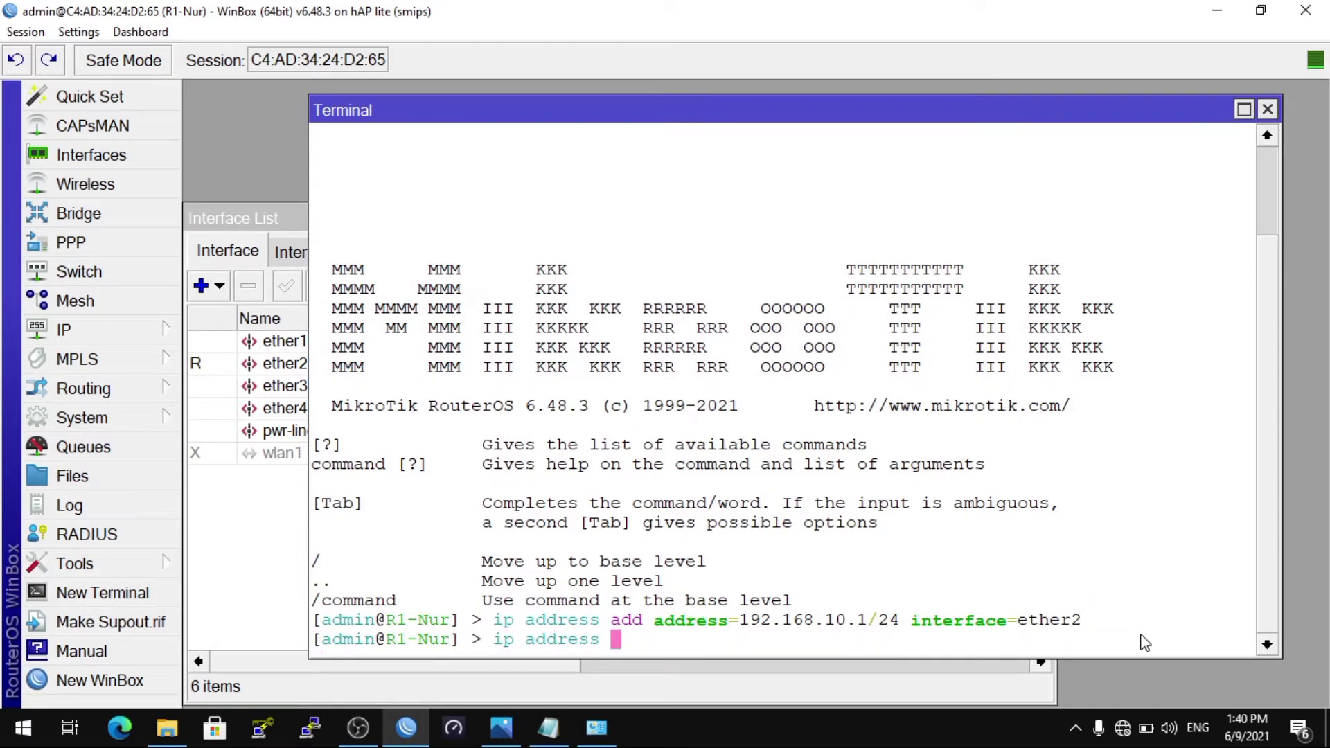
{"action": "type", "text": "print"}
{"action": "key", "text": "Return"}
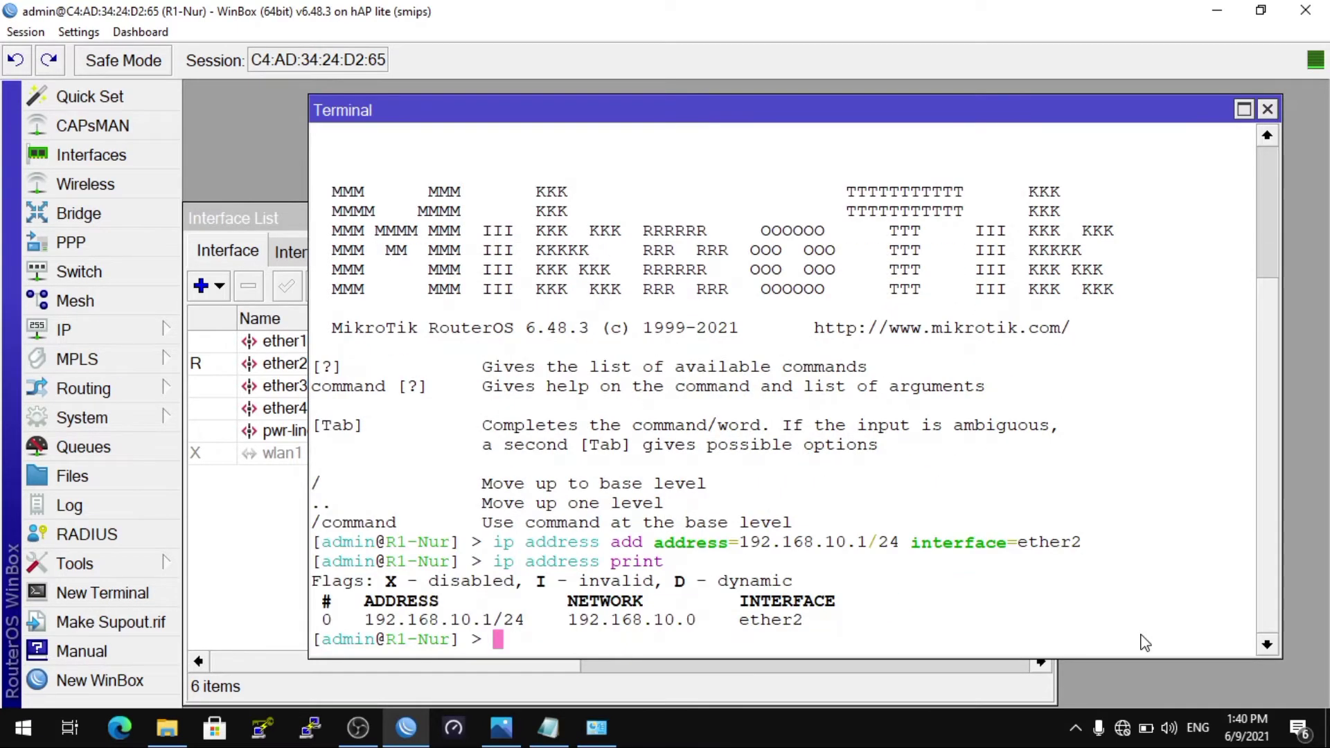
{"action": "left_click", "coordinate": [594, 729]}
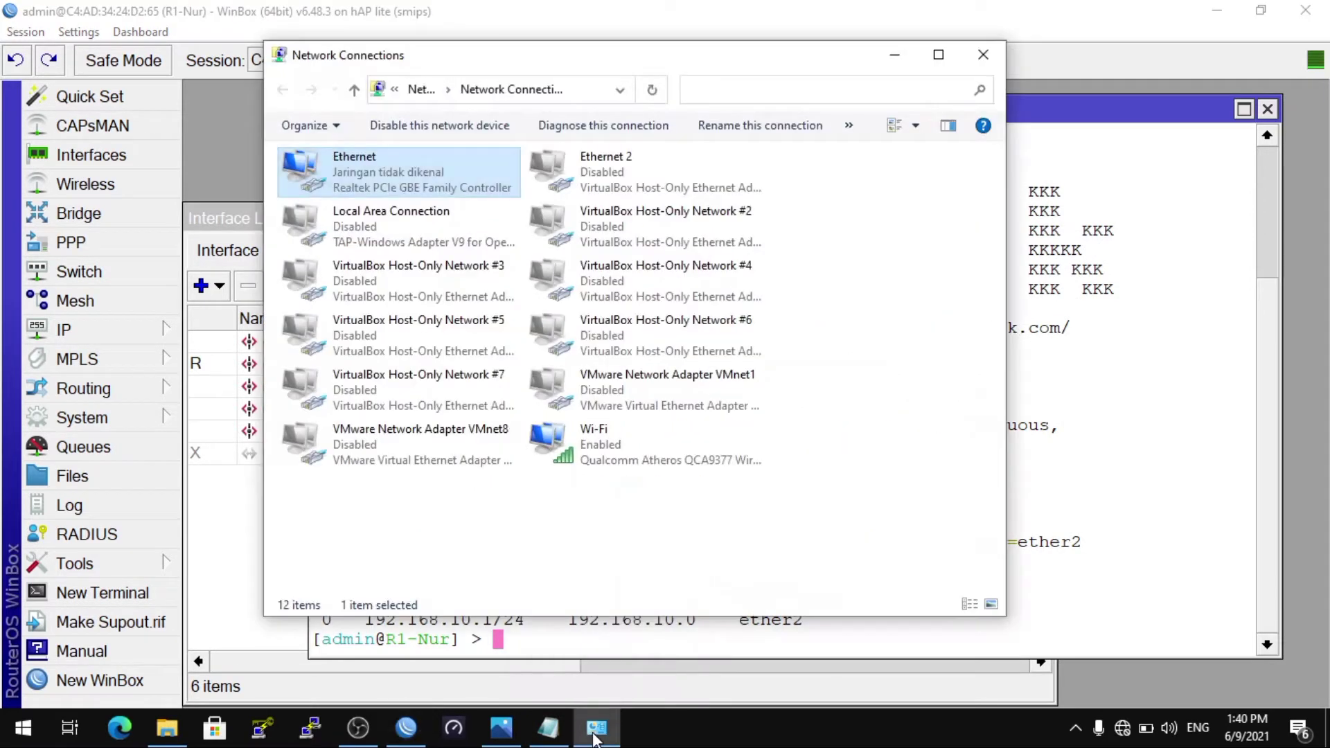
Step: Set the PC's Ethernet IPv4 to 192.168.10.2, mask 255.255.255.0, gateway 192.168.10.1
{"action": "right_click", "coordinate": [408, 189]}
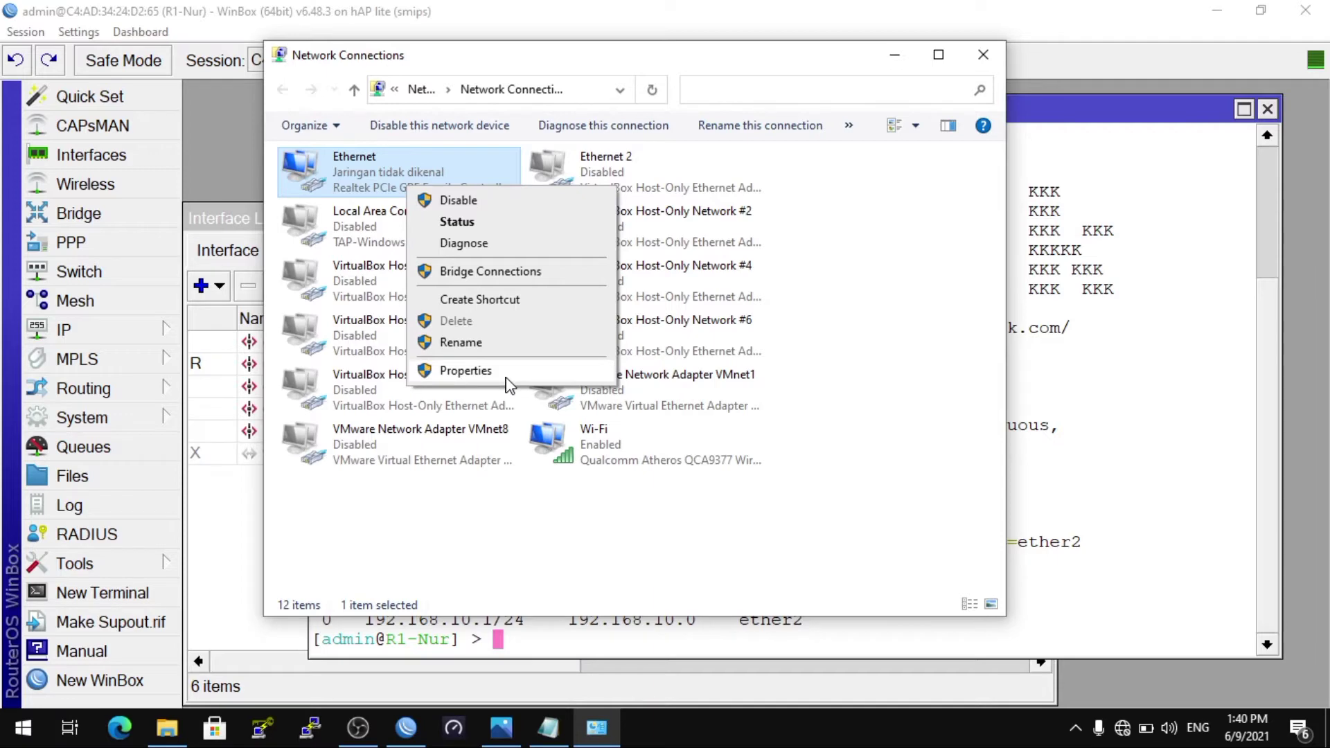
{"action": "left_click", "coordinate": [485, 372]}
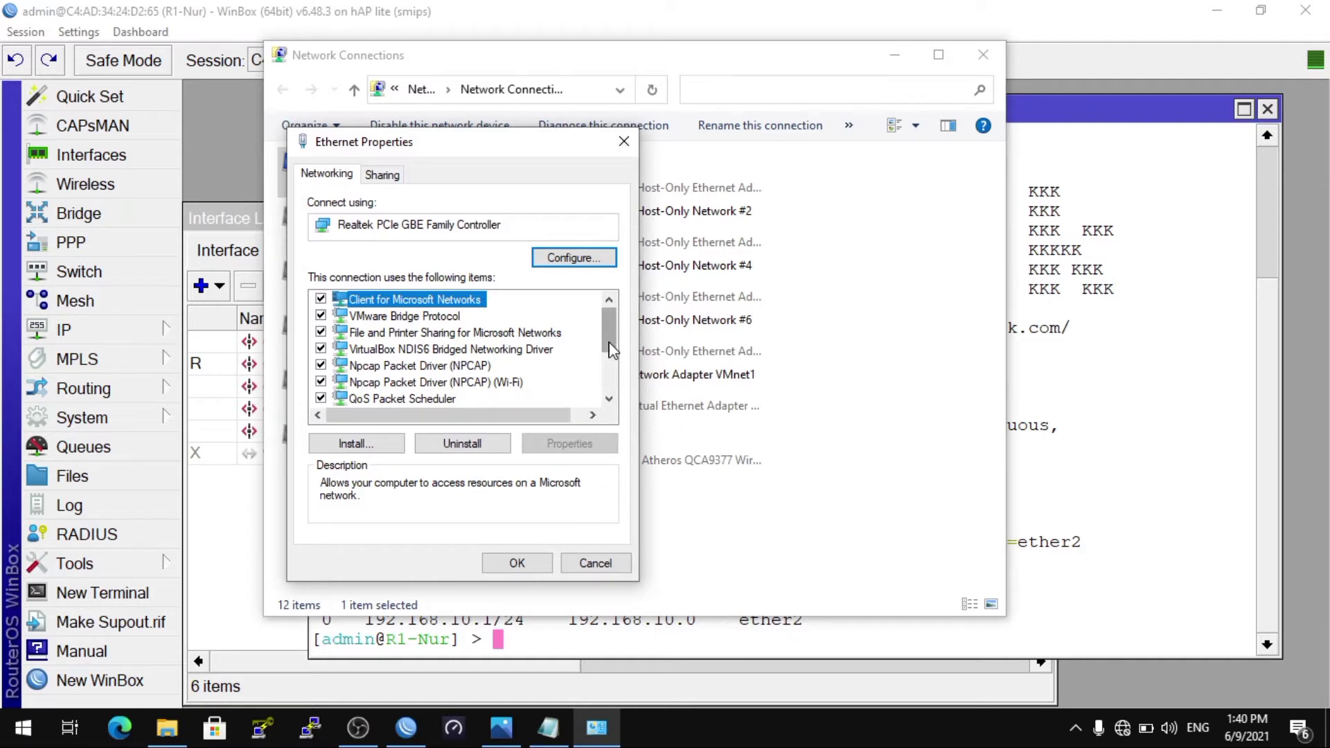
{"action": "left_click_drag", "start_coordinate": [609, 348], "coordinate": [610, 367]}
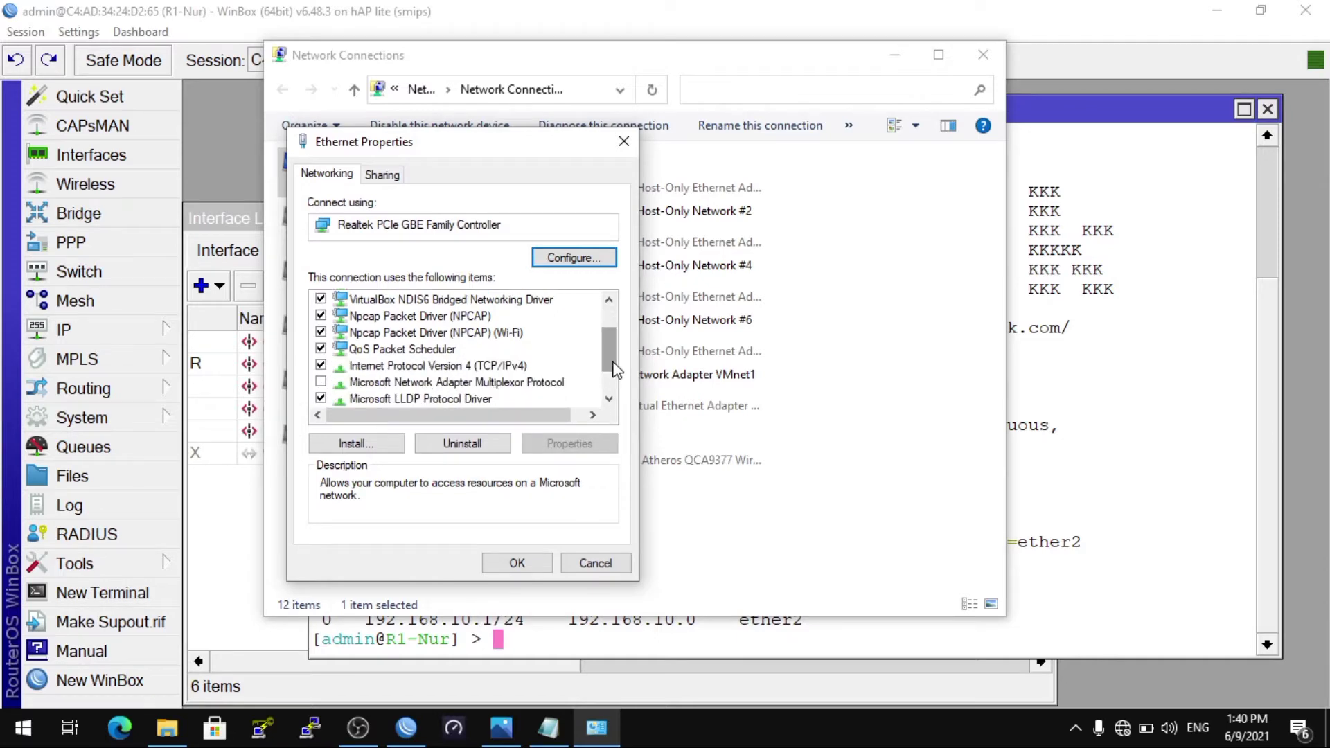
{"action": "left_click", "coordinate": [497, 369]}
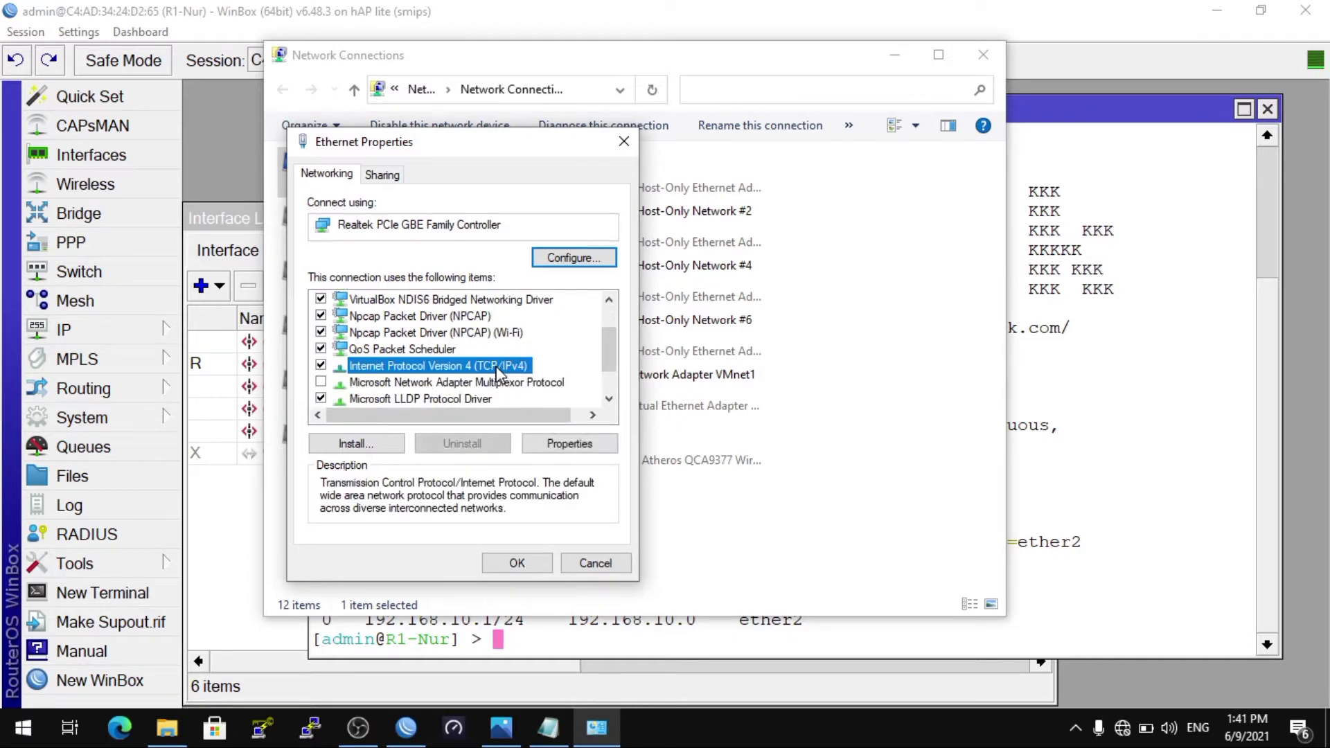
{"action": "double_click", "coordinate": [497, 372]}
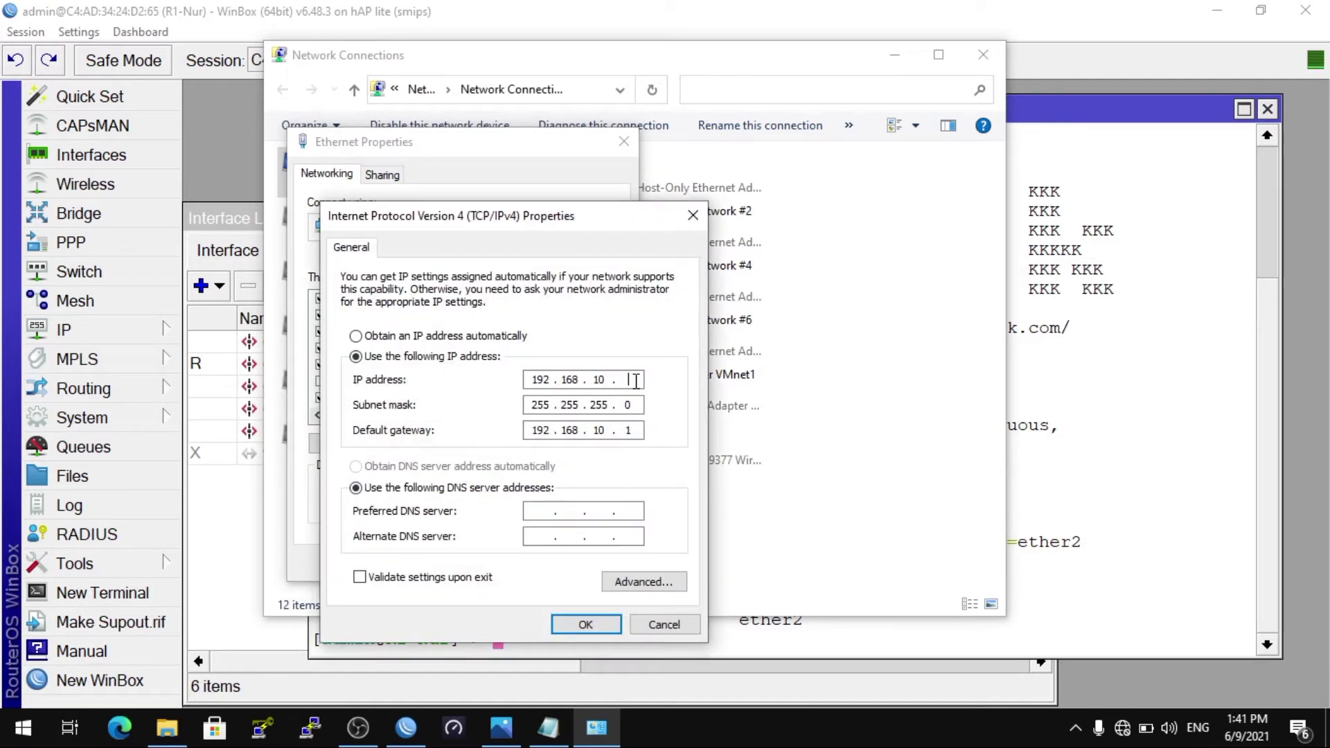
{"action": "type", "text": "2"}
{"action": "left_click", "coordinate": [585, 626]}
{"action": "left_click", "coordinate": [520, 564]}
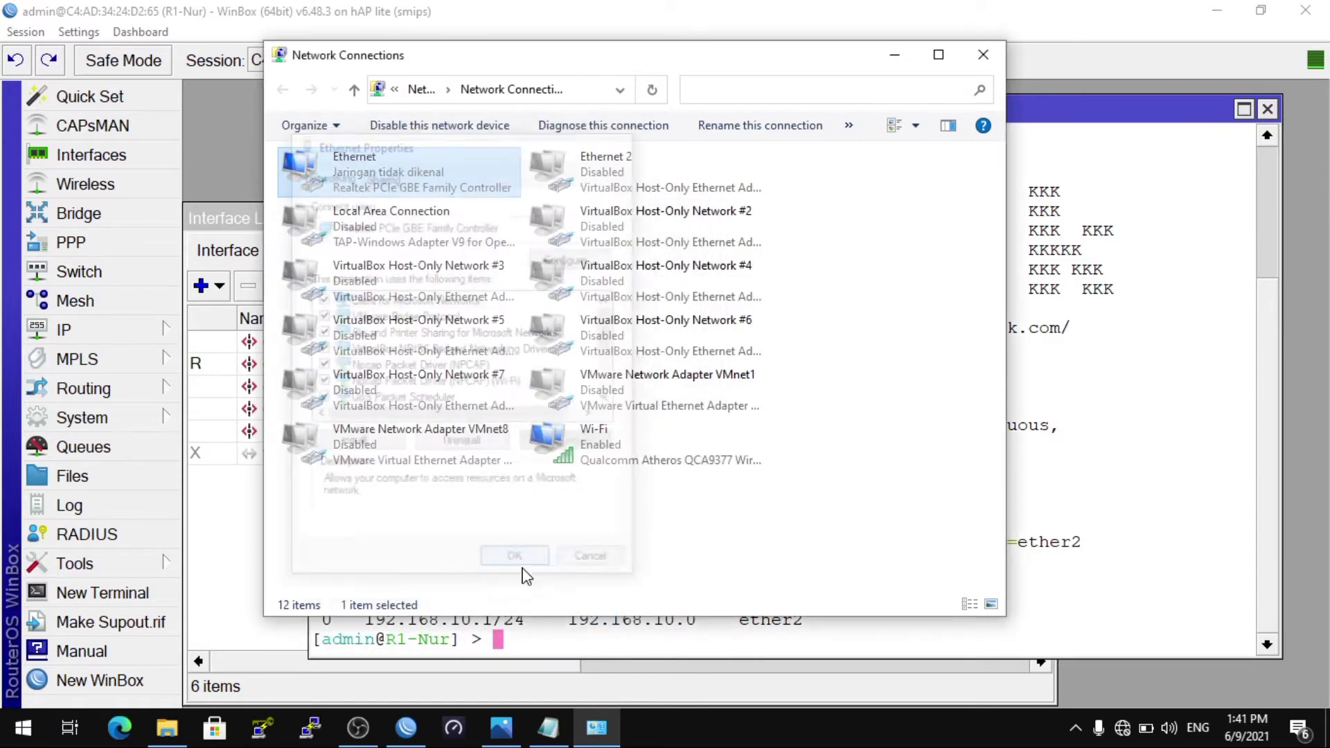
{"action": "left_click", "coordinate": [895, 50]}
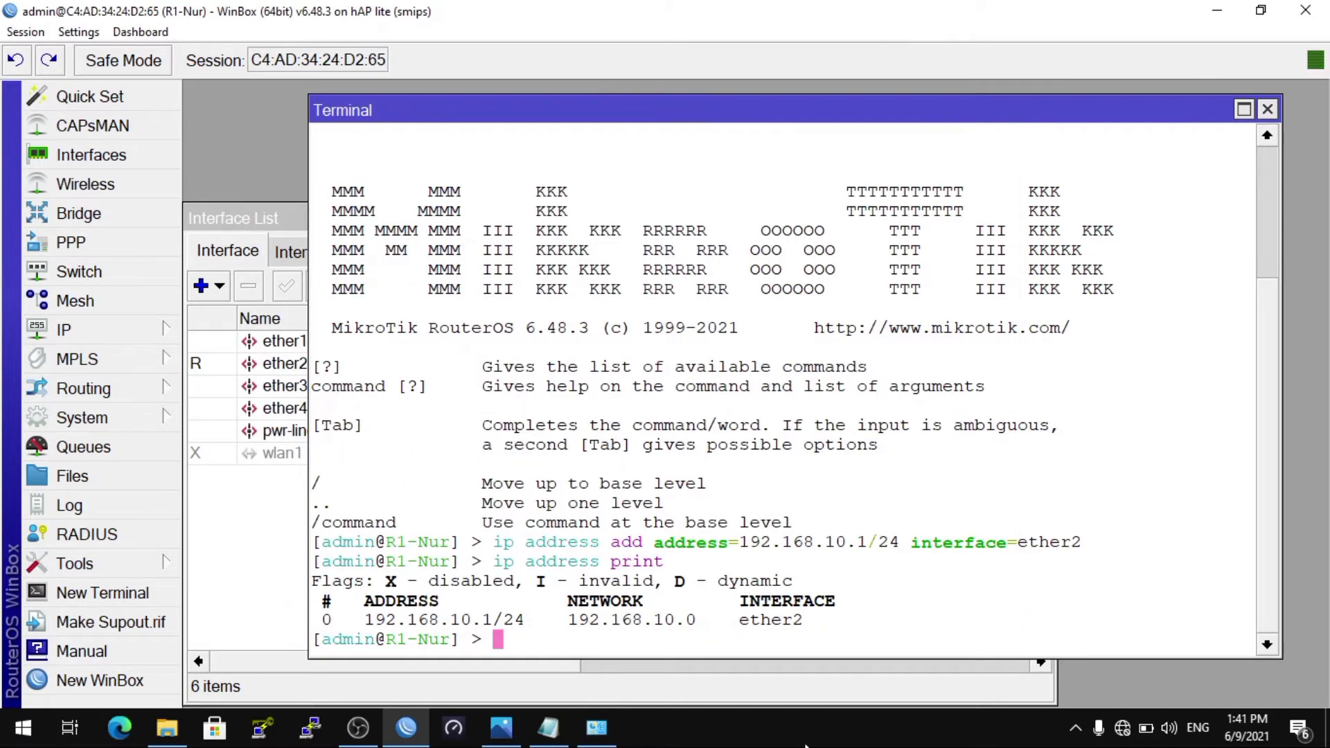
Step: Open Command Prompt and ping 192.168.10.1, getting four replies with 0% loss
{"action": "key", "text": "super+r"}
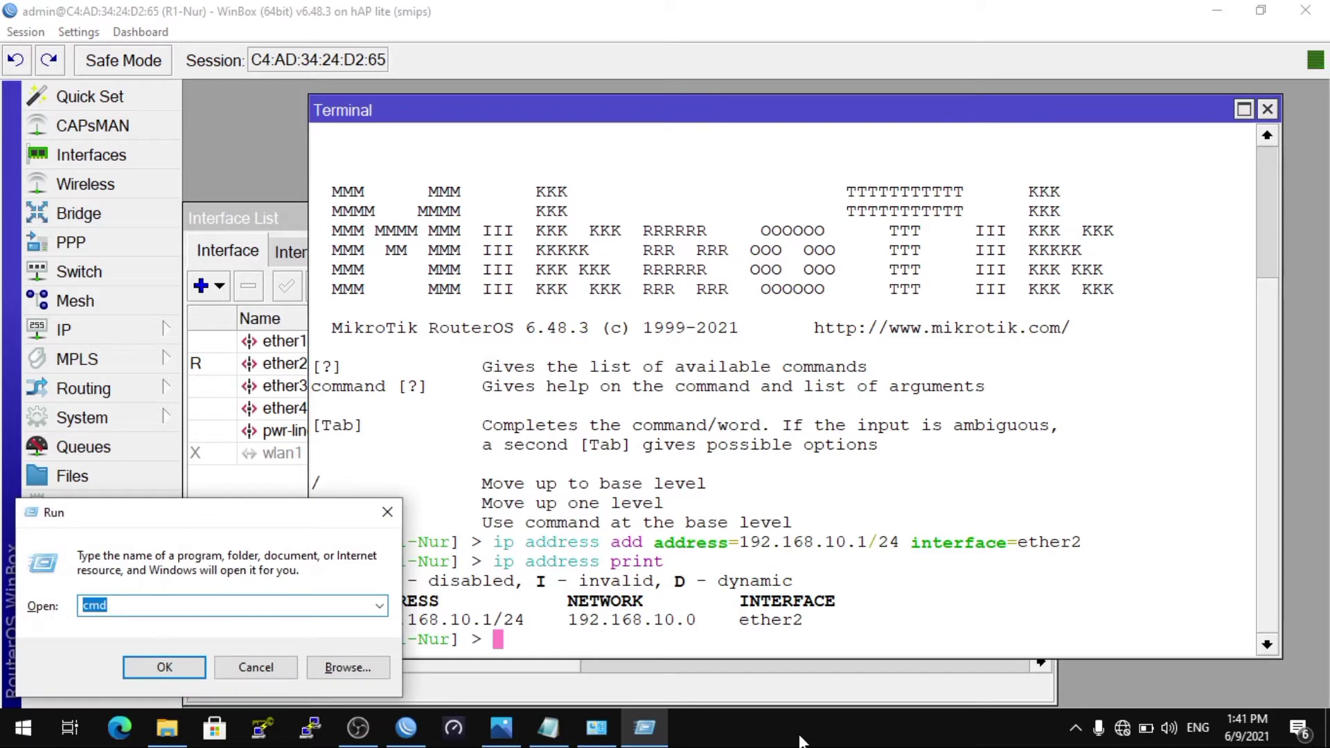
{"action": "key", "text": "Return"}
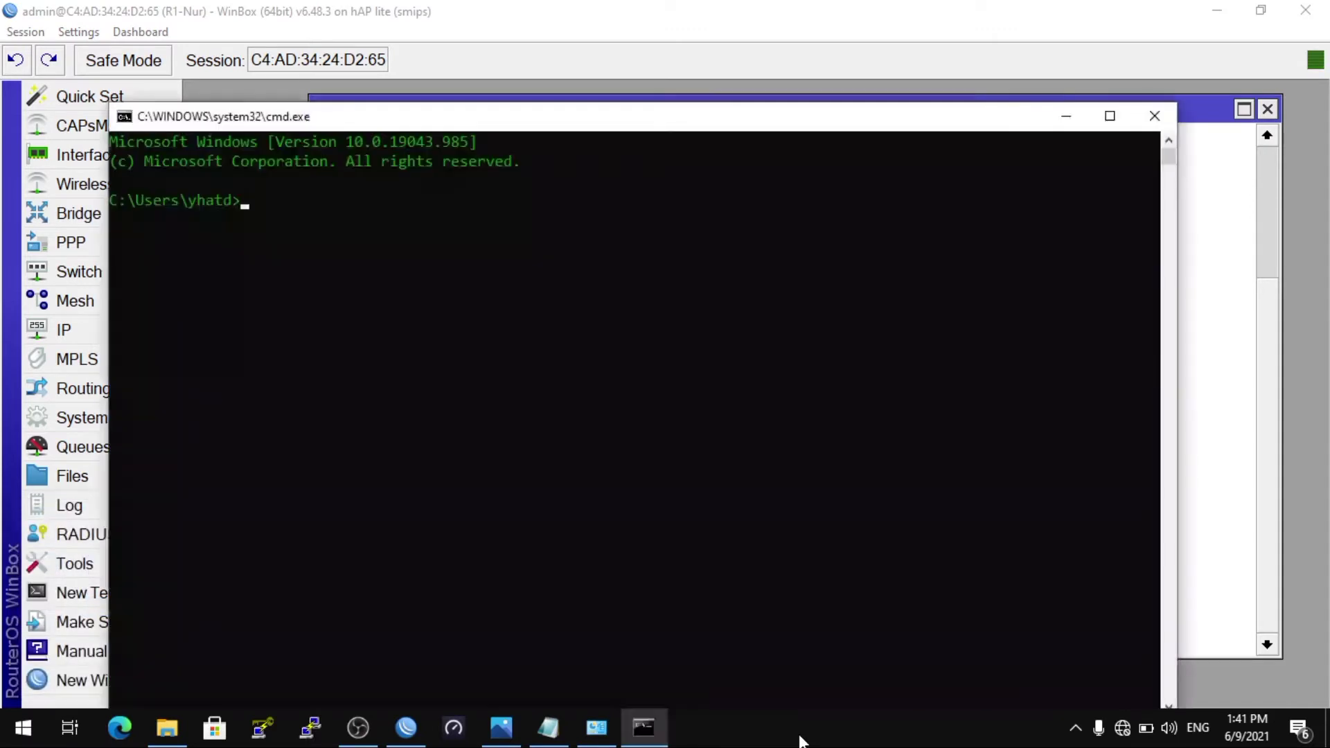
{"action": "type", "text": "ping 192.168.10.1"}
{"action": "key", "text": "Return"}
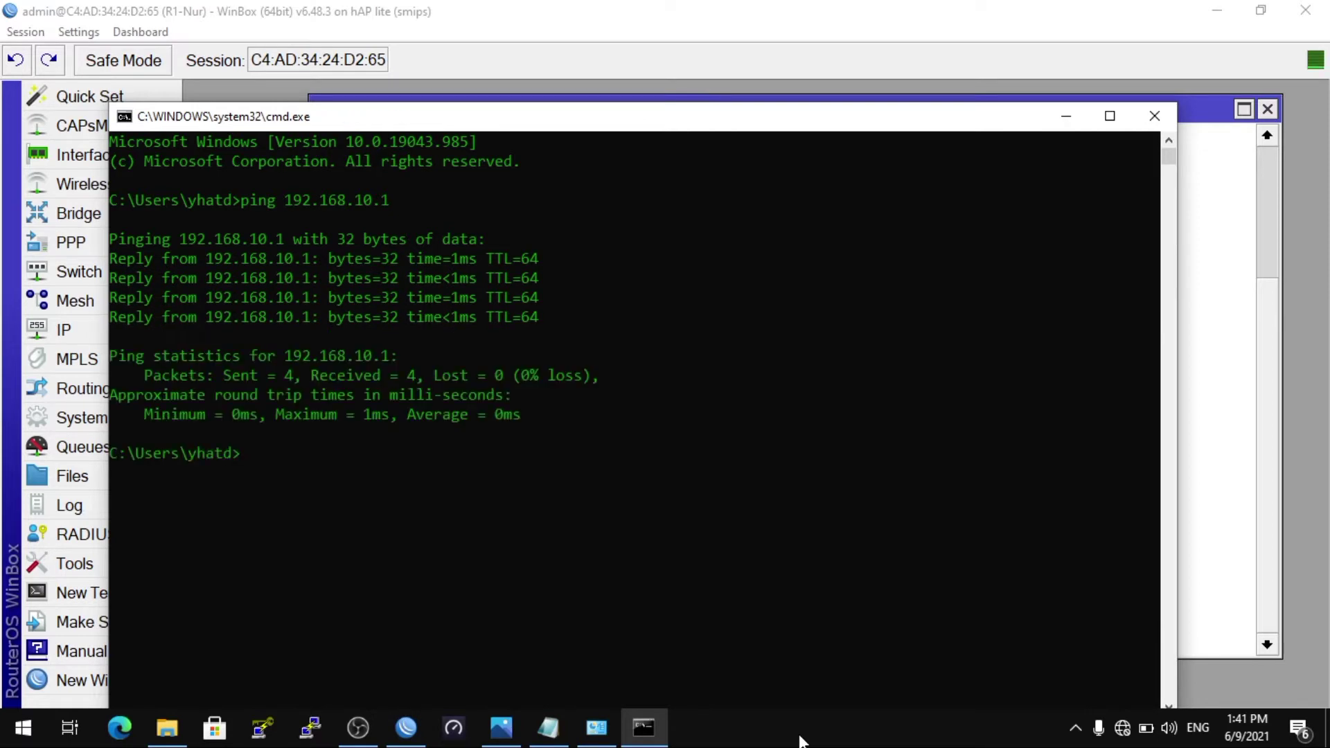
Step: Write '1. Drop IP 192.168.10.5' in the Notepad note, then return to the router terminal
{"action": "left_click", "coordinate": [1081, 118]}
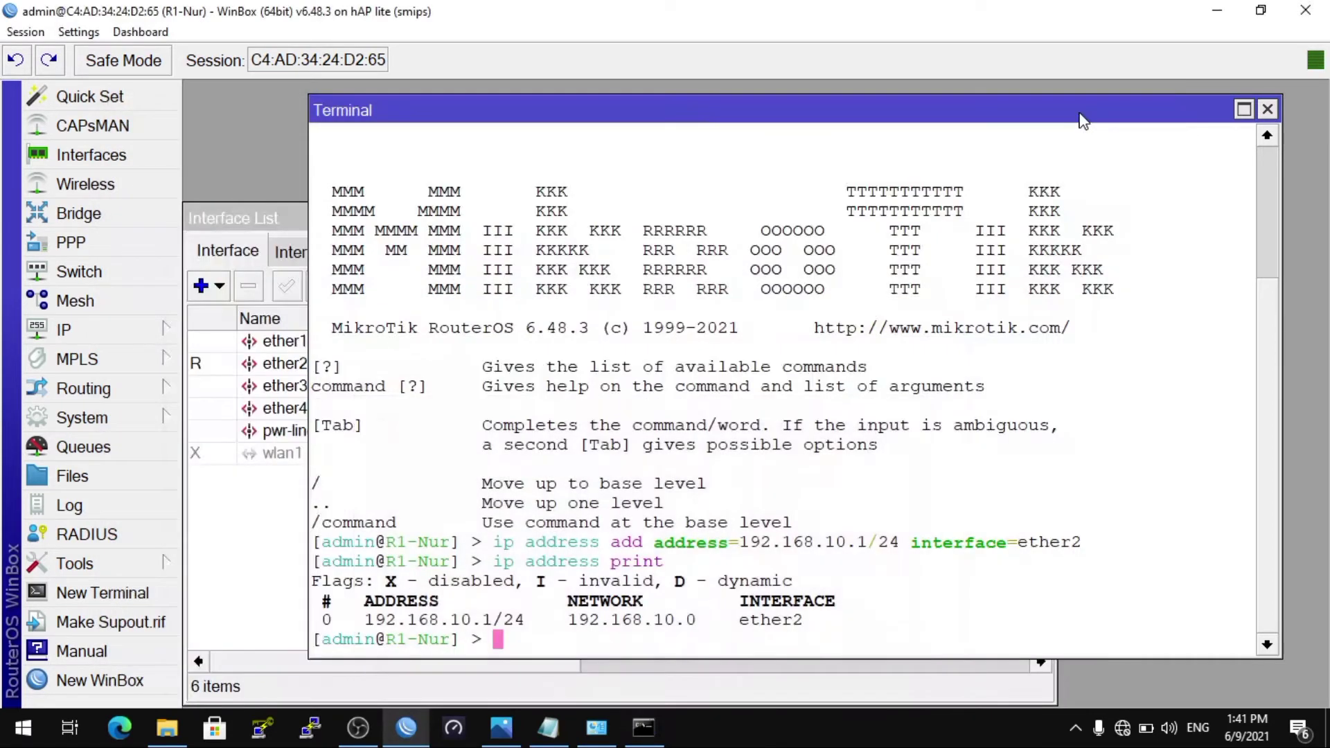
{"action": "left_click", "coordinate": [547, 727]}
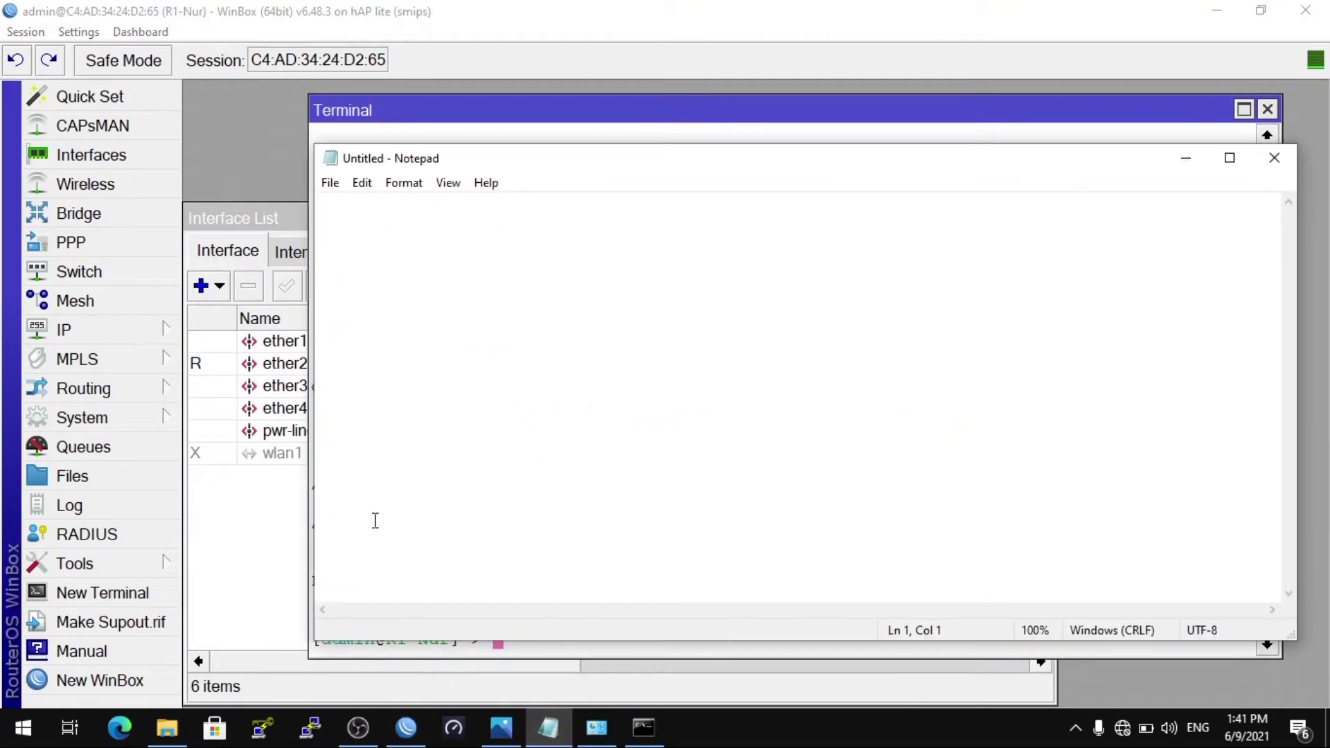
{"action": "type", "text": "1. "}
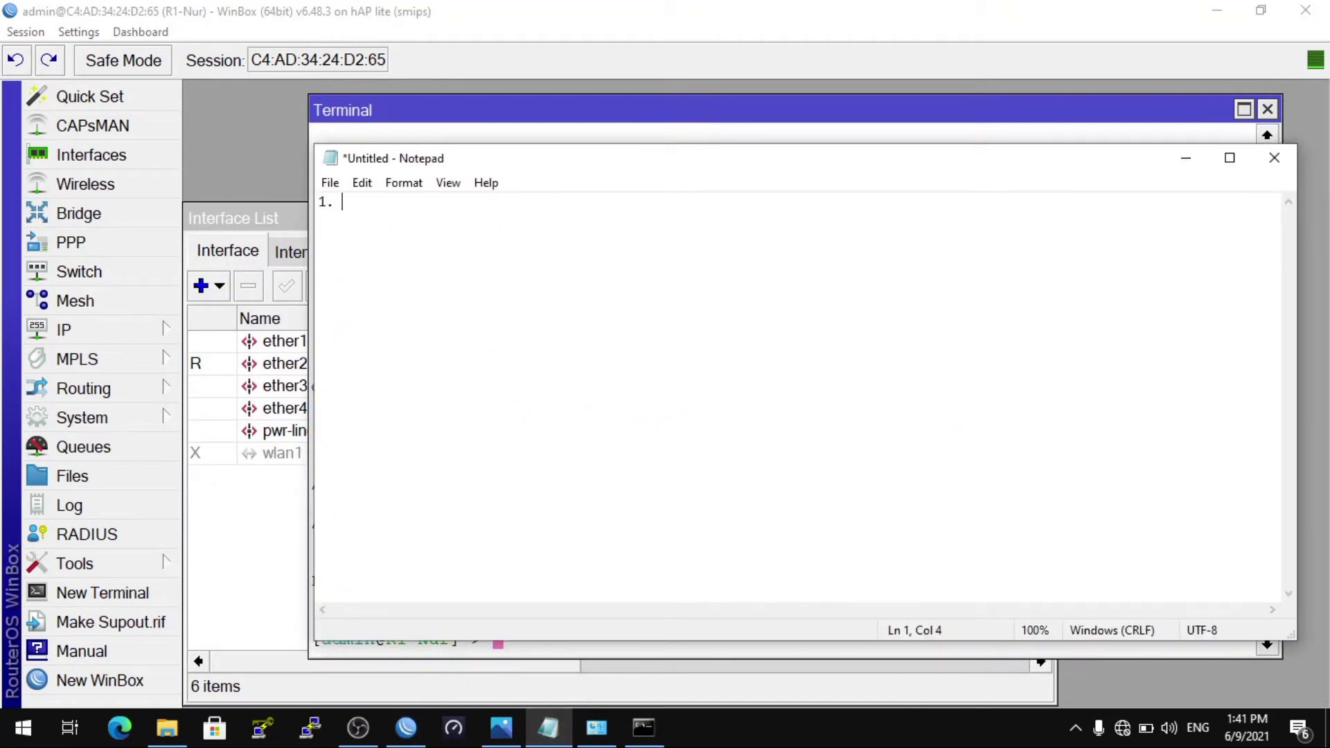
{"action": "type", "text": "Drop IP 192.168.10."}
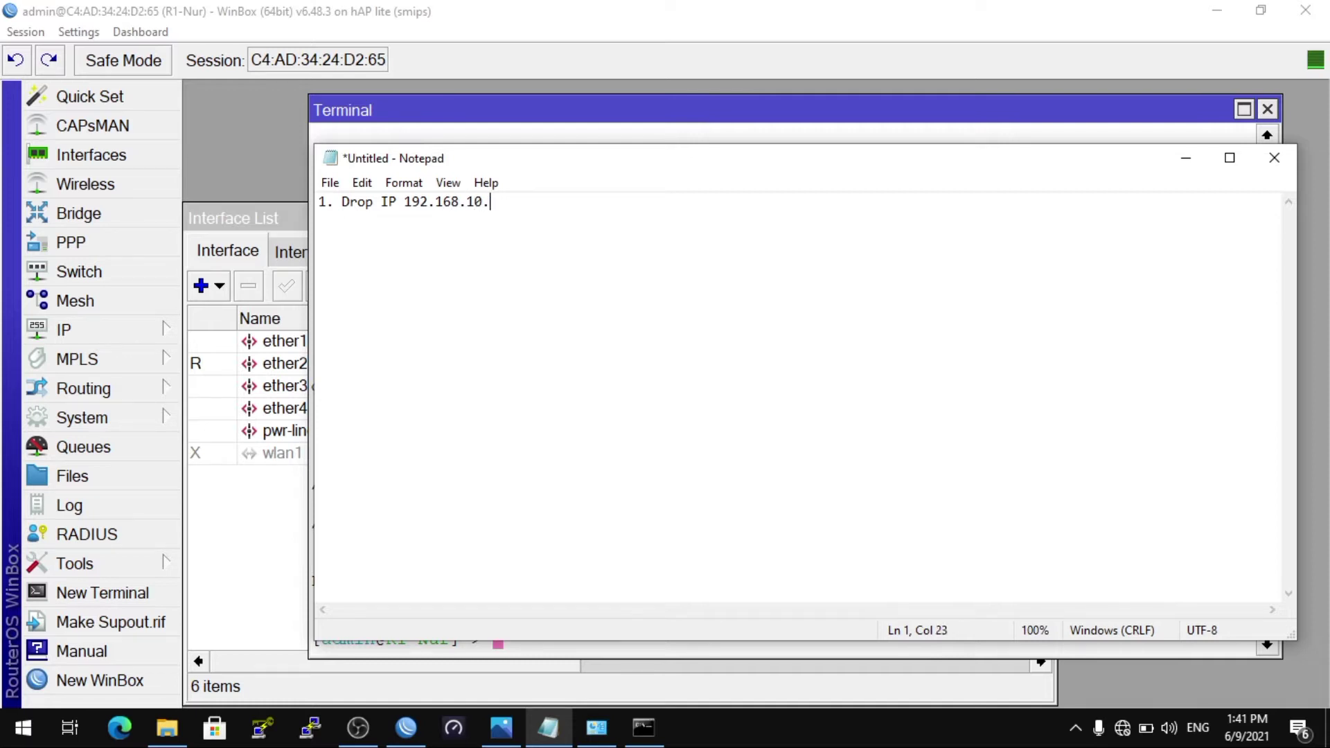
{"action": "type", "text": "5"}
{"action": "left_click", "coordinate": [410, 117]}
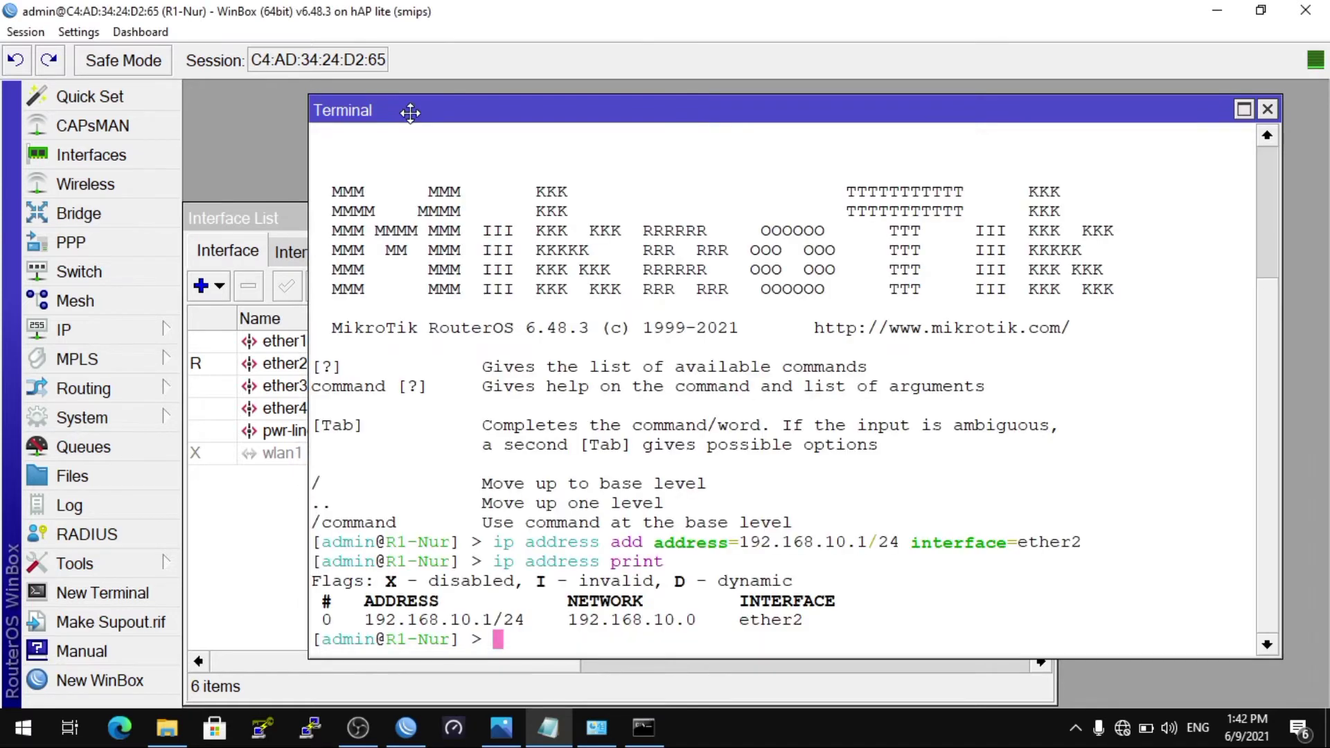
Step: Run ip firewall filter add chain=input src-address=192.168.10.5 action=drop, adding 'not access to router' to the note
{"action": "key", "text": "Return"}
{"action": "type", "text": "ip "}
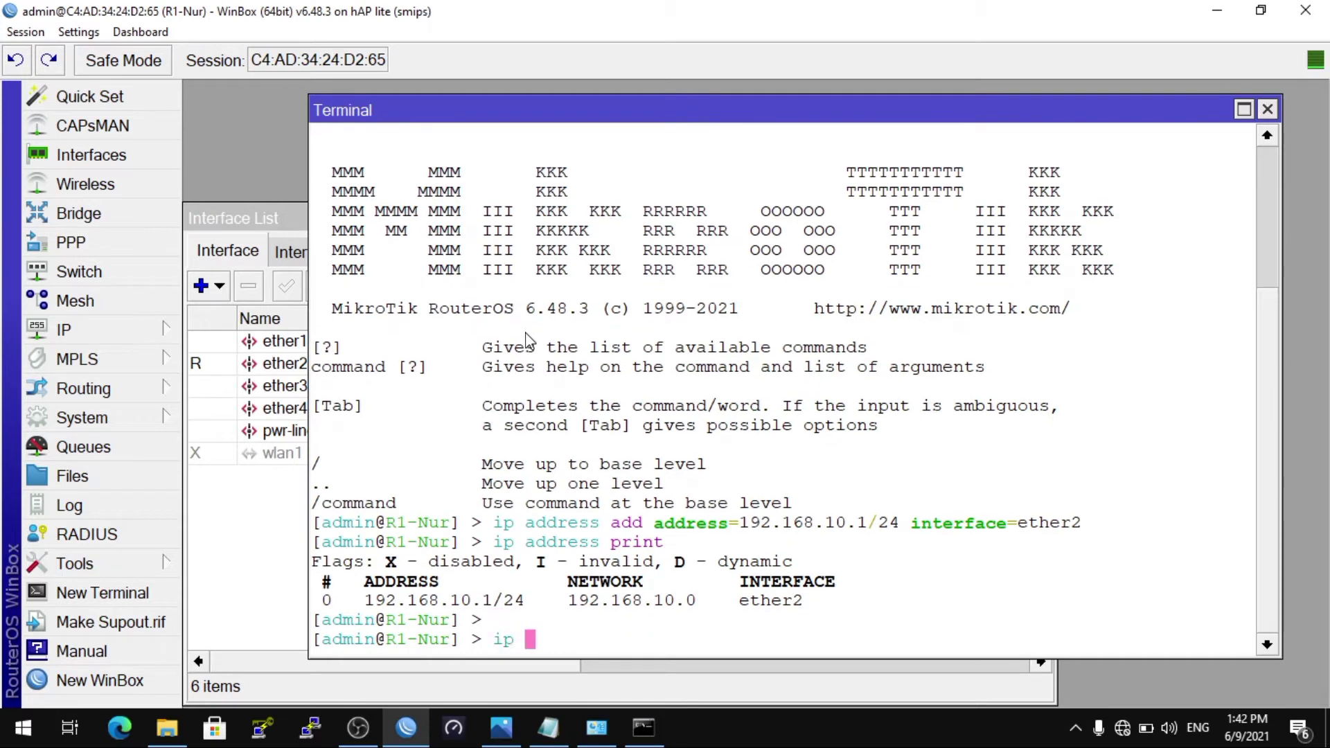
{"action": "type", "text": "firewall filter "}
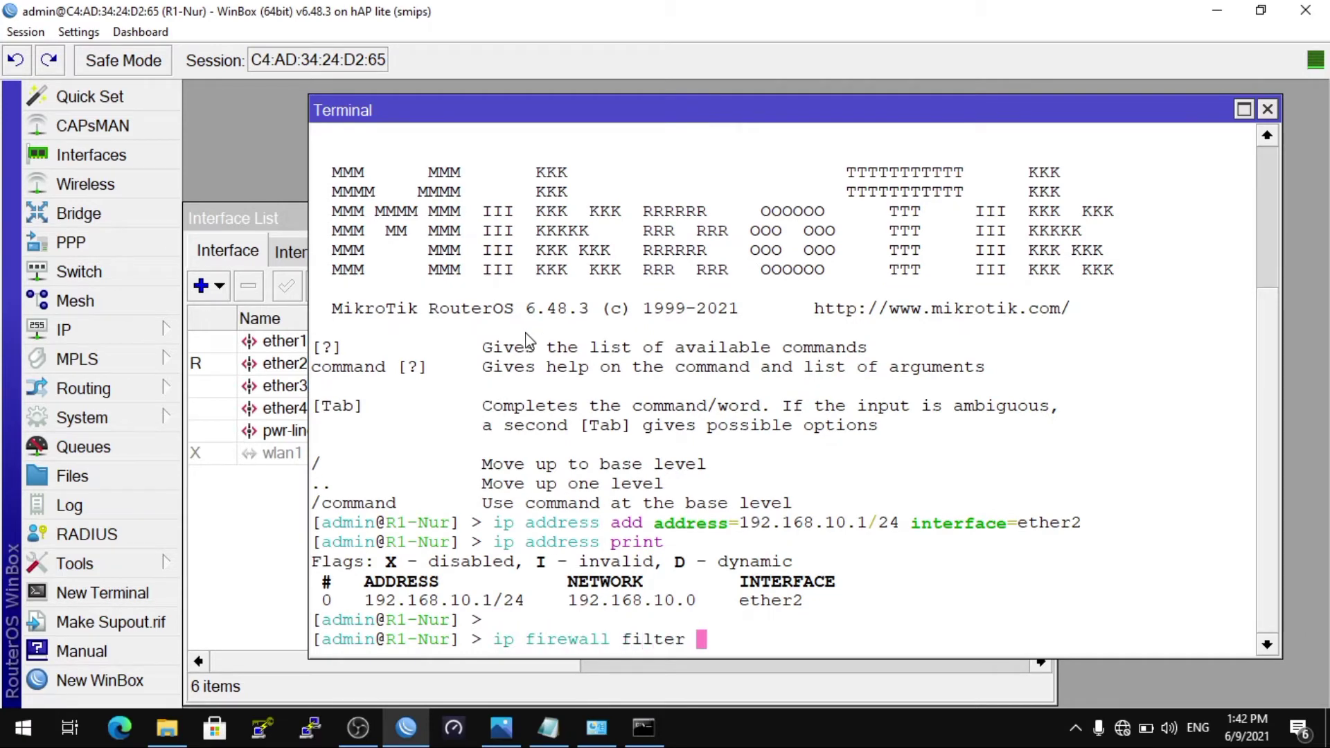
{"action": "type", "text": "add chain="}
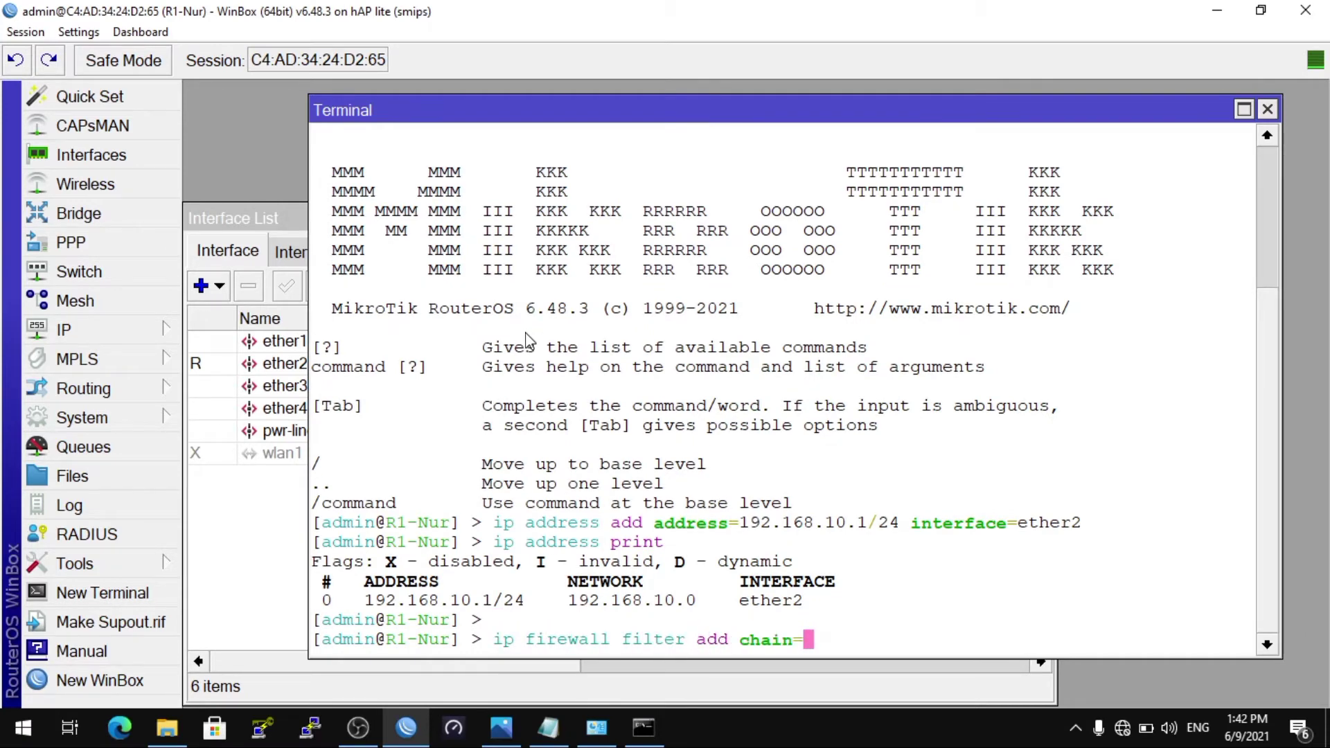
{"action": "type", "text": "input"}
{"action": "left_click", "coordinate": [550, 729]}
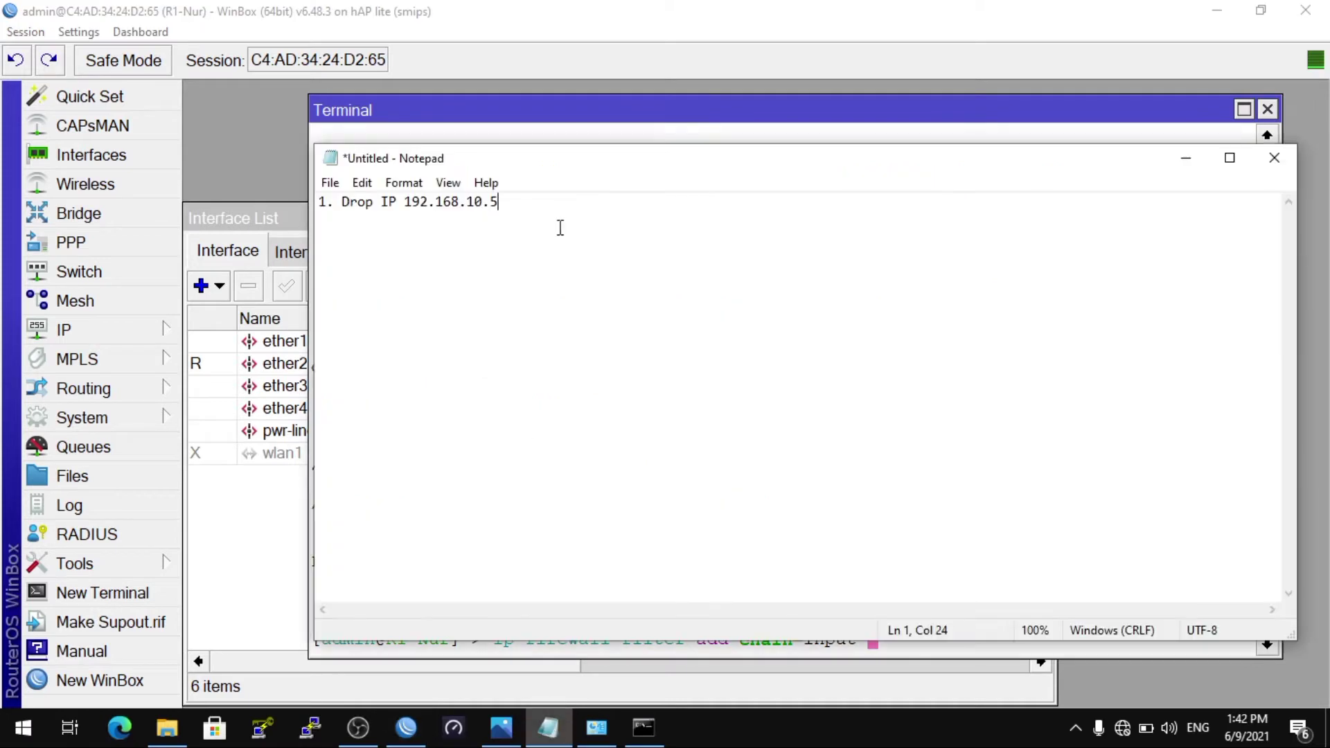
{"action": "type", "text": "not access "}
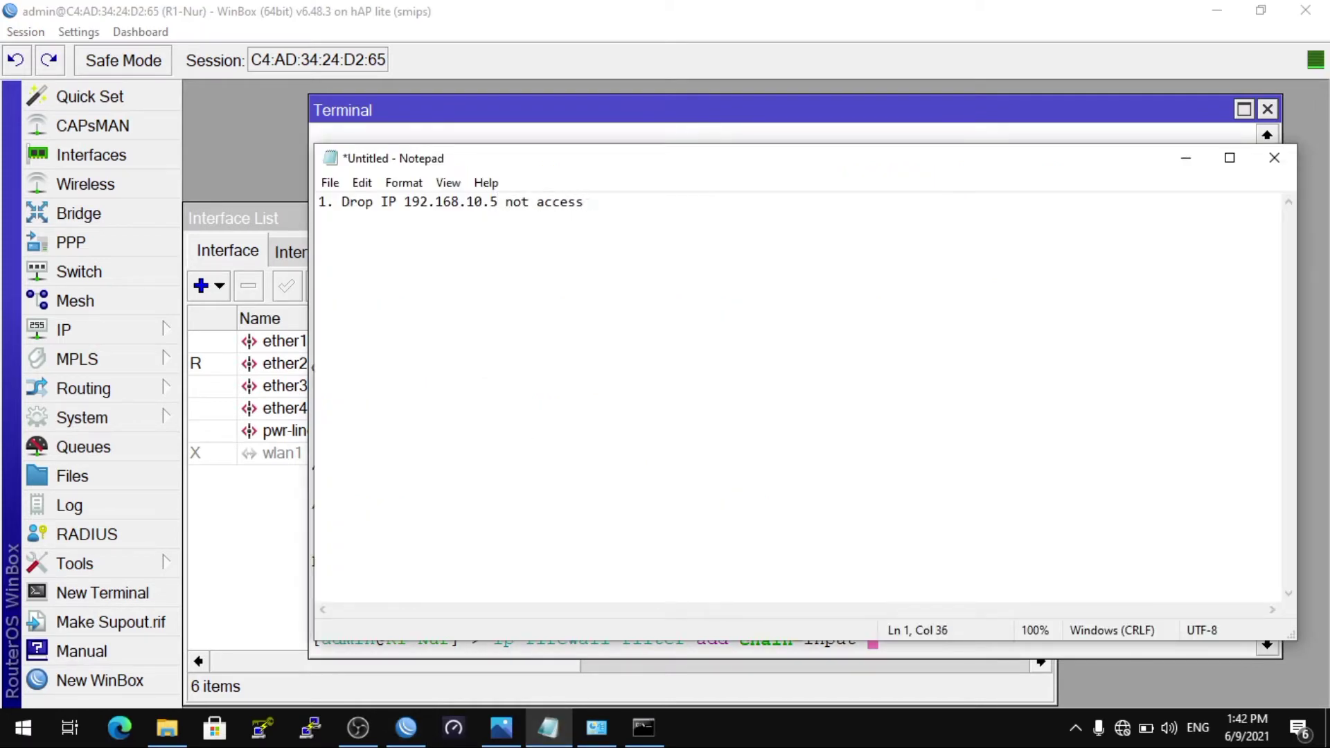
{"action": "type", "text": "to router"}
{"action": "left_click", "coordinate": [430, 136]}
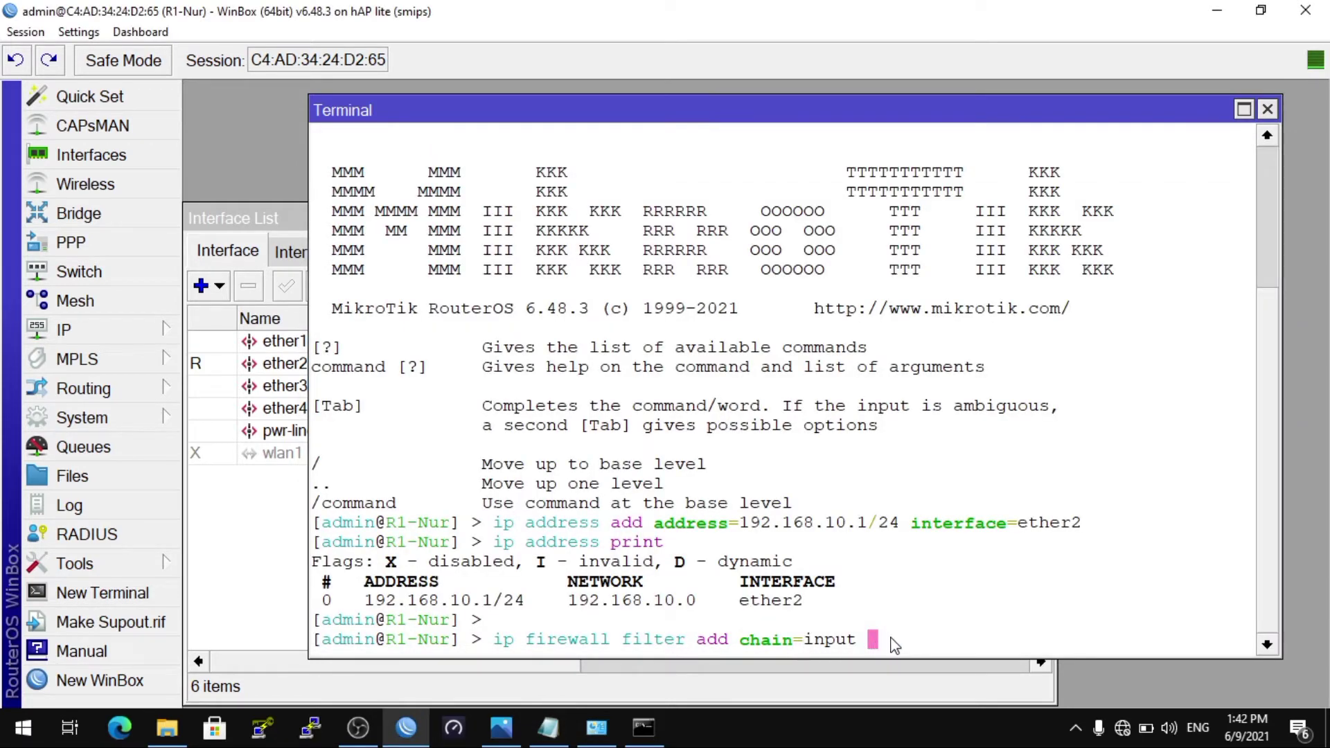
{"action": "type", "text": "src-address"}
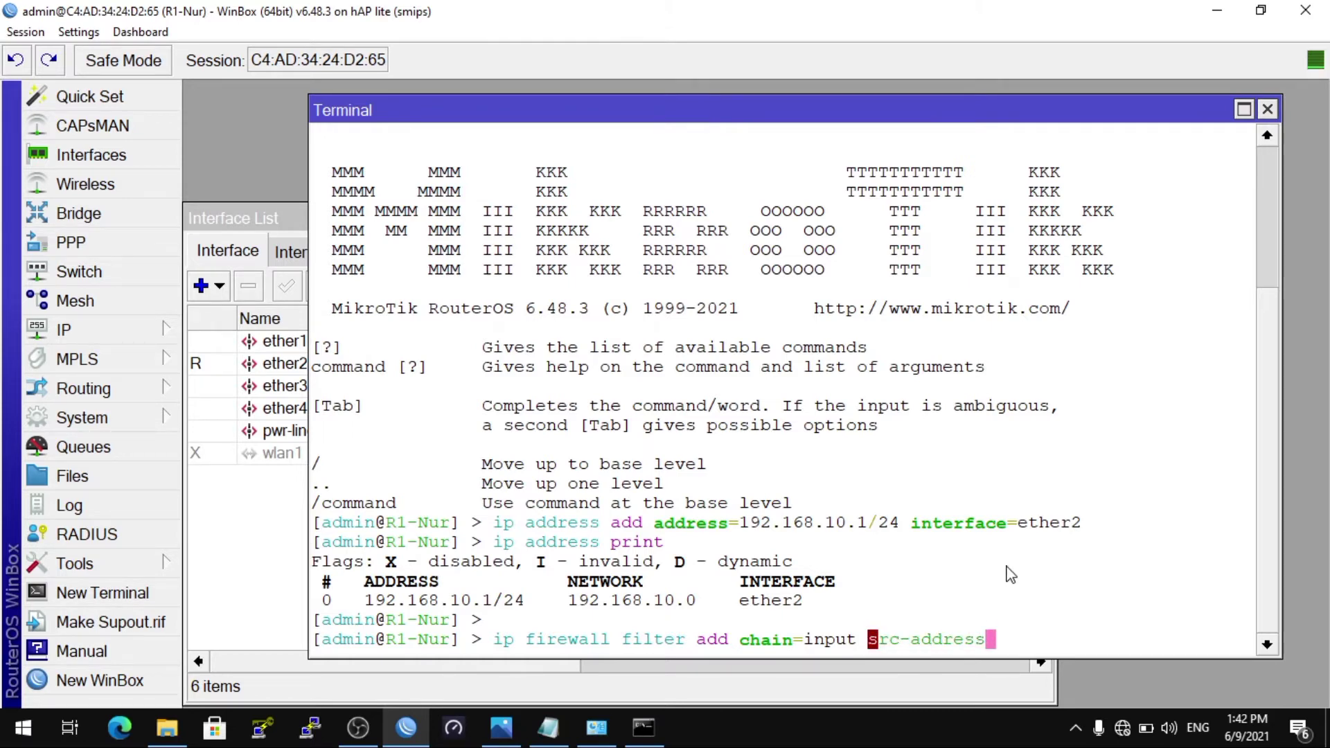
{"action": "type", "text": "=19"}
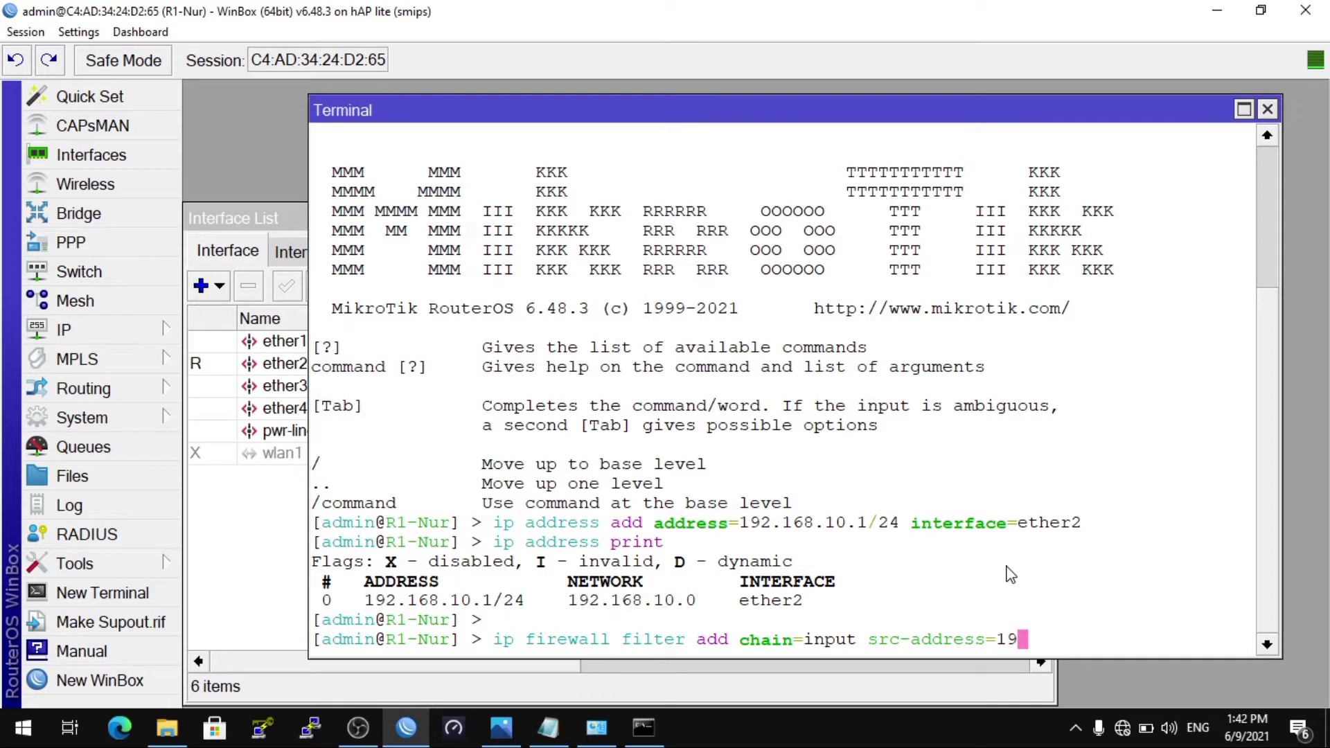
{"action": "type", "text": "2.168.10.5"}
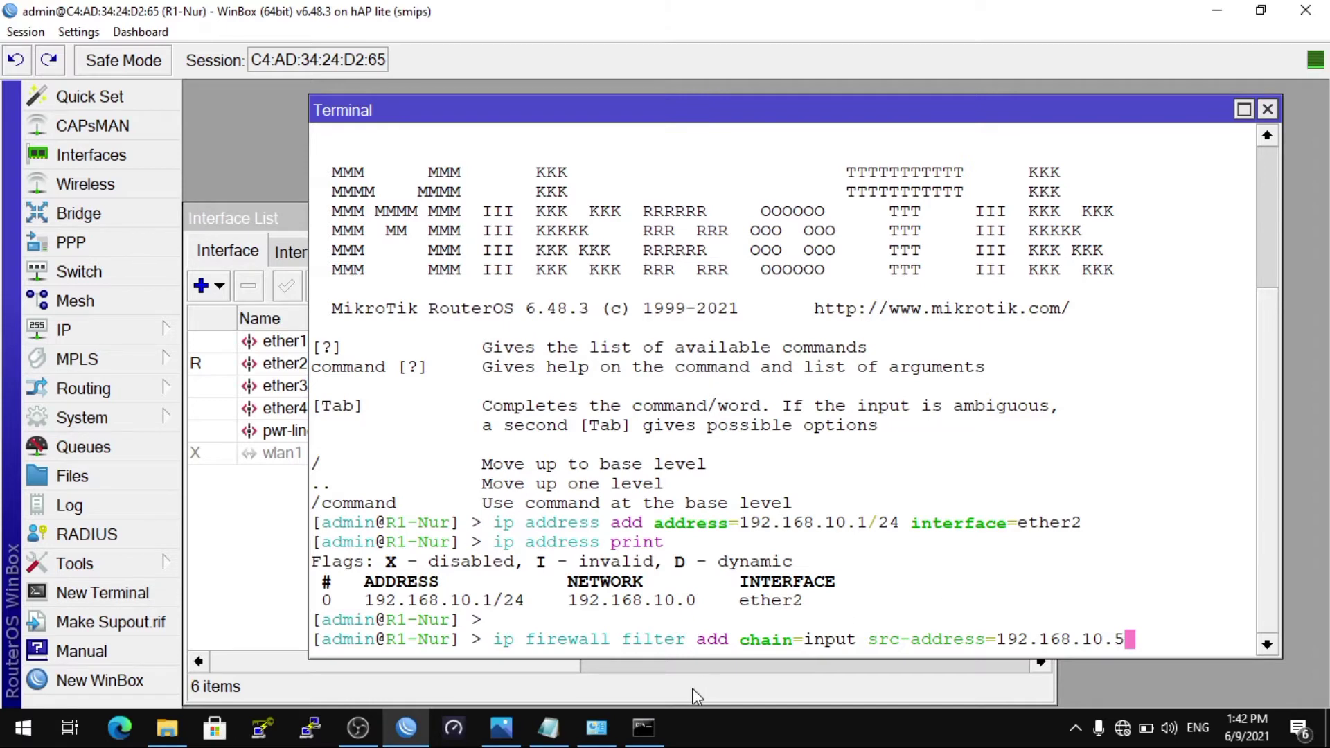
{"action": "left_click", "coordinate": [547, 727]}
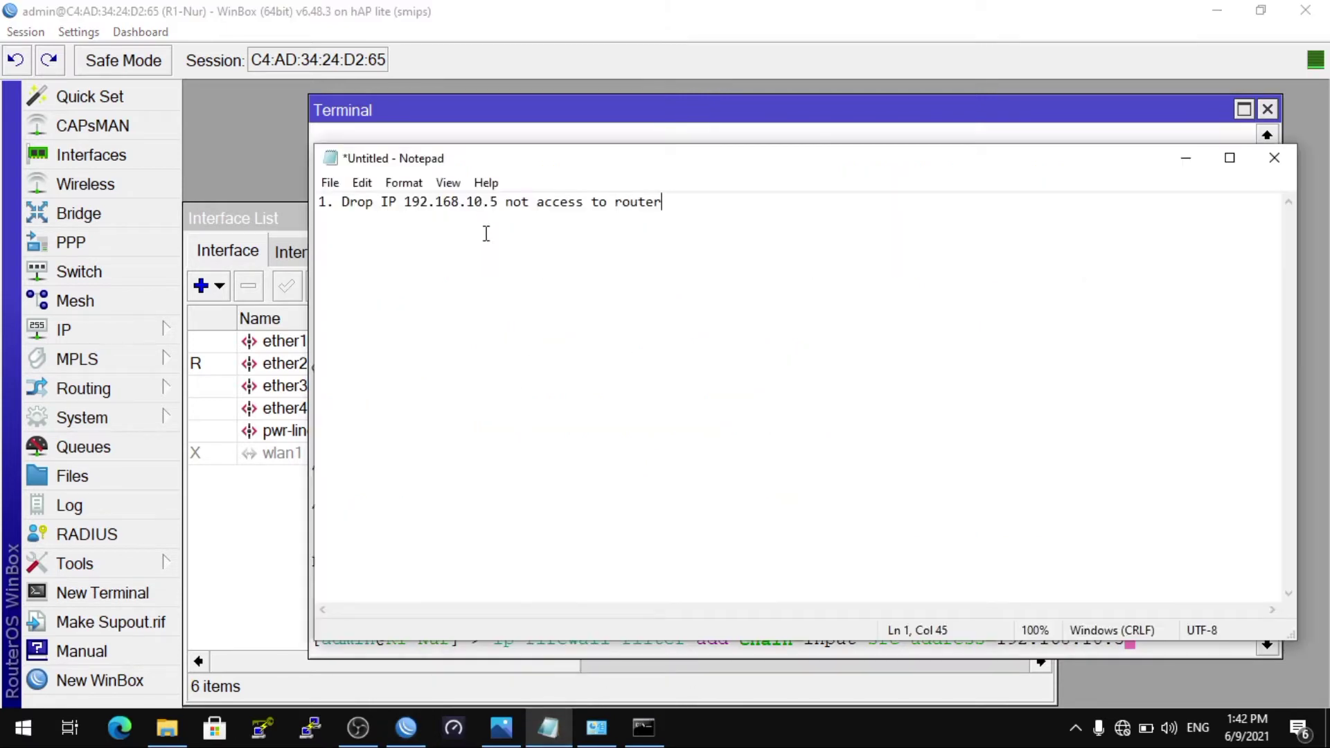
{"action": "left_click", "coordinate": [489, 139]}
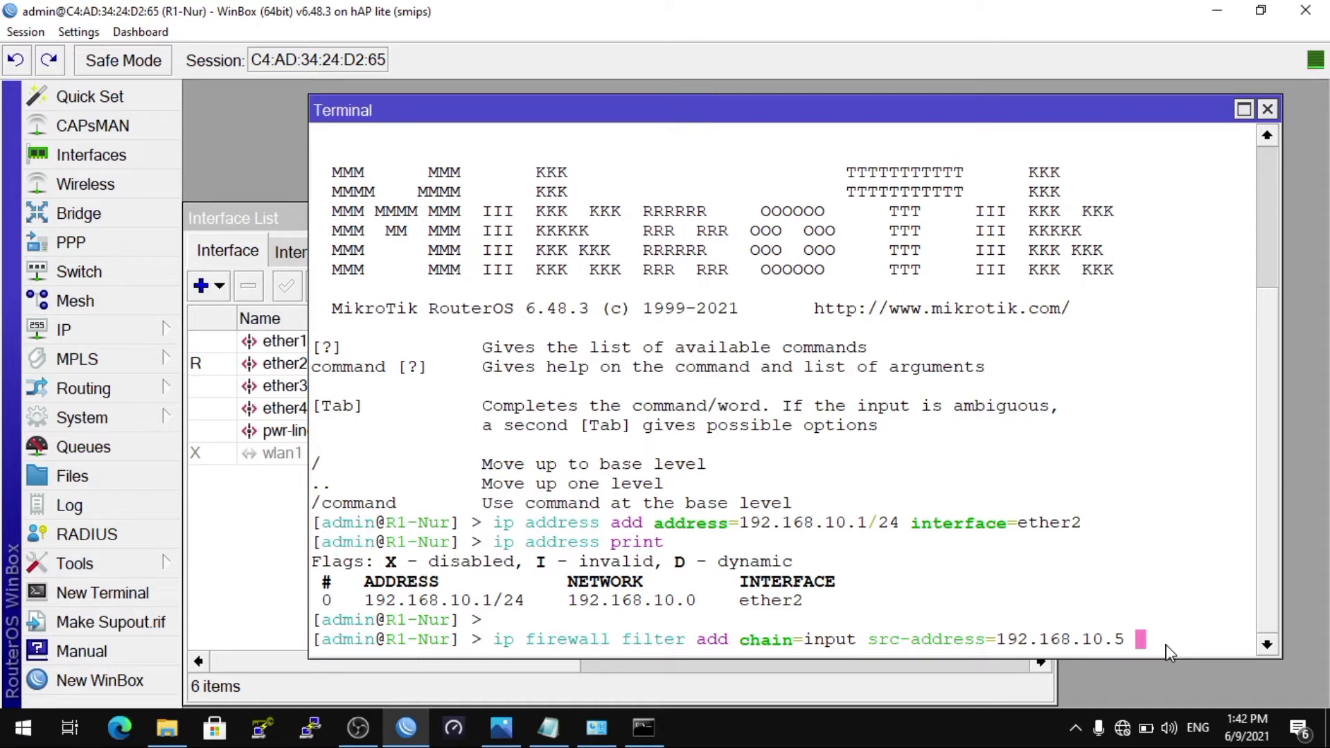
{"action": "type", "text": "action=drop"}
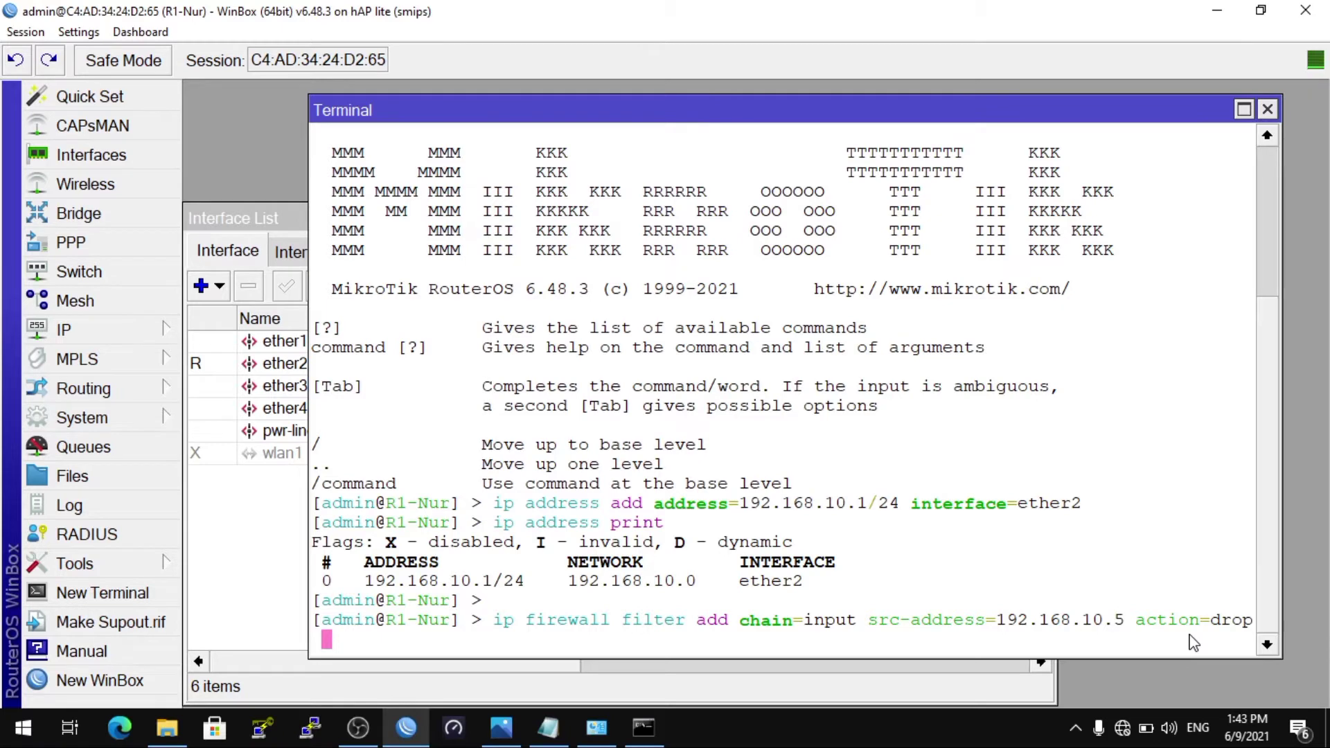
{"action": "key", "text": "Return"}
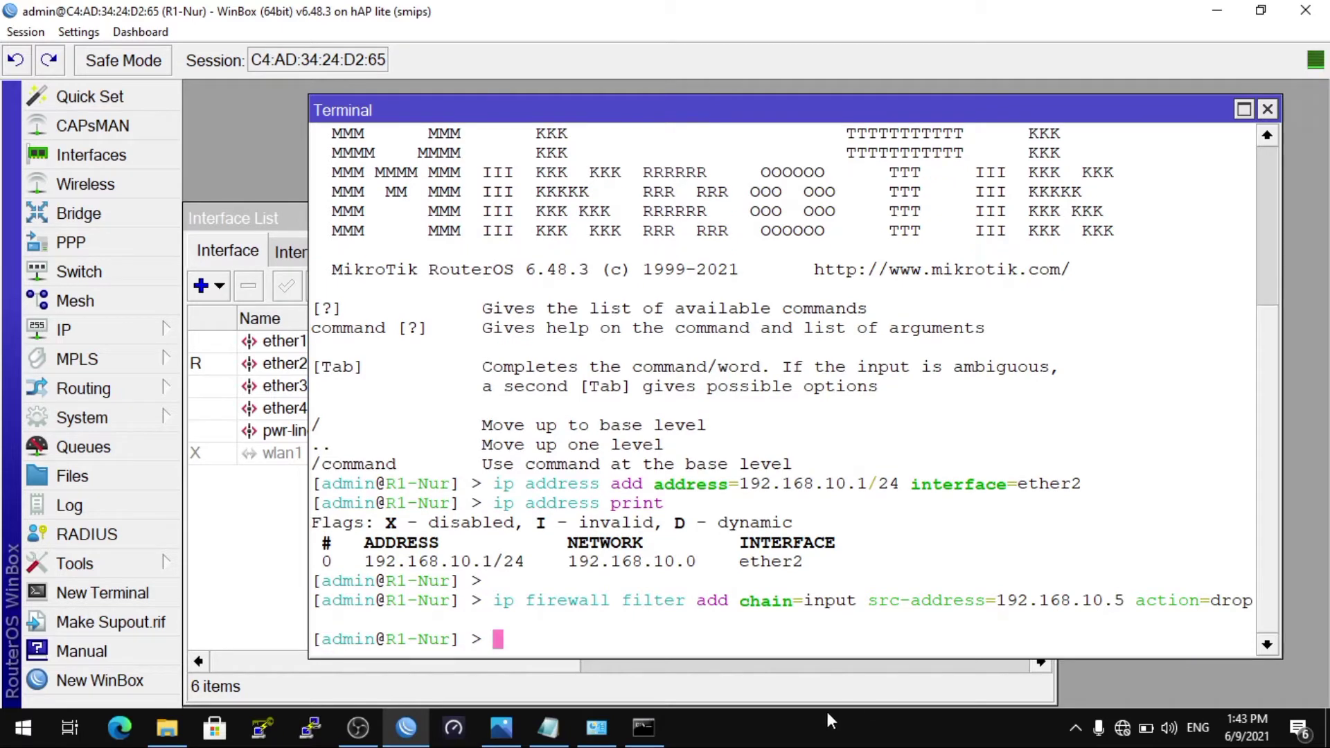
Step: Change the PC's Ethernet IPv4 address to 192.168.10.5, keeping mask 255.255.255.0 and gateway 192.168.10.1
{"action": "left_click", "coordinate": [614, 727]}
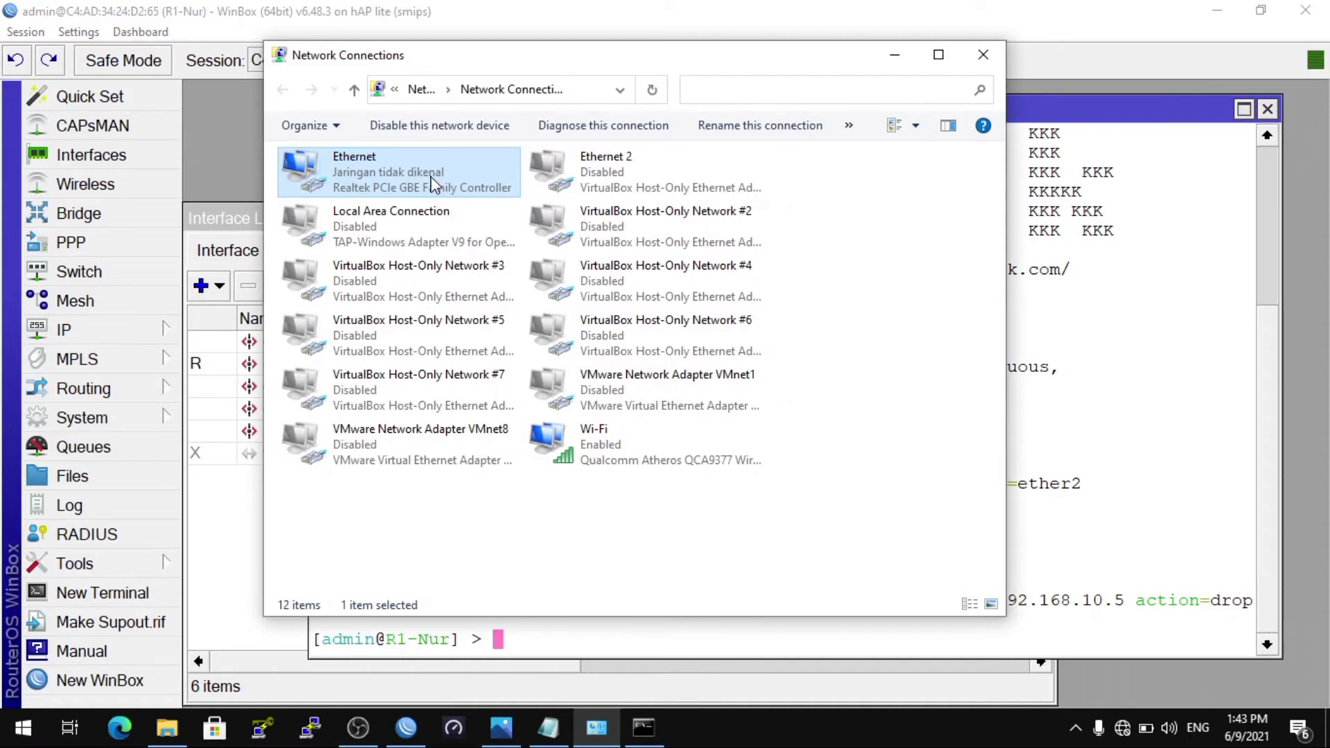
{"action": "right_click", "coordinate": [432, 184]}
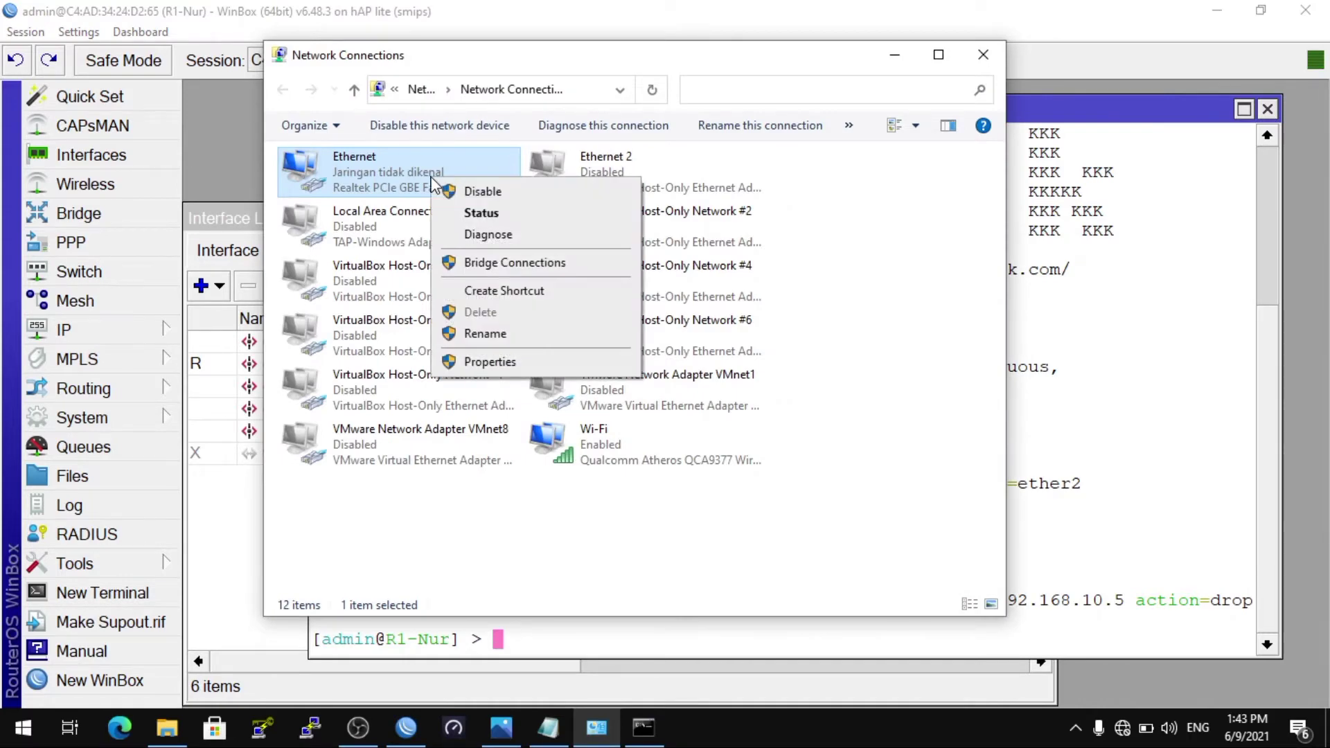
{"action": "left_click", "coordinate": [494, 364]}
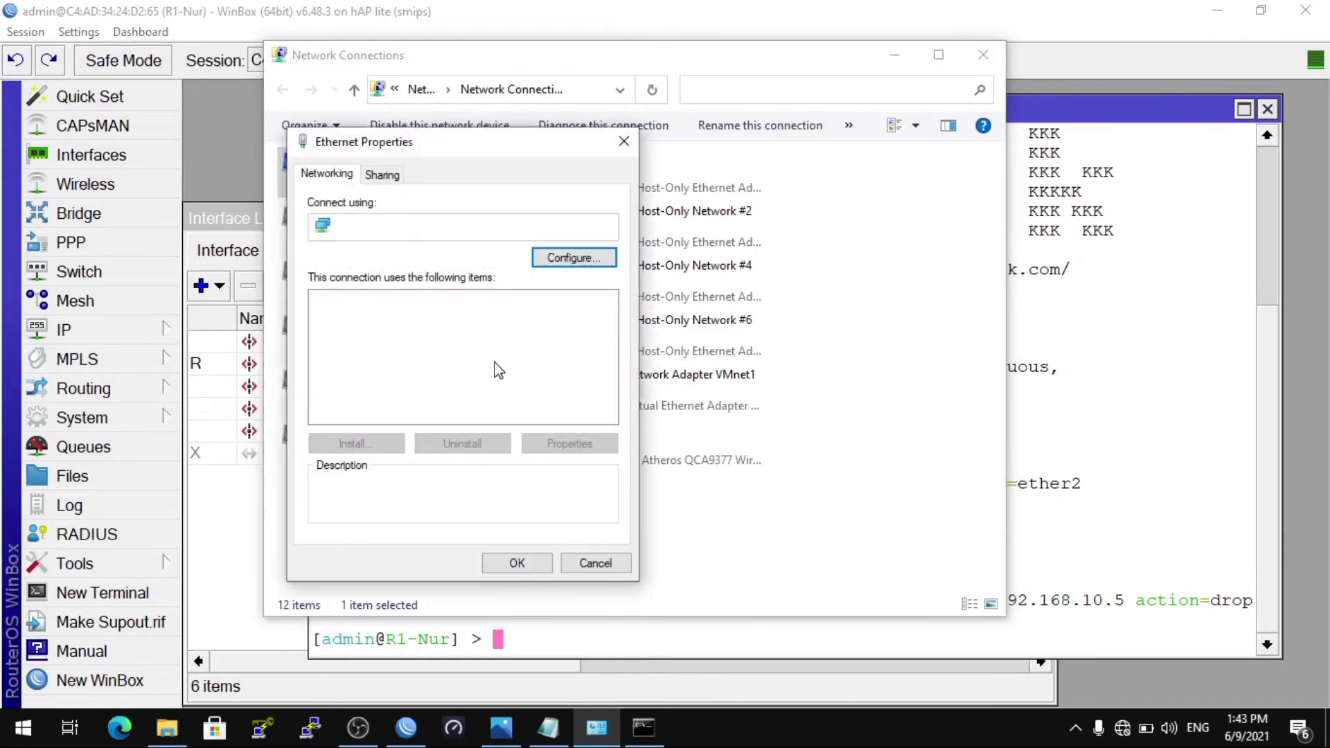
{"action": "scroll", "coordinate": [606, 346], "scroll_direction": "down", "scroll_amount": 2}
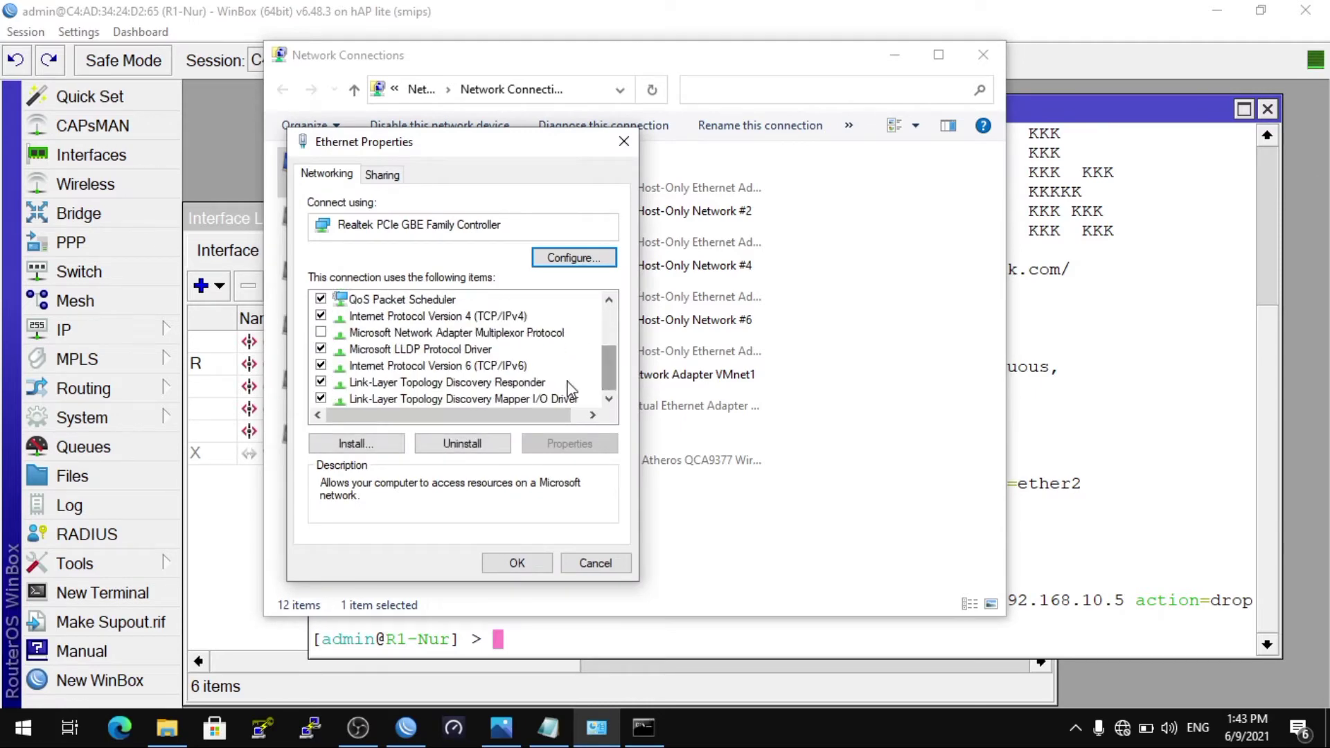
{"action": "double_click", "coordinate": [509, 323]}
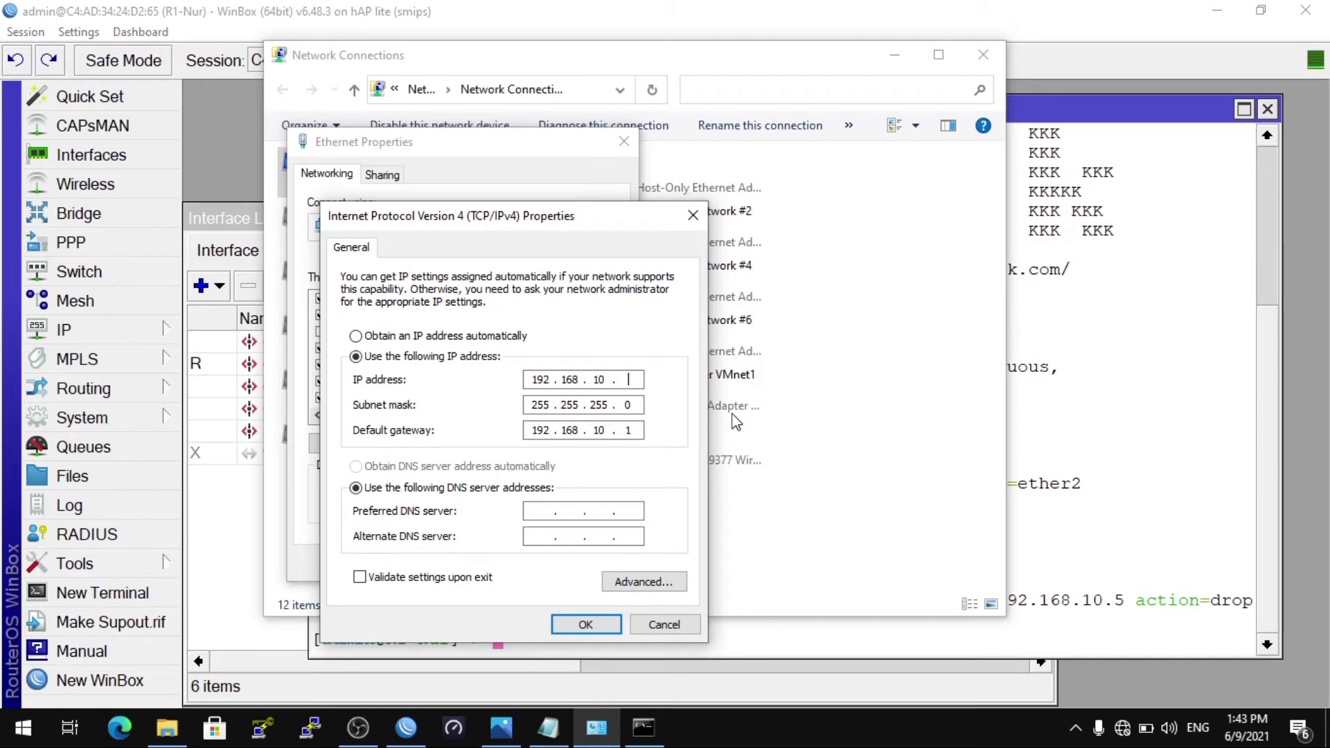
{"action": "type", "text": "5"}
{"action": "left_click", "coordinate": [592, 625]}
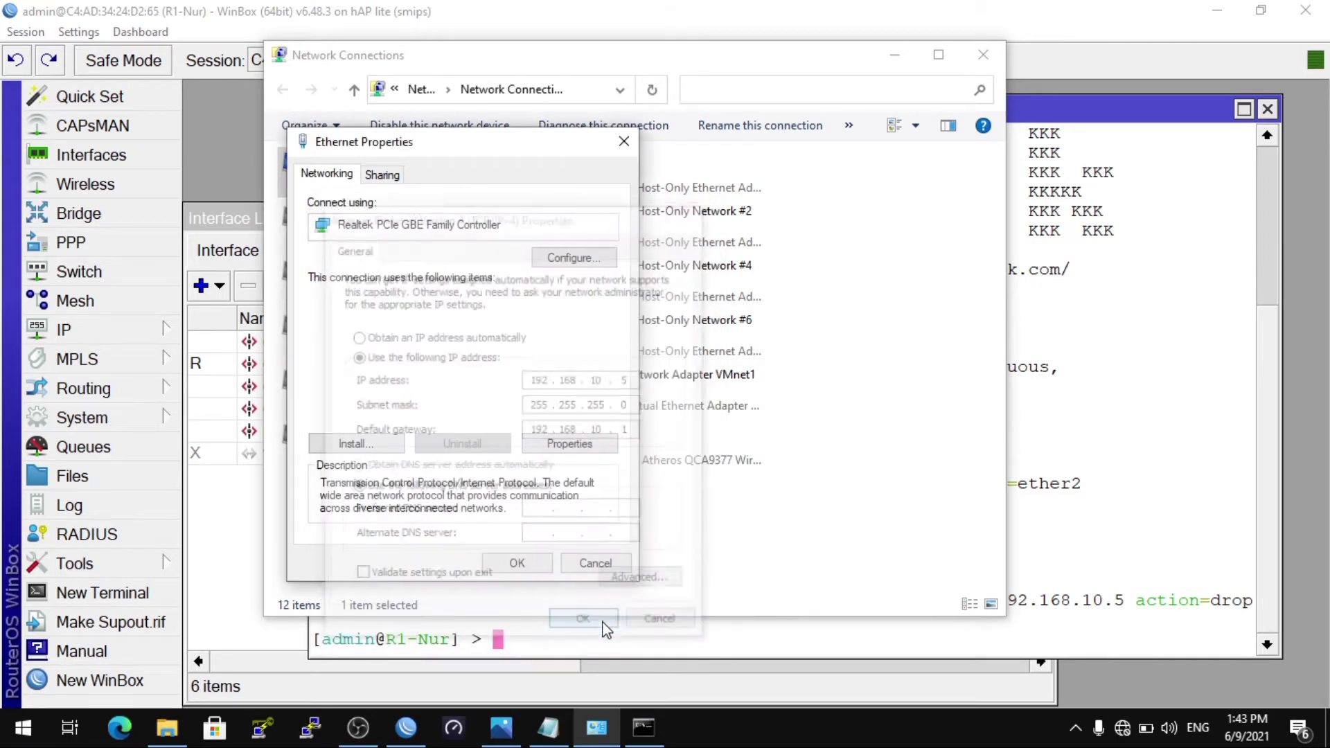
{"action": "left_click", "coordinate": [530, 562]}
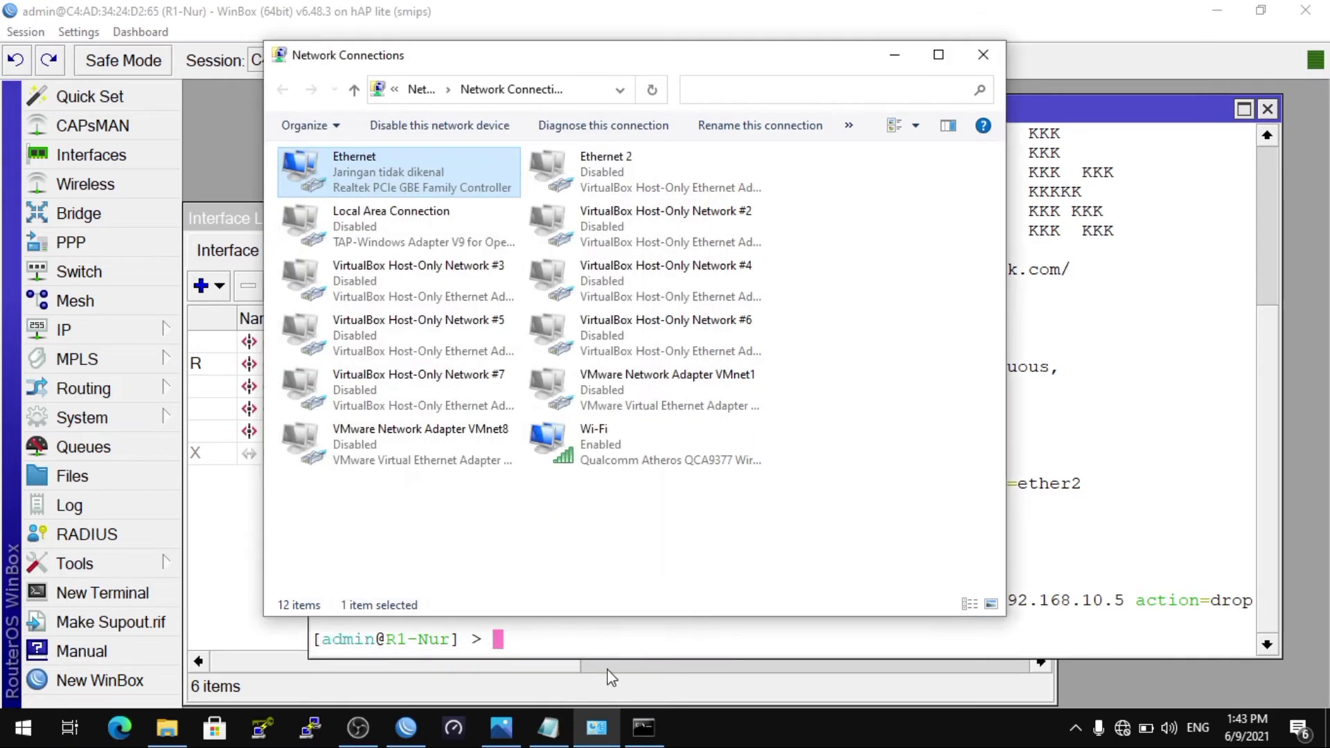
{"action": "left_click", "coordinate": [643, 729]}
Step: Rerun ping 192.168.10.1, which now times out with 100% loss
{"action": "key", "text": "Up"}
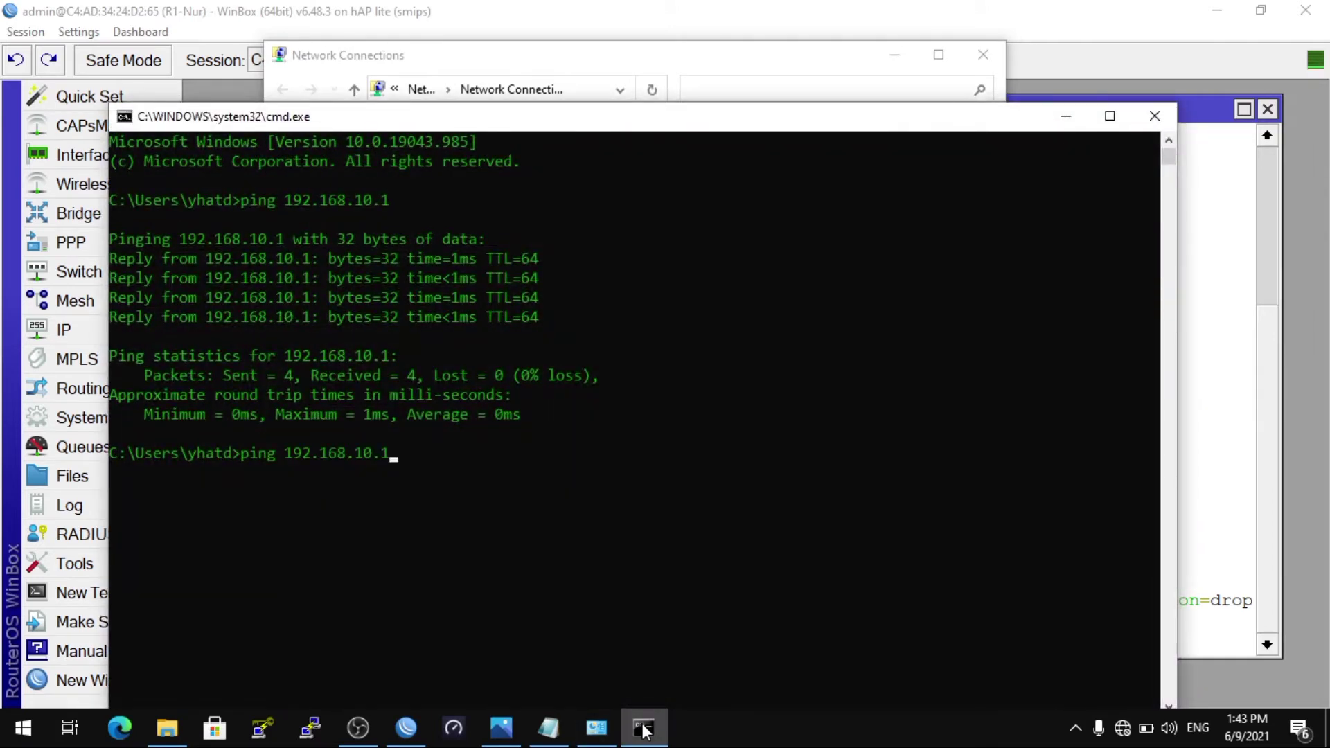
{"action": "key", "text": "Return"}
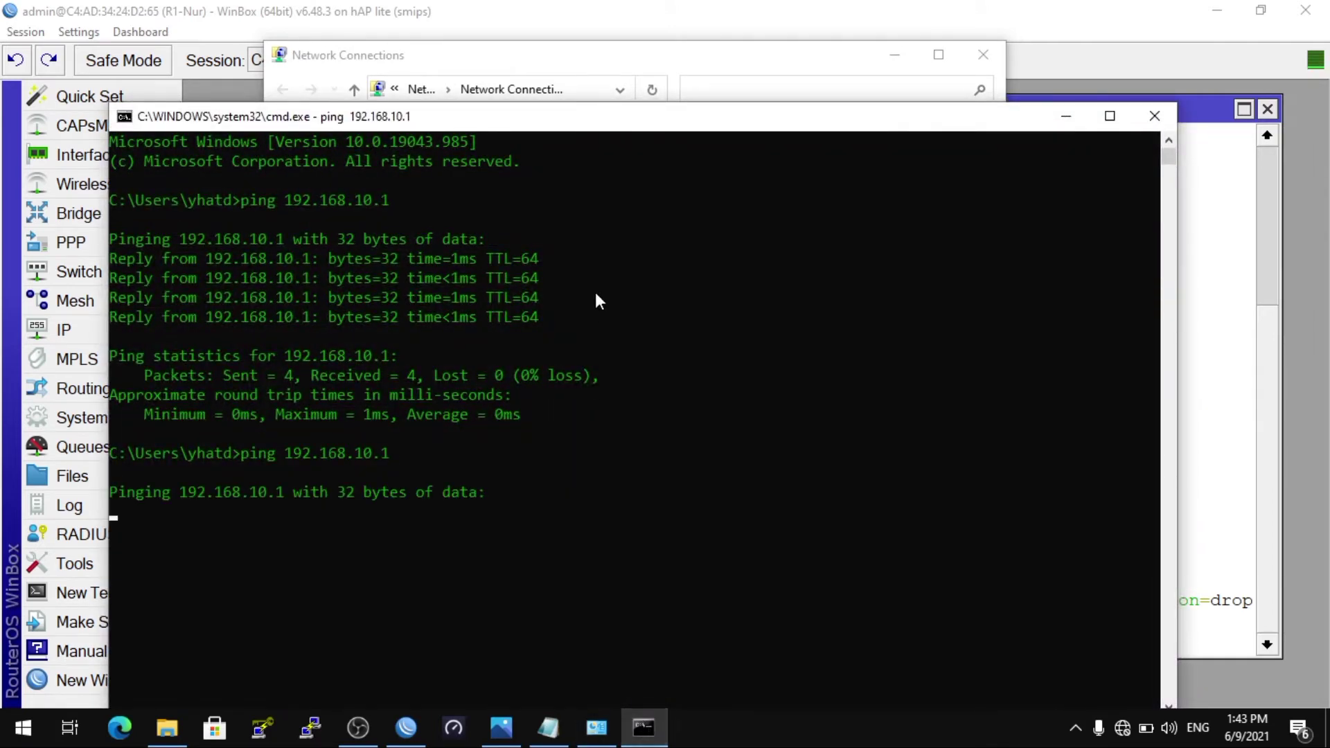
{"action": "left_click_drag", "start_coordinate": [539, 123], "coordinate": [585, 65]}
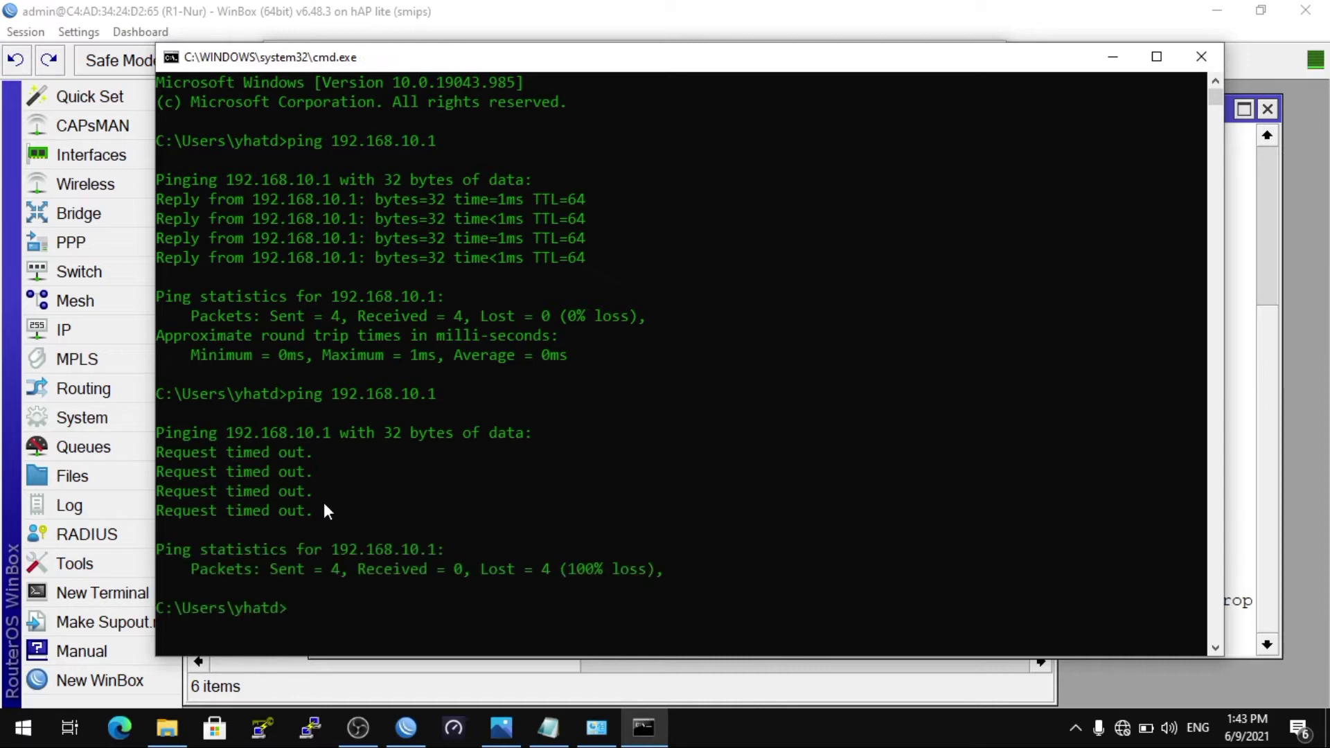
{"action": "left_click", "coordinate": [1110, 58]}
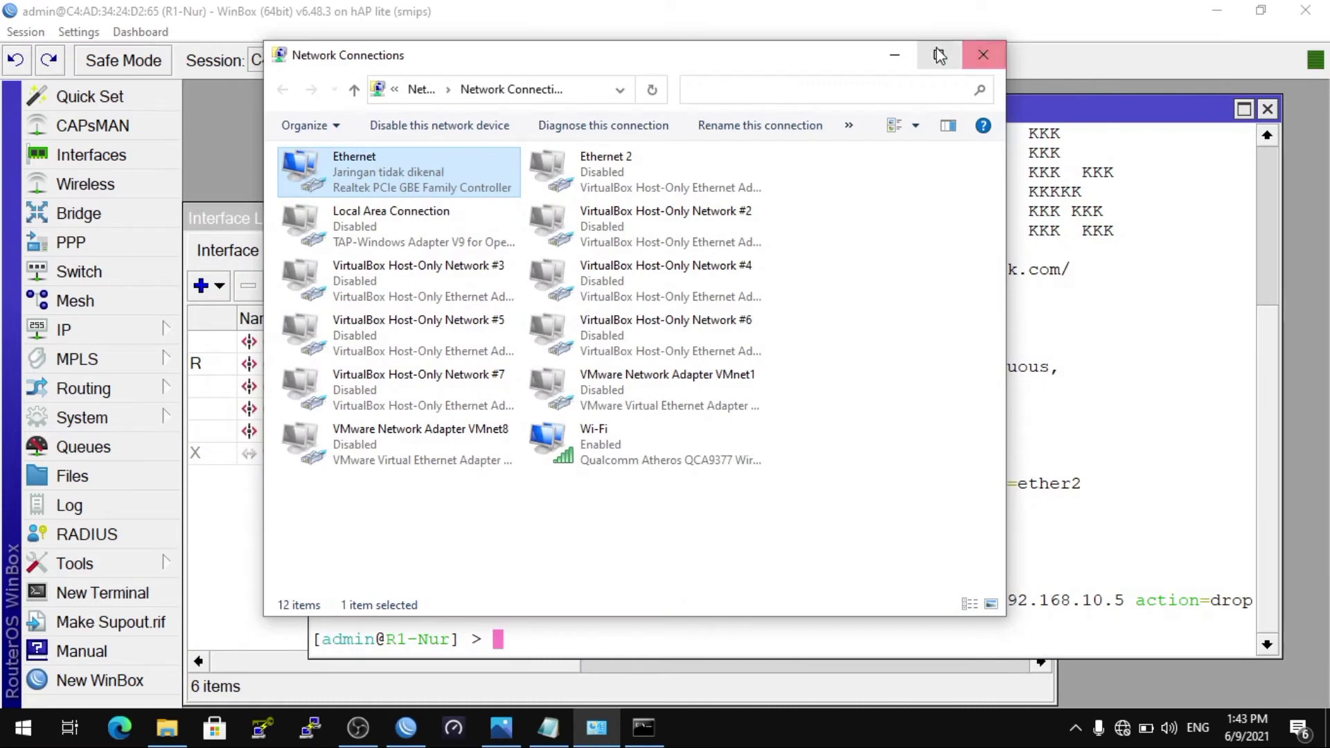
{"action": "left_click", "coordinate": [896, 57]}
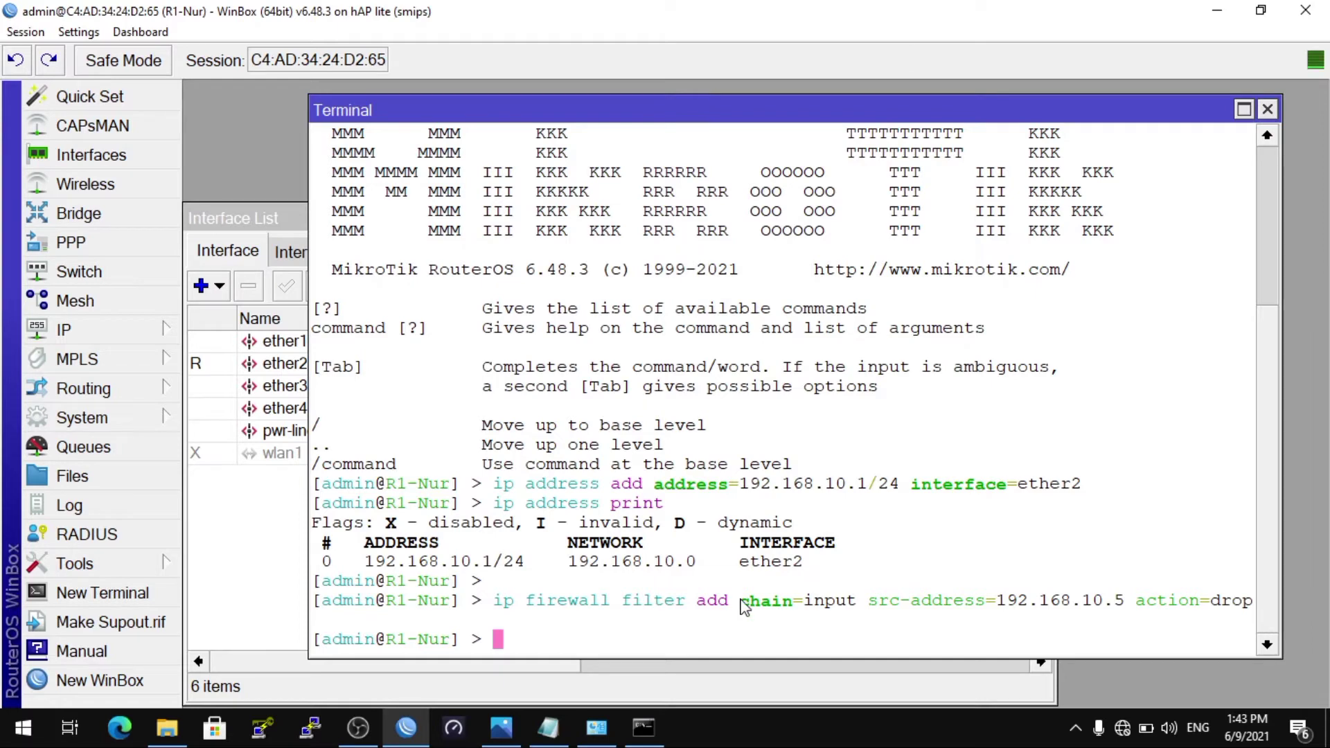
{"action": "left_click", "coordinate": [545, 738]}
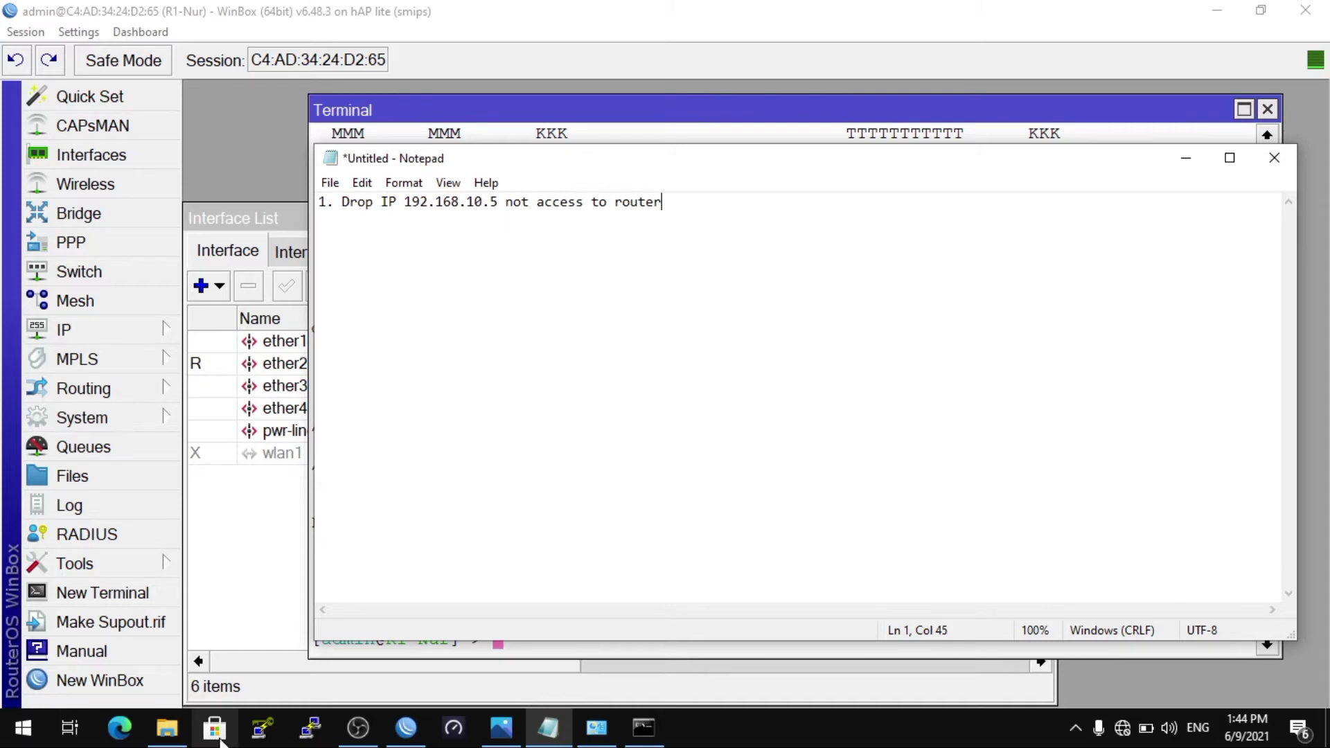
Step: Try a PuTTY SSH connection to 192.168.10.5, dismiss the connection-refused error and close the session
{"action": "left_click", "coordinate": [310, 729]}
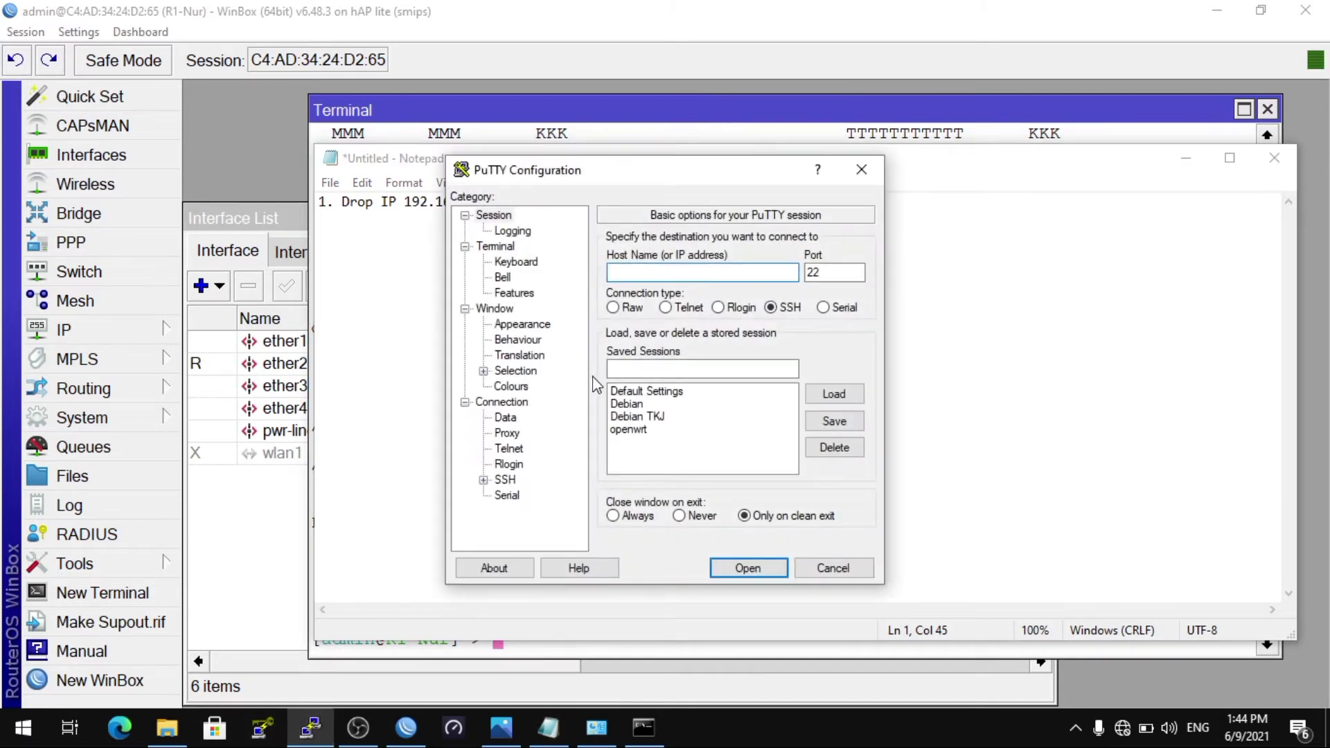
{"action": "type", "text": "192.168.10.5"}
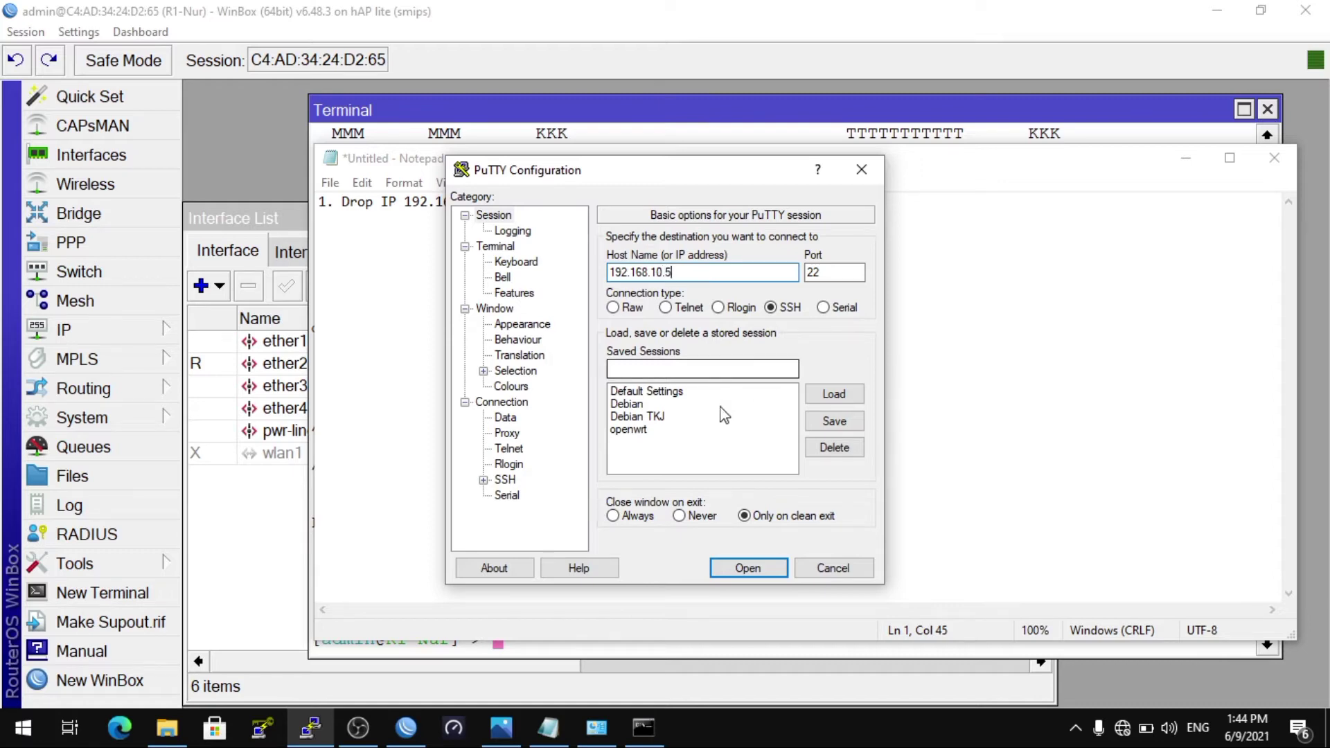
{"action": "left_click", "coordinate": [760, 572]}
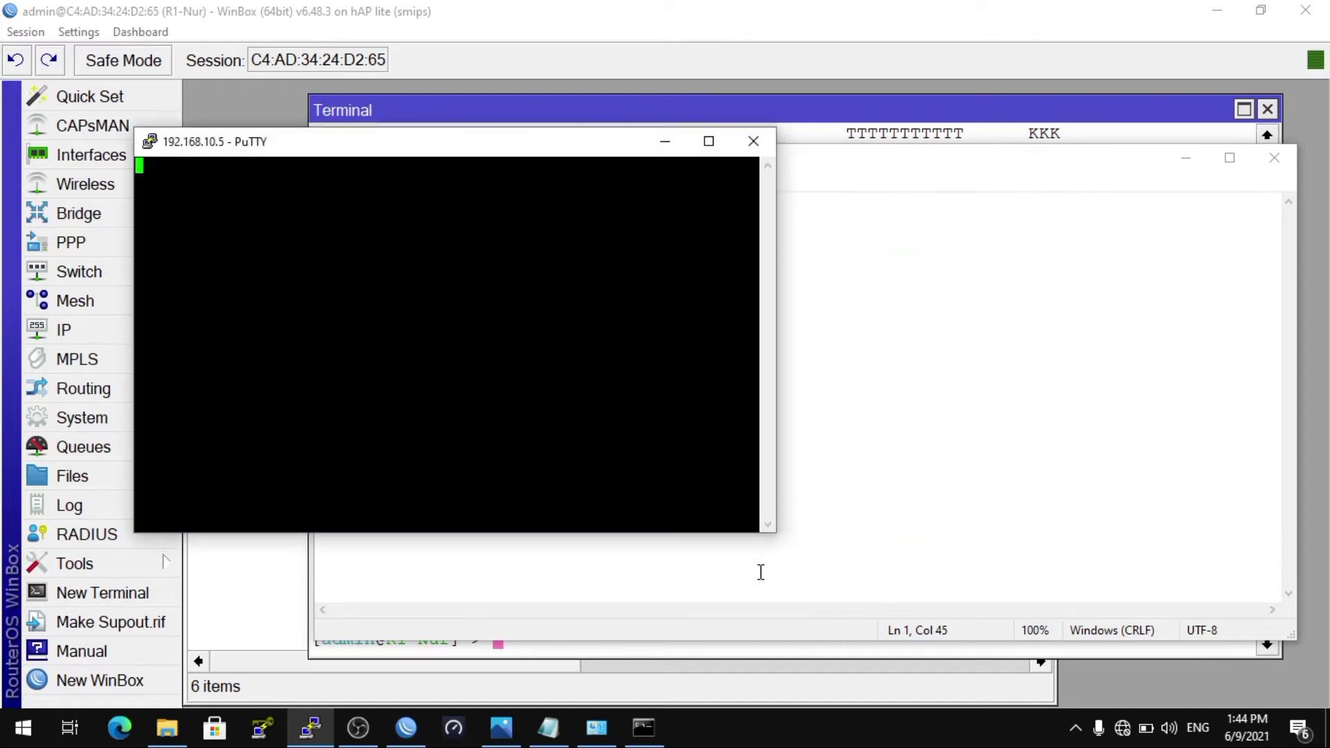
{"action": "left_click_drag", "start_coordinate": [476, 142], "coordinate": [793, 247]}
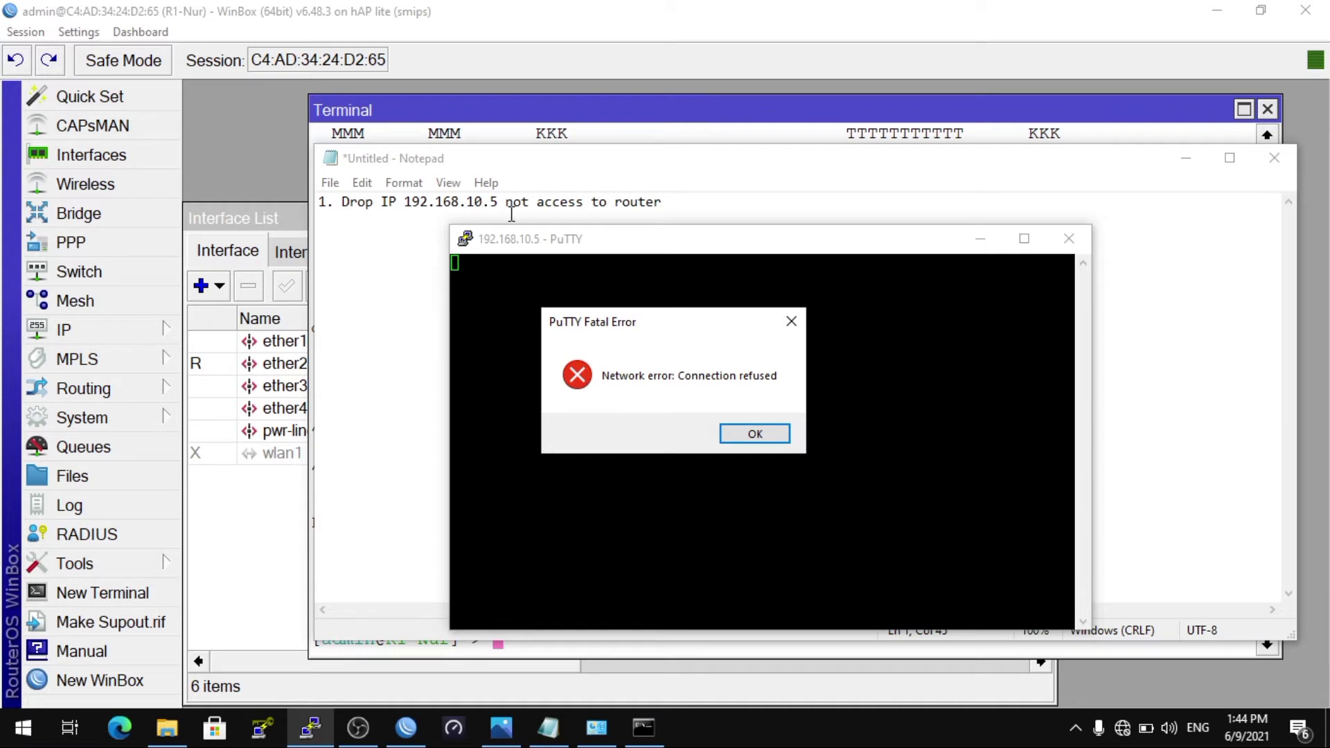
{"action": "left_click", "coordinate": [755, 435]}
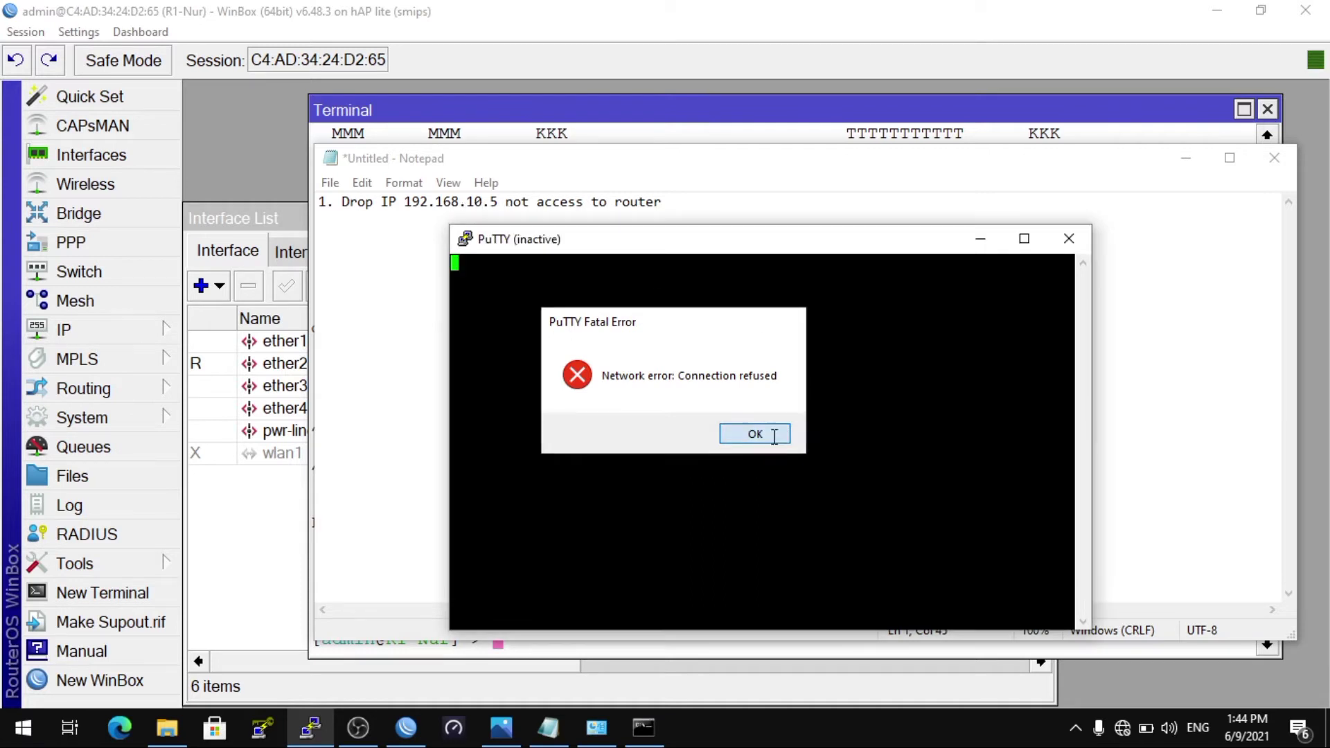
{"action": "left_click", "coordinate": [1067, 239]}
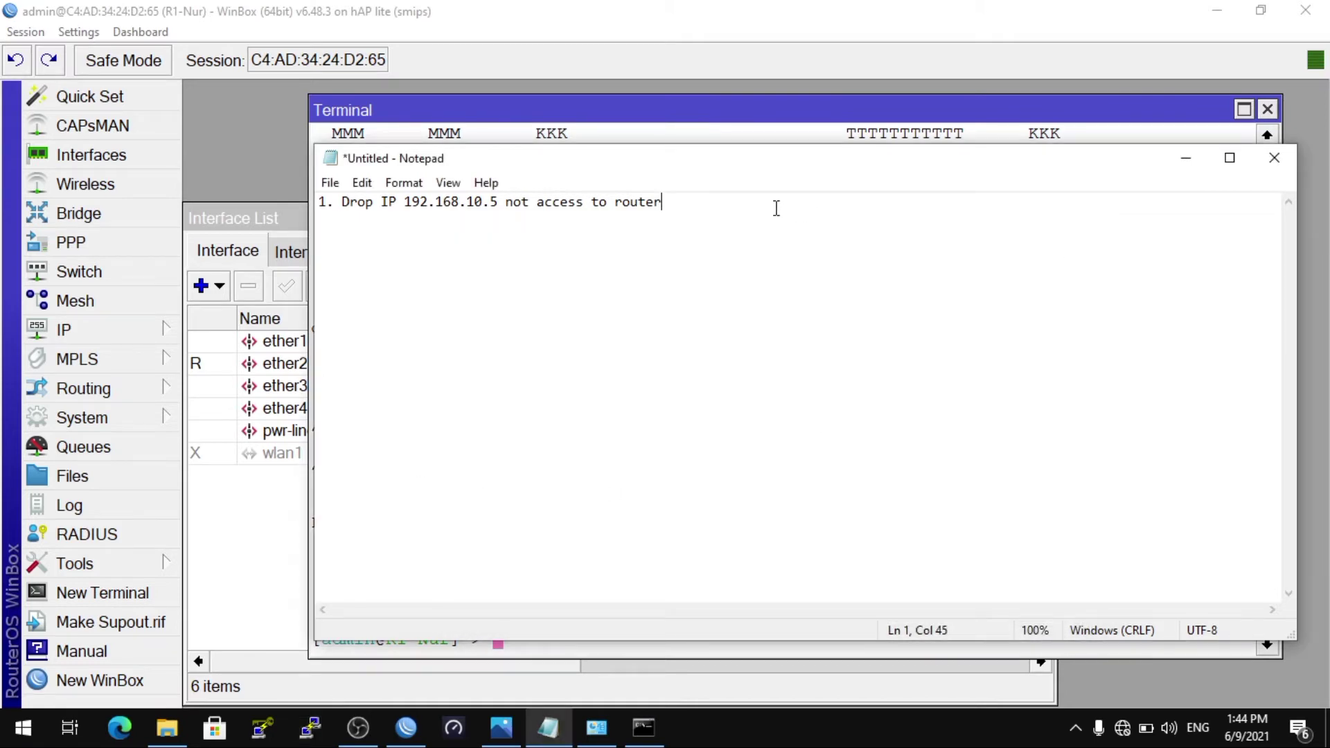
Step: Replace 'not access to router' in the note with 'only not ping to router'
{"action": "key", "text": "BackSpace"}
{"action": "key", "text": "BackSpace"}
{"action": "key", "text": "BackSpace"}
{"action": "key", "text": "BackSpace"}
{"action": "key", "text": "BackSpace"}
{"action": "key", "text": "BackSpace"}
{"action": "key", "text": "BackSpace"}
{"action": "key", "text": "BackSpace"}
{"action": "key", "text": "BackSpace"}
{"action": "key", "text": "BackSpace"}
{"action": "key", "text": "BackSpace"}
{"action": "key", "text": "BackSpace"}
{"action": "key", "text": "BackSpace"}
{"action": "key", "text": "BackSpace"}
{"action": "key", "text": "BackSpace"}
{"action": "key", "text": "BackSpace"}
{"action": "key", "text": "BackSpace"}
{"action": "key", "text": "BackSpace"}
{"action": "key", "text": "BackSpace"}
{"action": "key", "text": "BackSpace"}
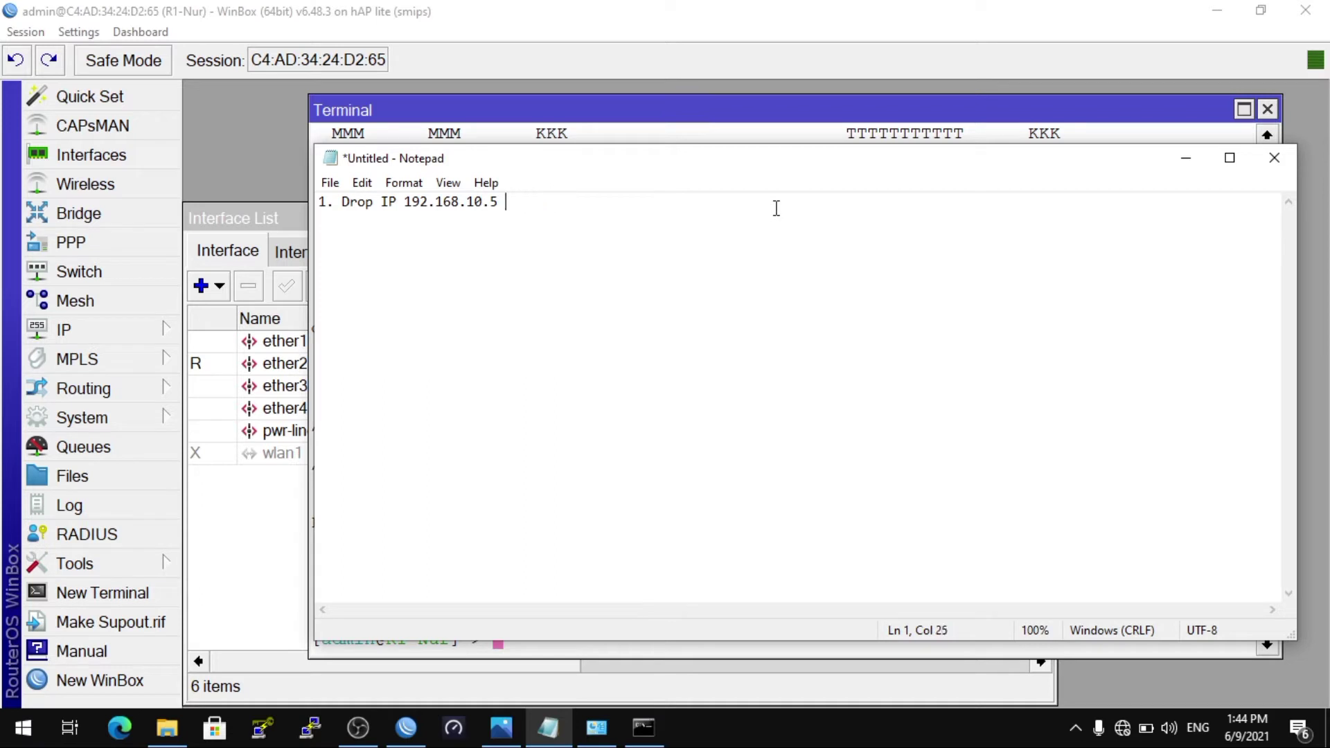
{"action": "type", "text": "only not ping to router"}
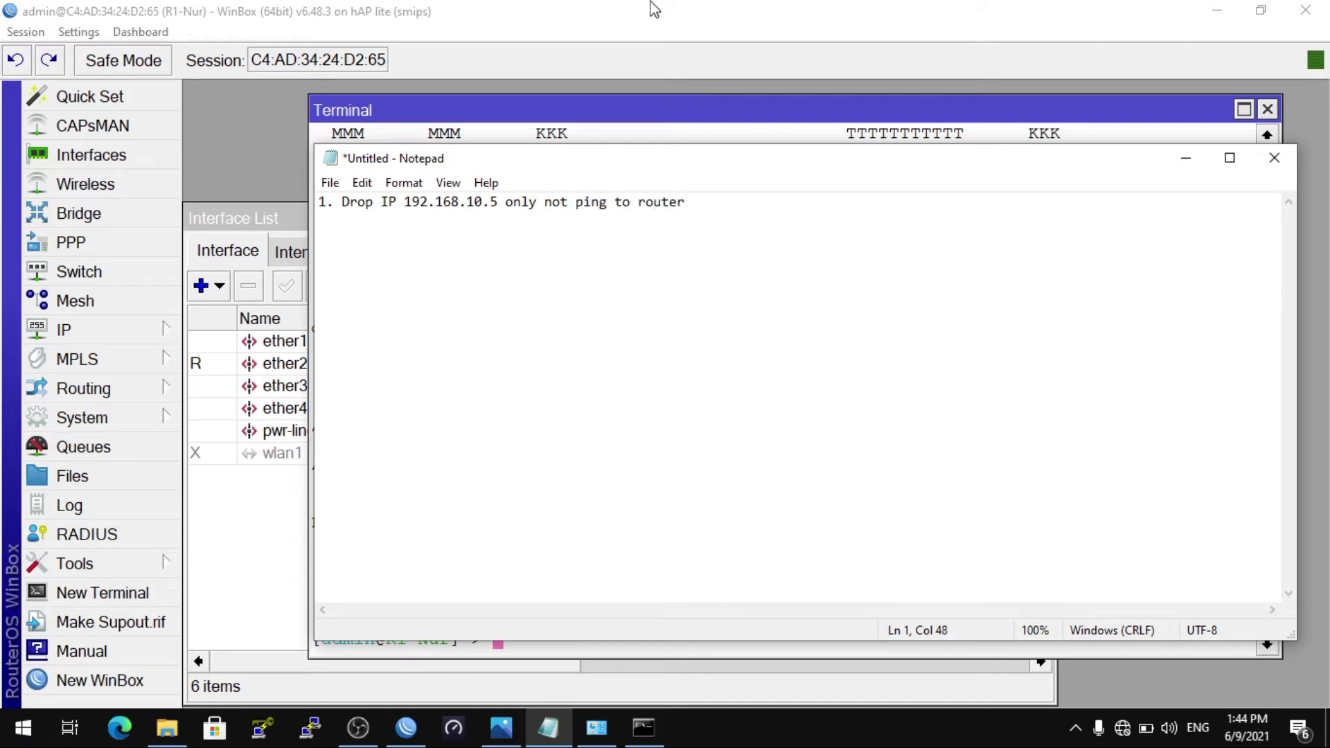
{"action": "left_click", "coordinate": [579, 127]}
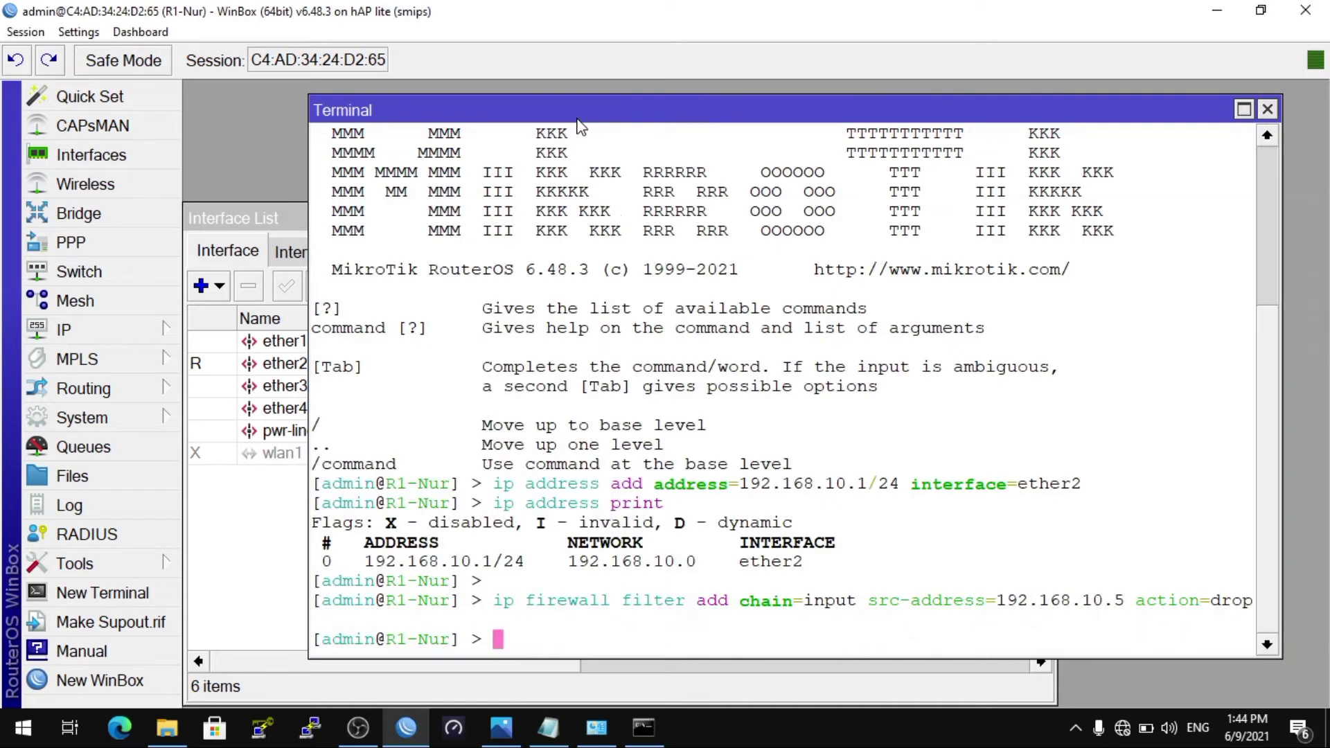
Step: Print the filter rules, remove rule 0 with ip firewall filter remove numbers=0, and reprint to confirm an empty list
{"action": "key", "text": "Return"}
{"action": "type", "text": "ip firewall f"}
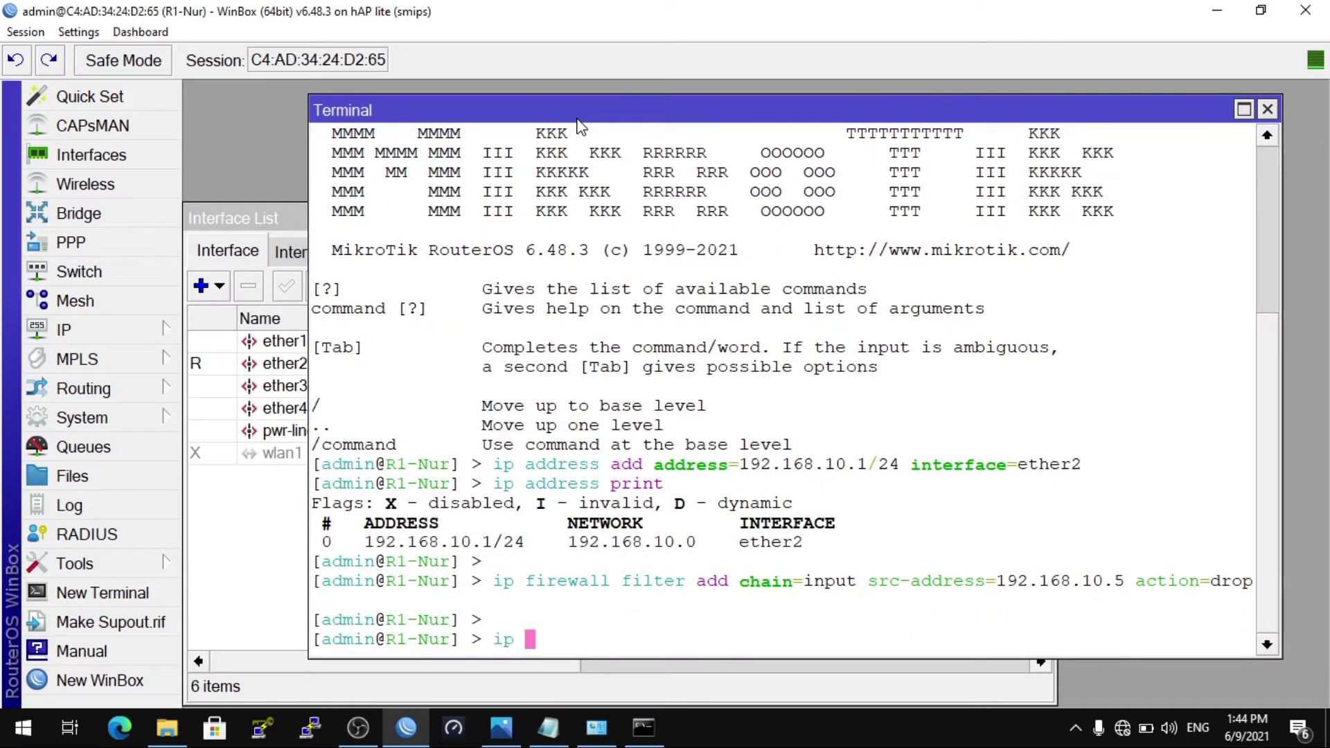
{"action": "type", "text": "ilter print"}
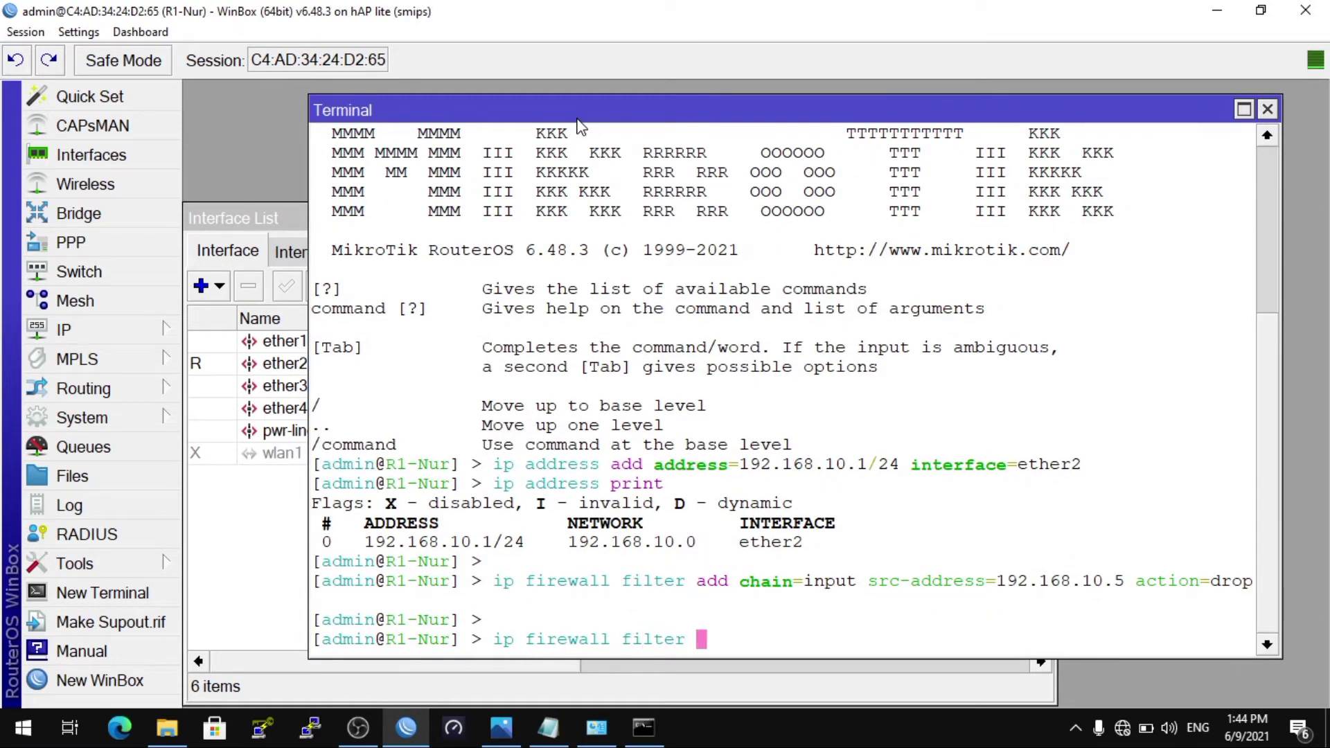
{"action": "key", "text": "Return"}
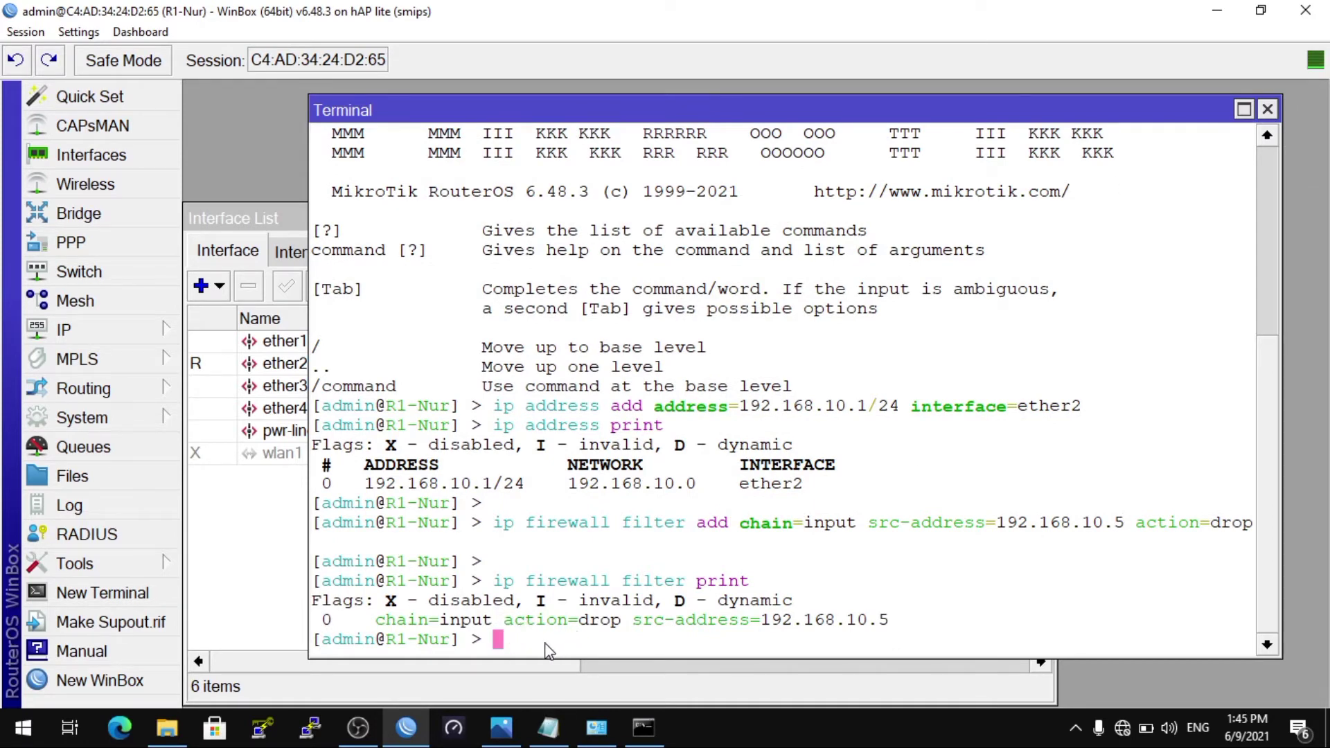
{"action": "key", "text": "Return"}
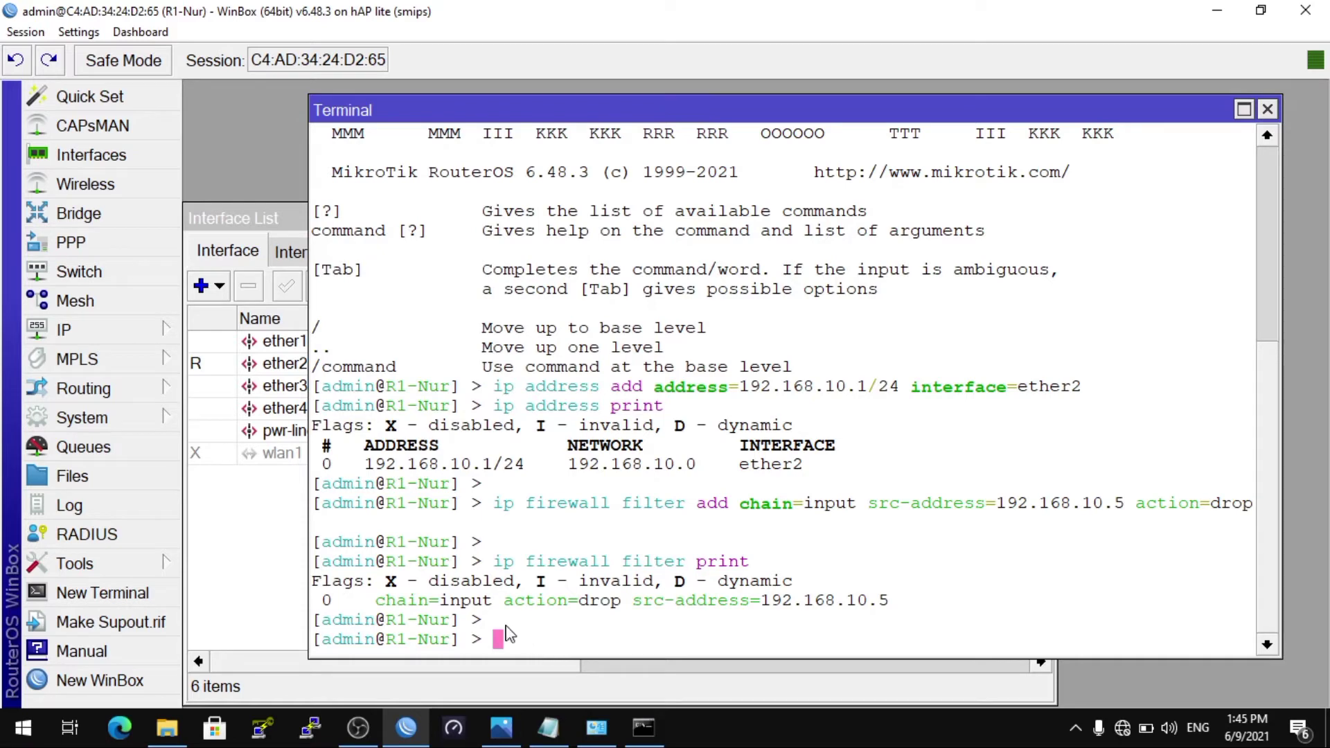
{"action": "type", "text": "ip firewall filter "}
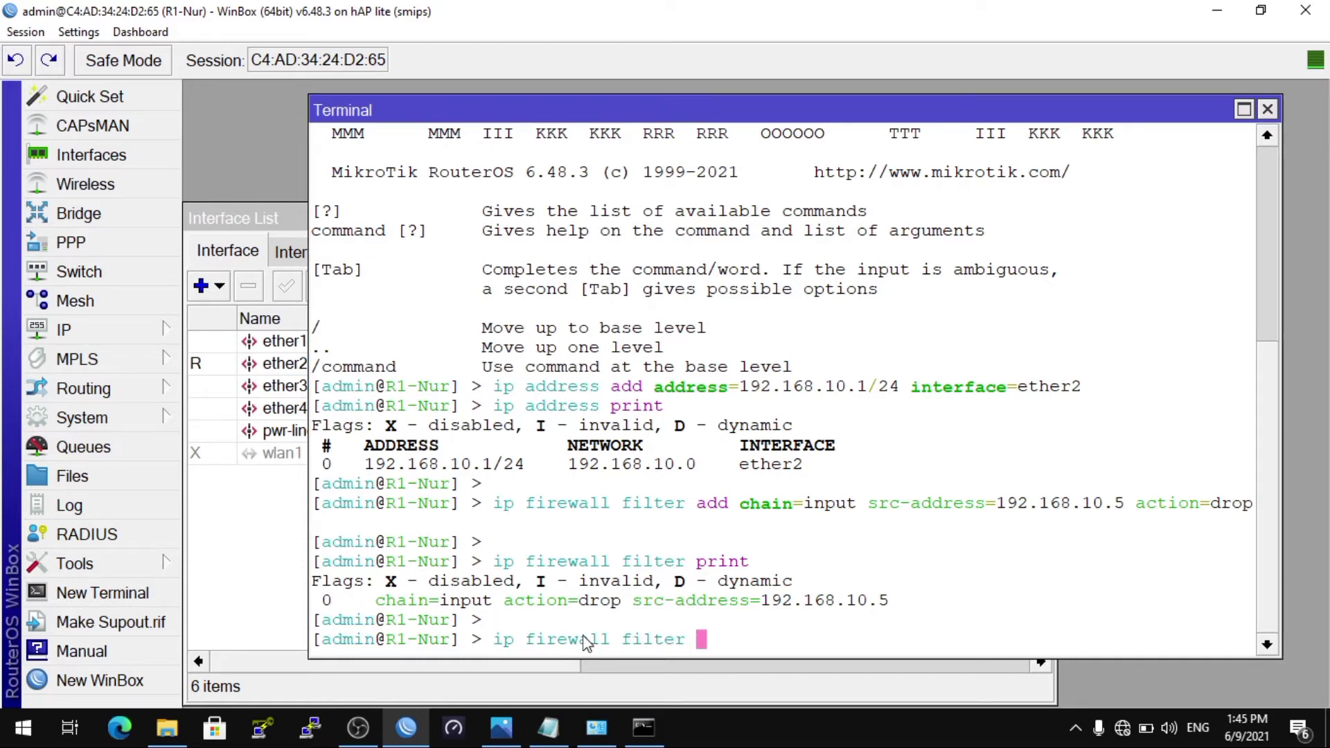
{"action": "type", "text": "remove "}
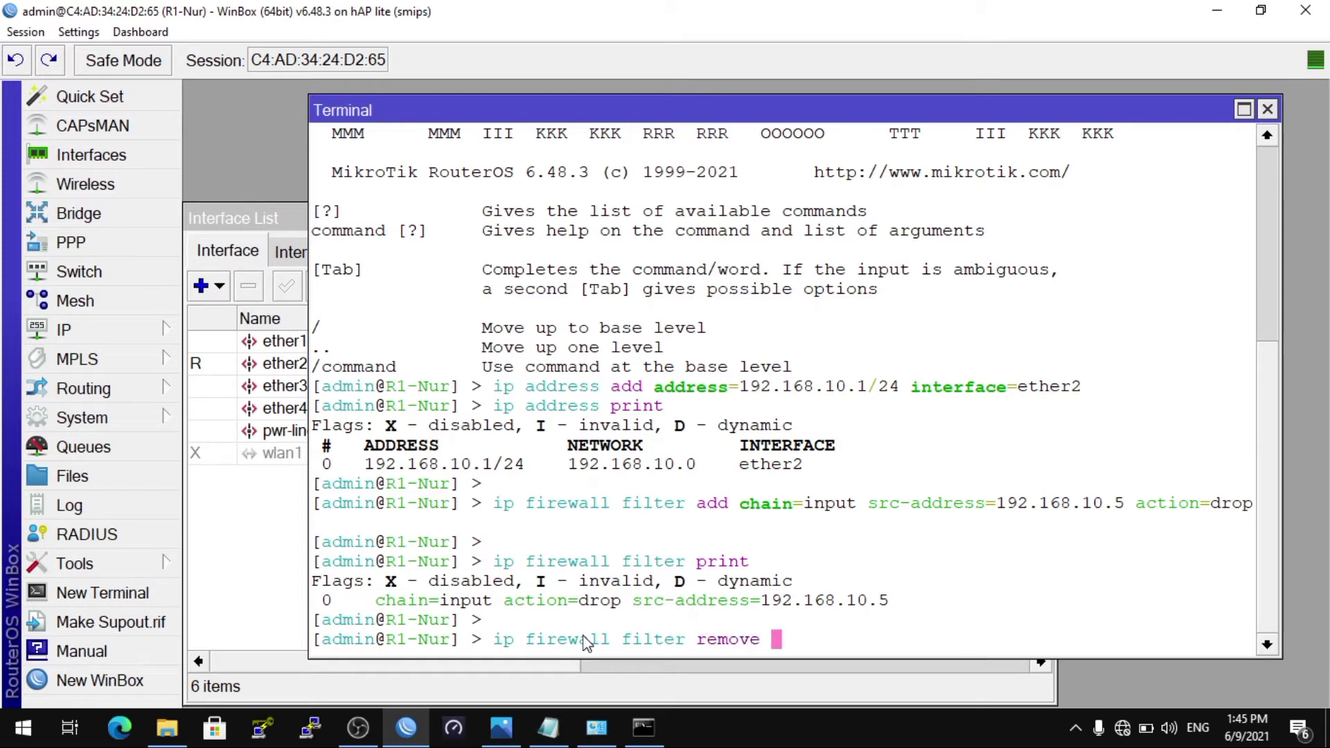
{"action": "type", "text": "numbers=0"}
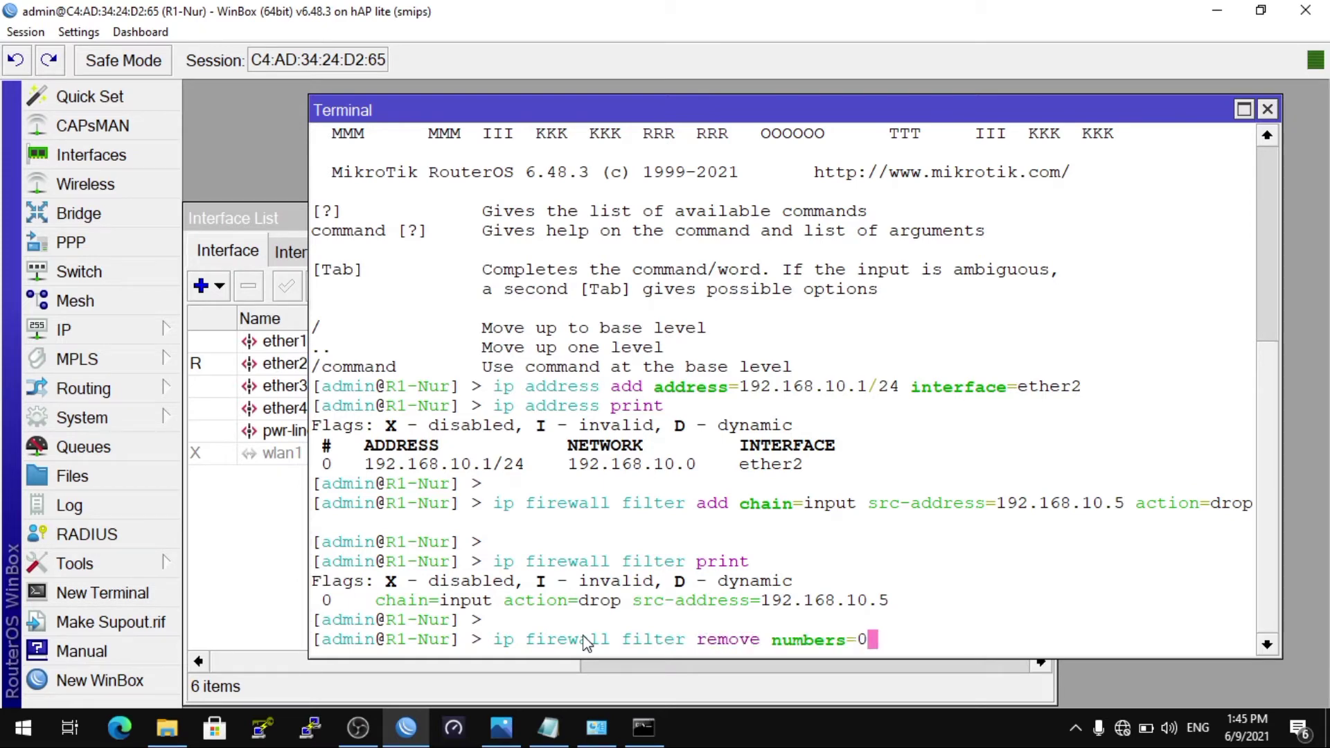
{"action": "key", "text": "Return"}
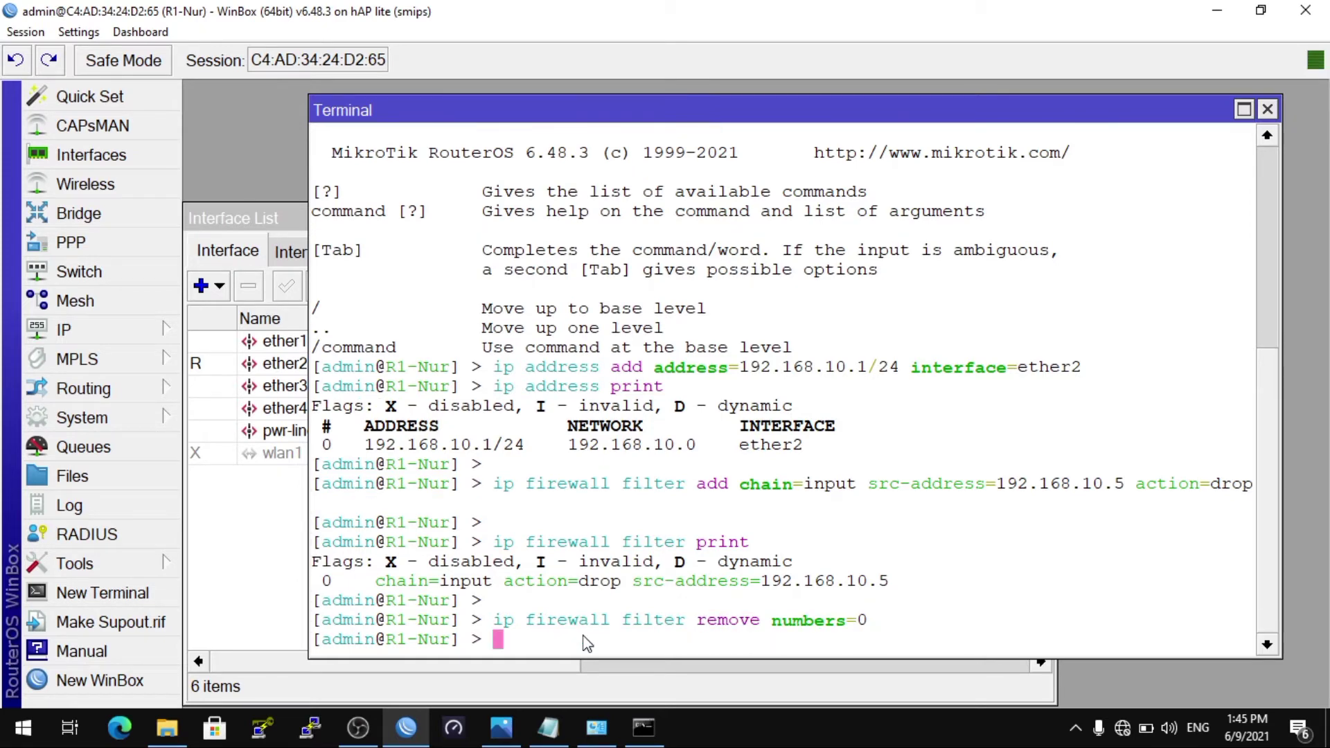
{"action": "key", "text": "Return"}
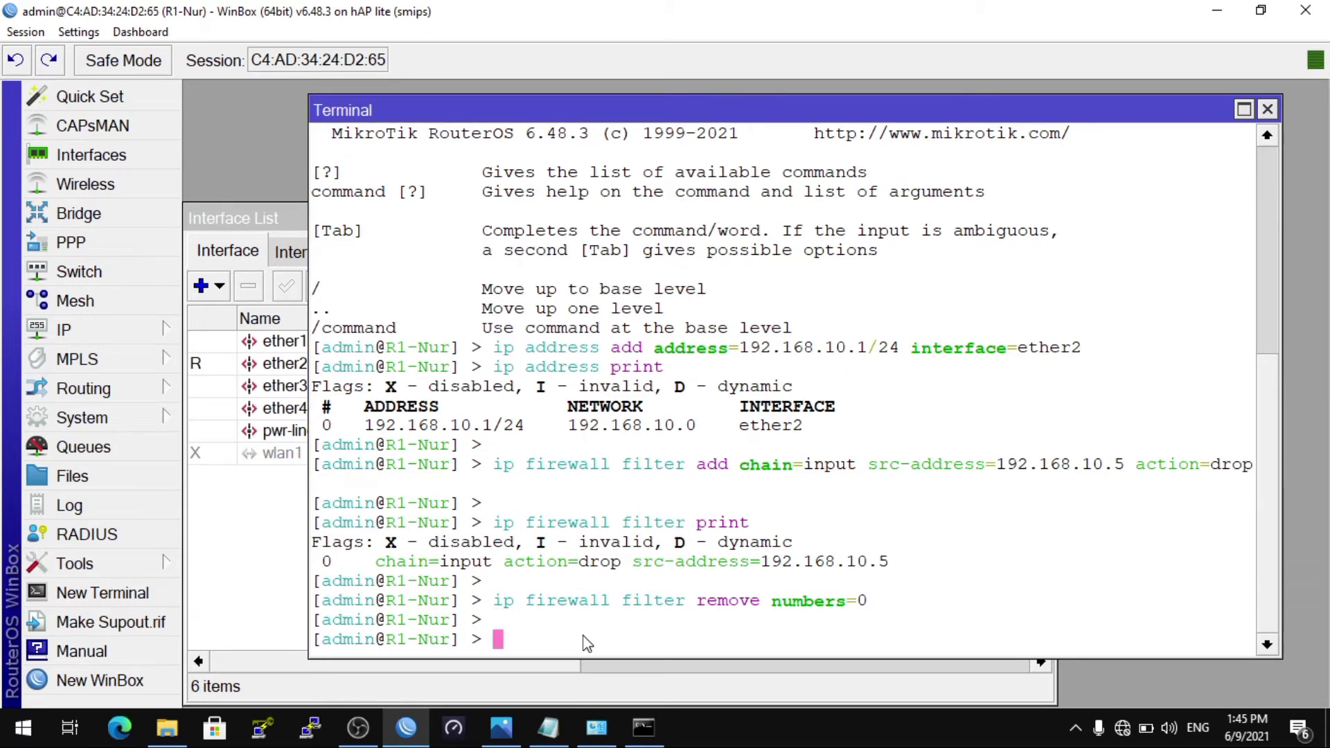
{"action": "key", "text": "Up"}
{"action": "key", "text": "Up"}
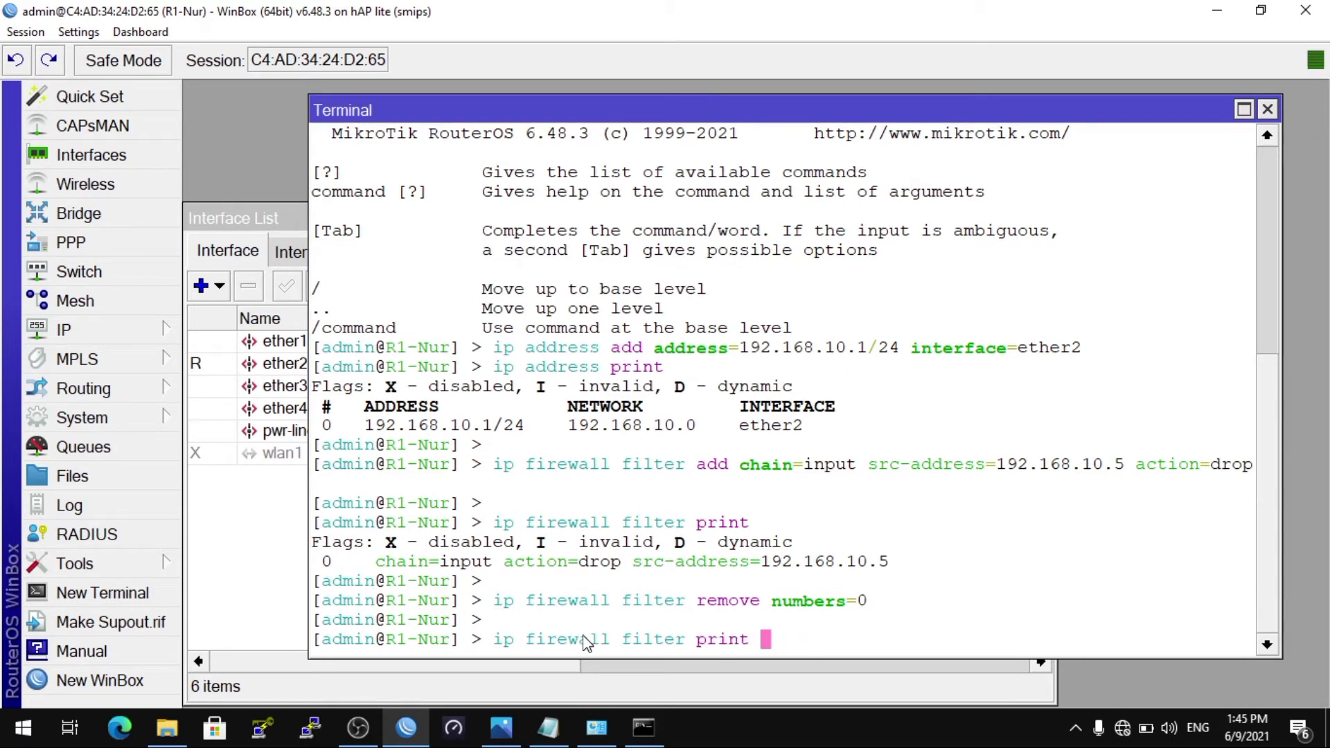
{"action": "key", "text": "Return"}
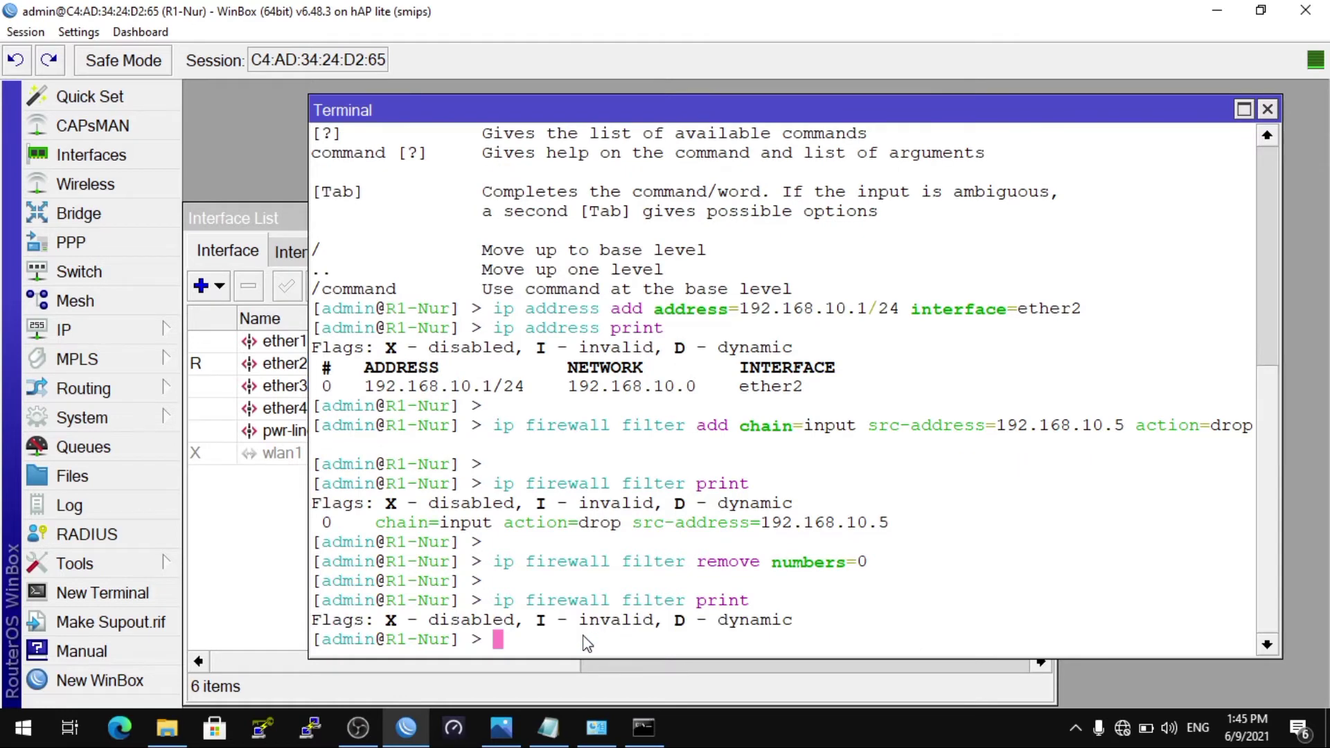
{"action": "key", "text": "Return"}
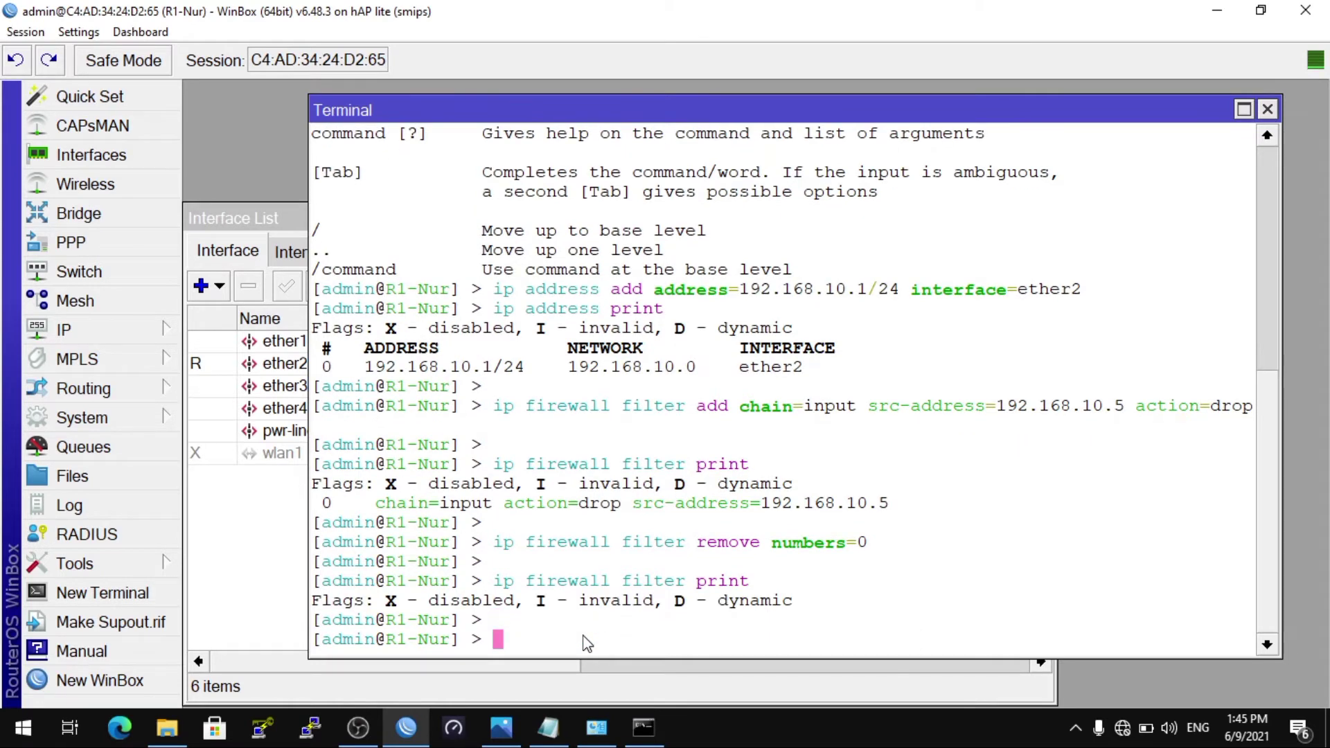
Step: Run 'ip firewall filter add chain=input src-address=192.168.10.5 protocol=icmp action=drop' in the WinBox terminal
{"action": "type", "text": "ip firewall "}
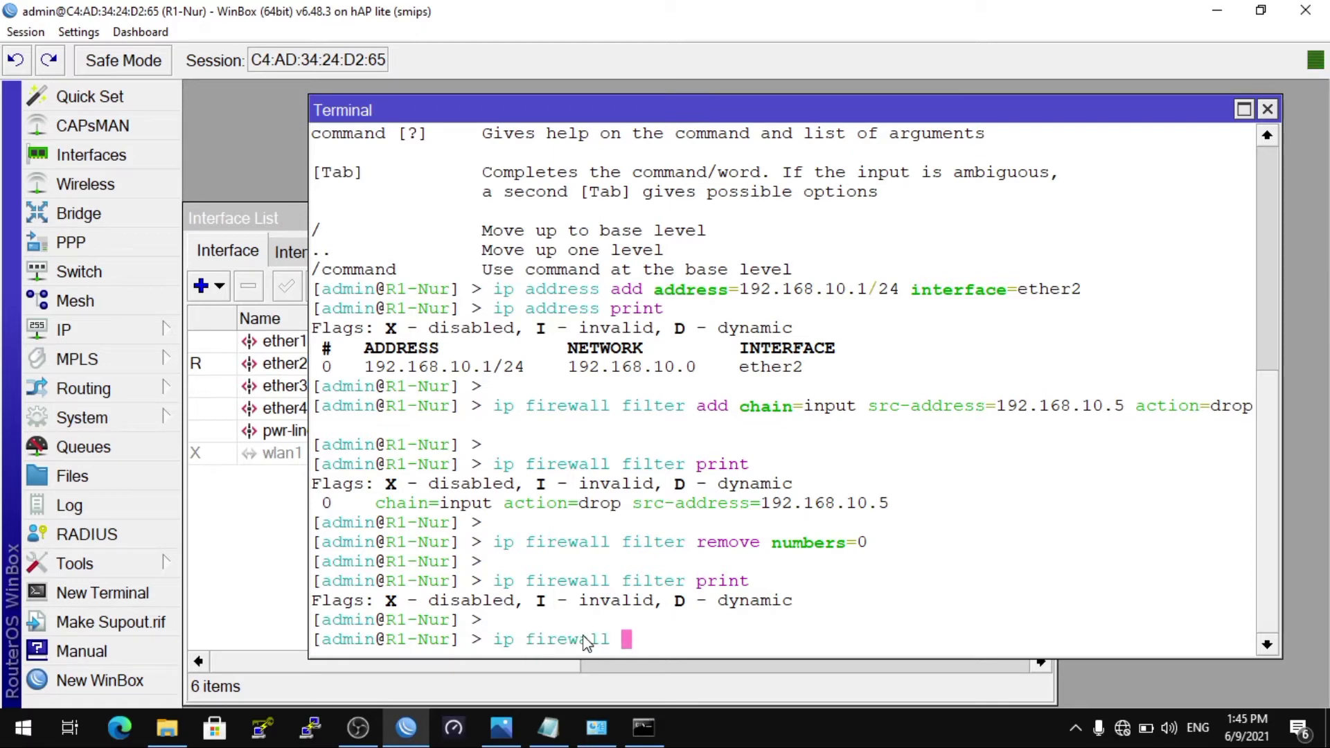
{"action": "type", "text": "filter add chain="}
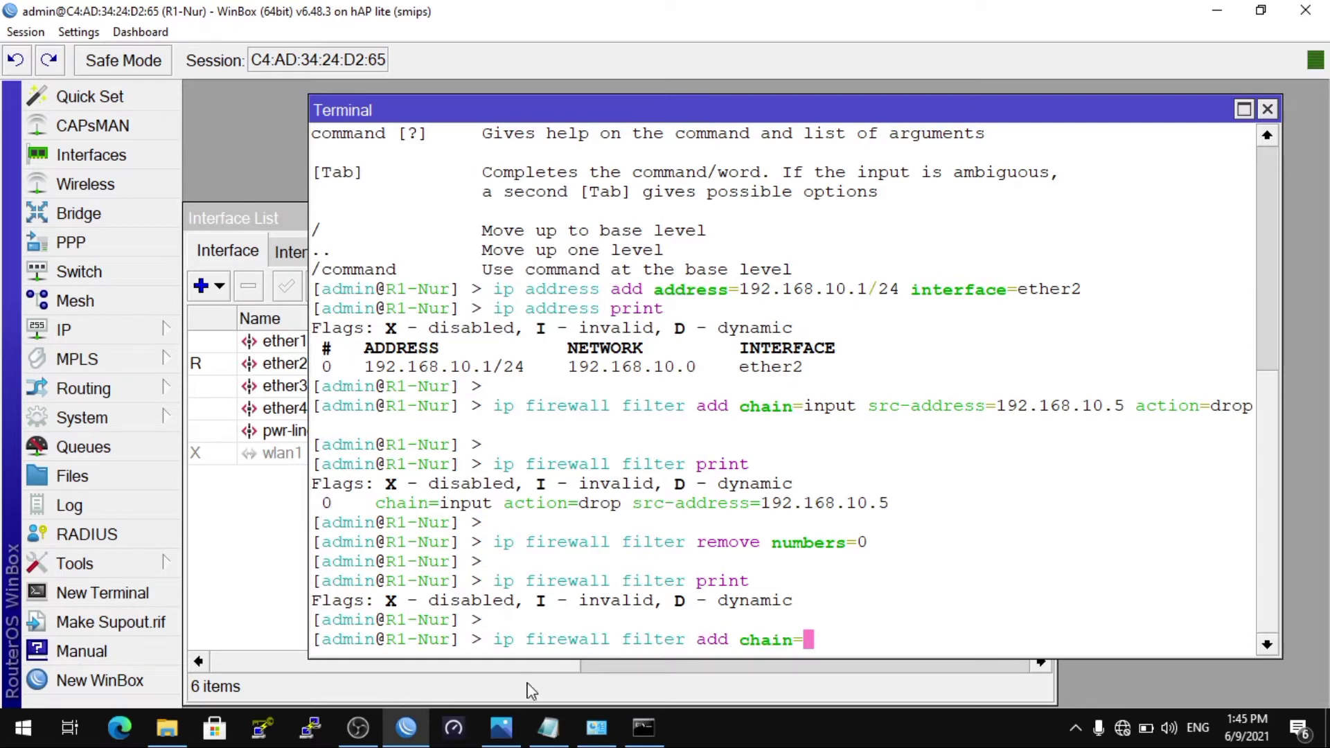
{"action": "left_click", "coordinate": [548, 736]}
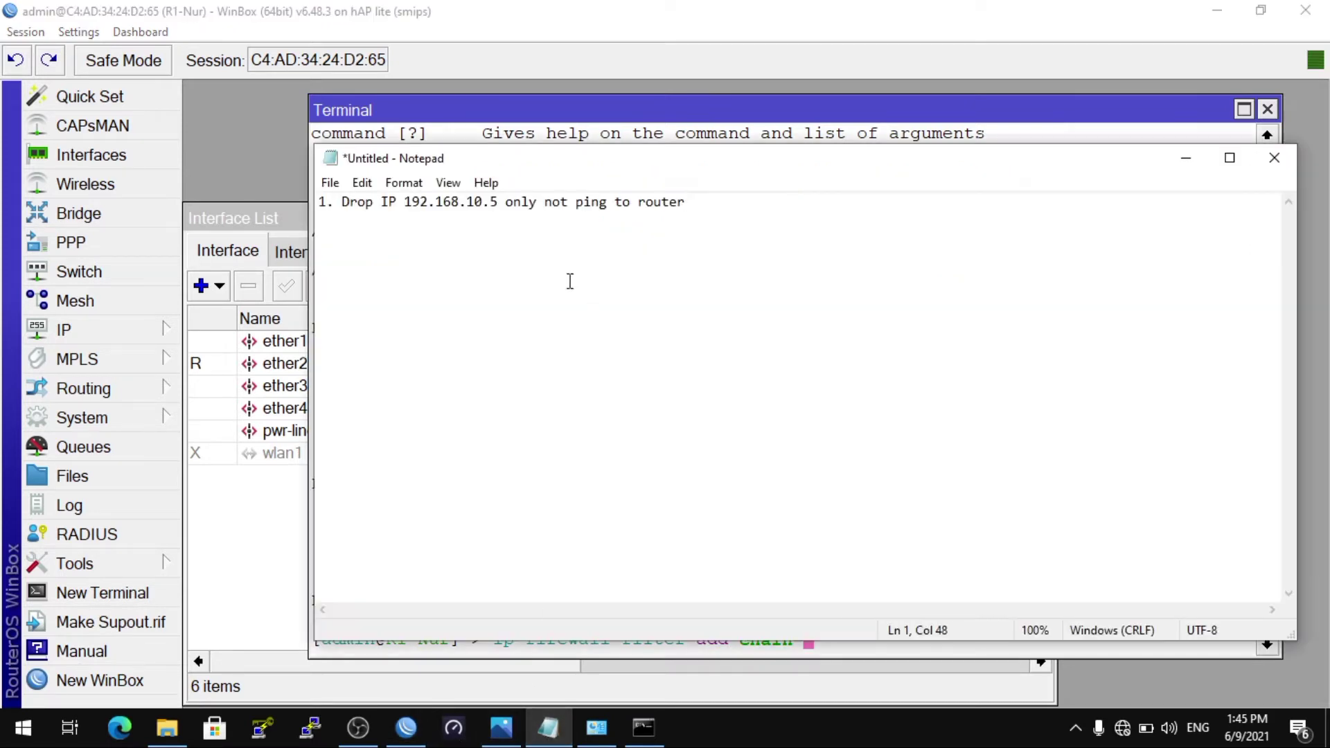
{"action": "left_click", "coordinate": [682, 104]}
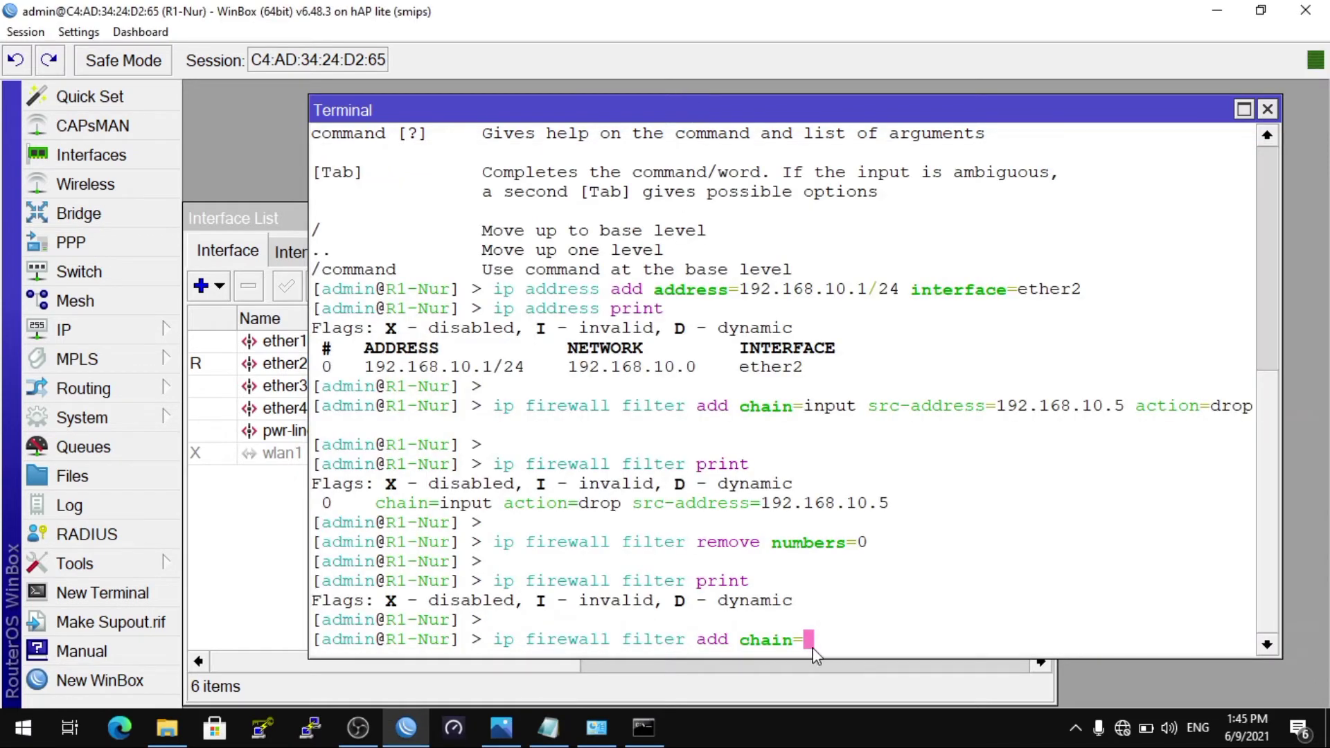
{"action": "type", "text": "input src-address"}
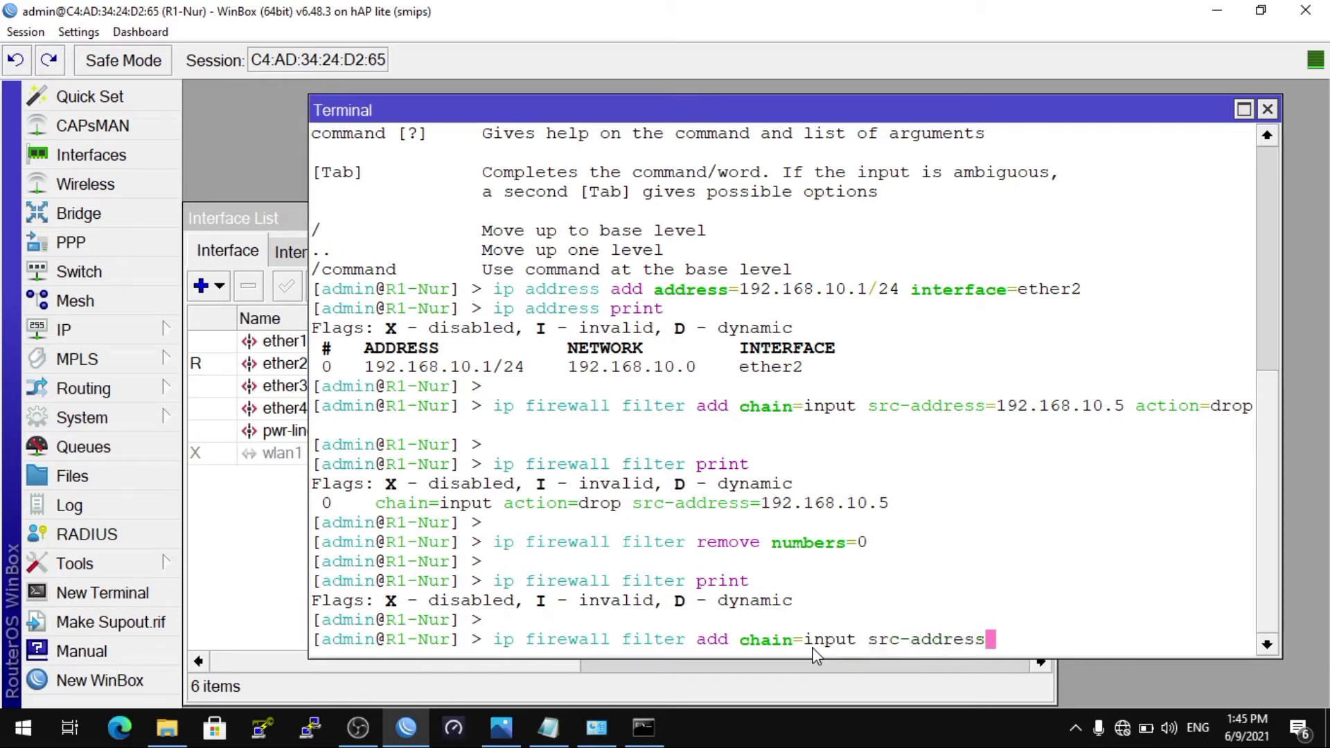
{"action": "type", "text": "=192"}
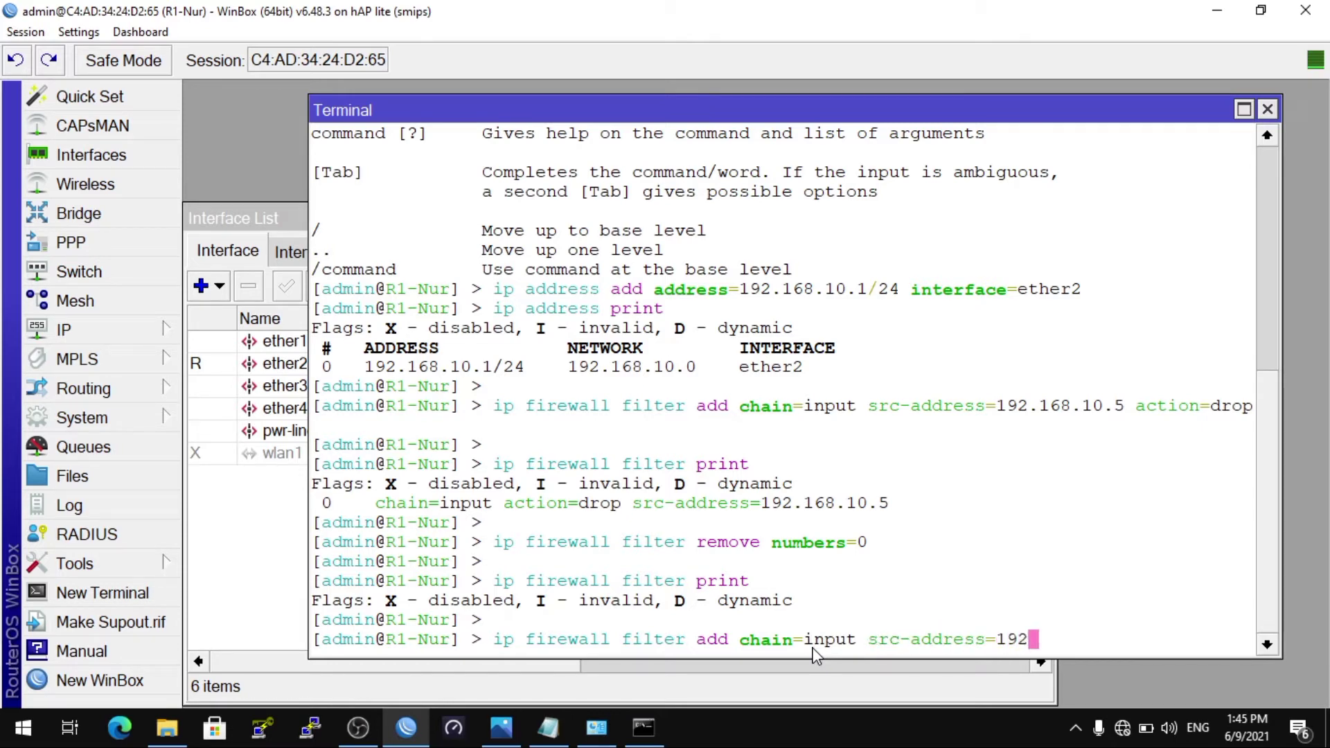
{"action": "type", "text": ".168.10.5"}
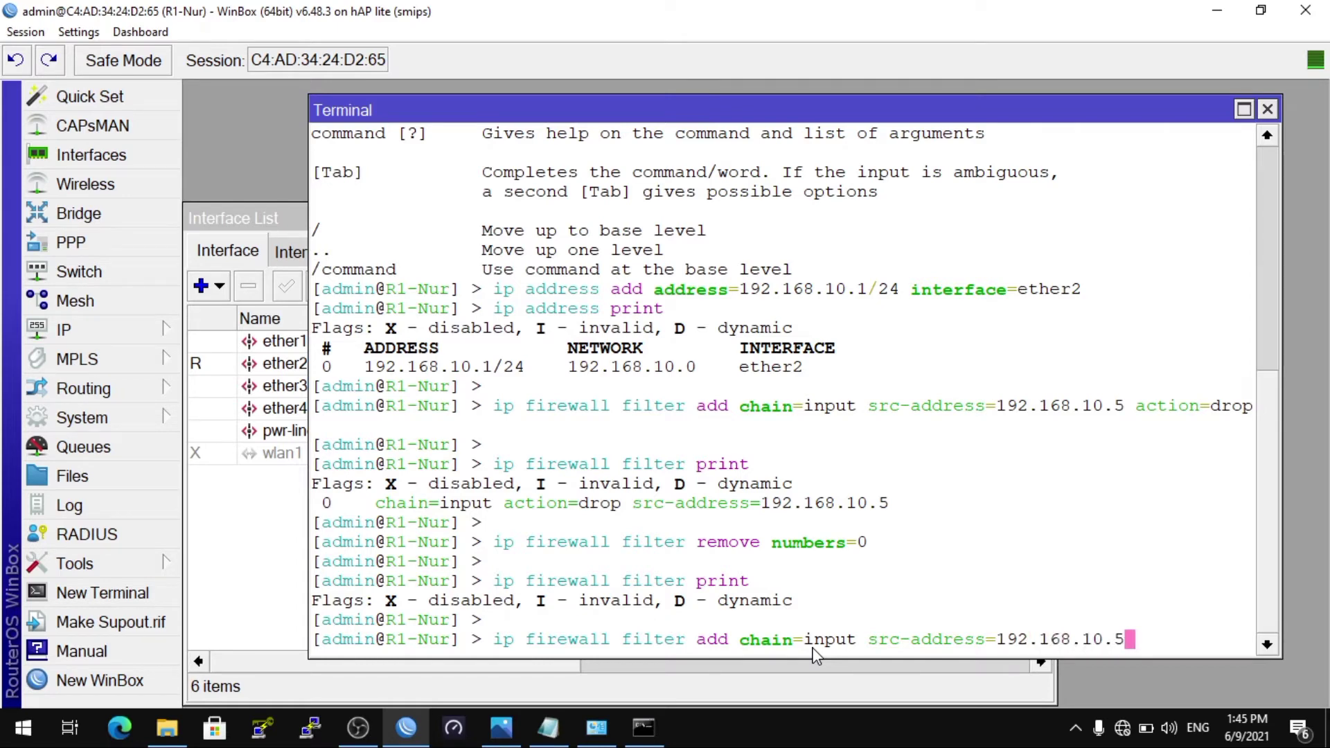
{"action": "type", "text": " protocol="}
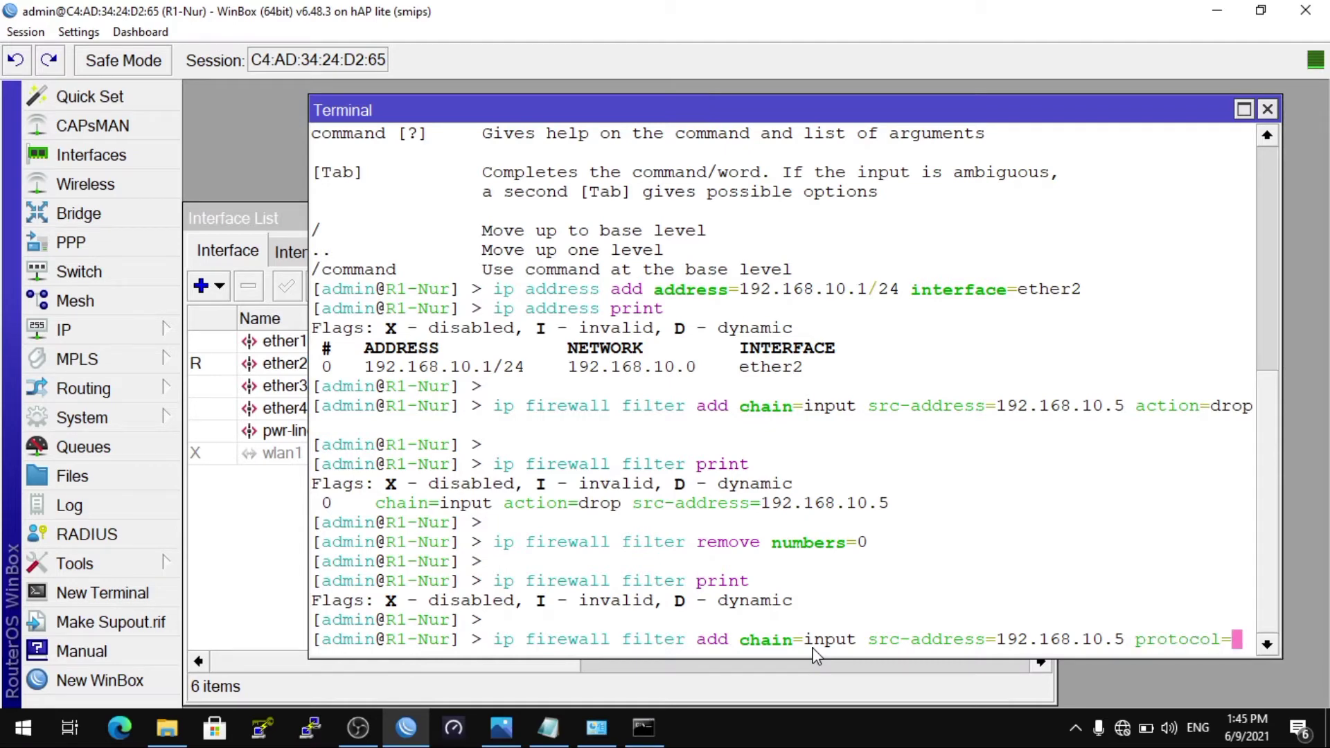
{"action": "type", "text": "icmp"}
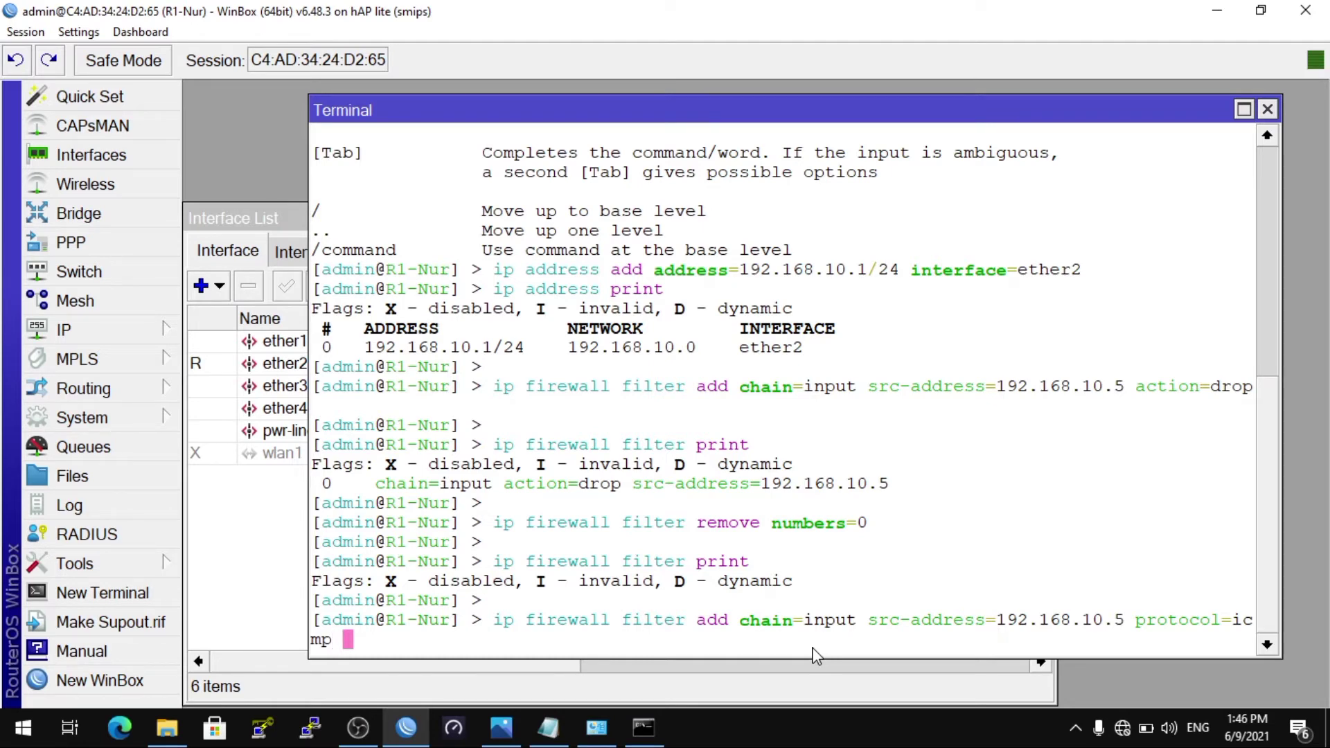
{"action": "type", "text": " action="}
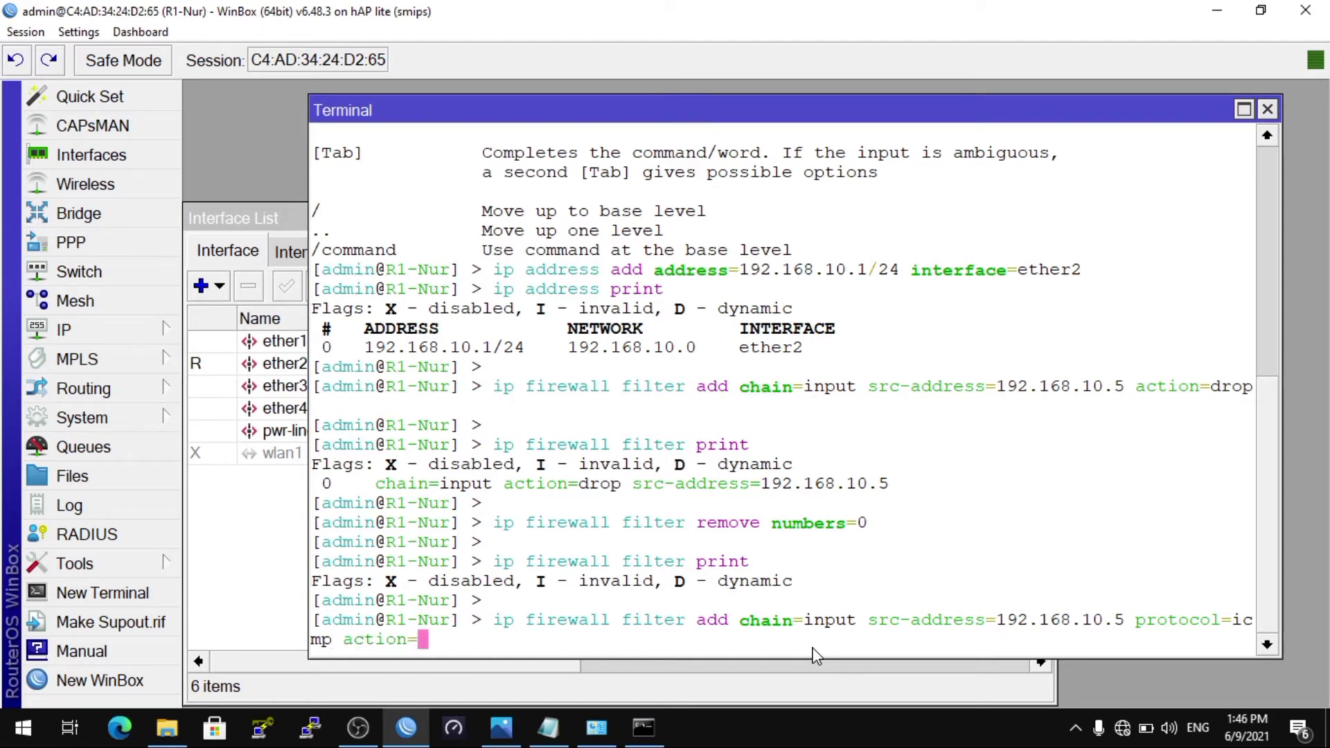
{"action": "type", "text": "drop"}
{"action": "key", "text": "Return"}
Step: Check that the Ethernet adapter's IPv4 settings still show the static address 192.168.10.5
{"action": "left_click", "coordinate": [645, 731]}
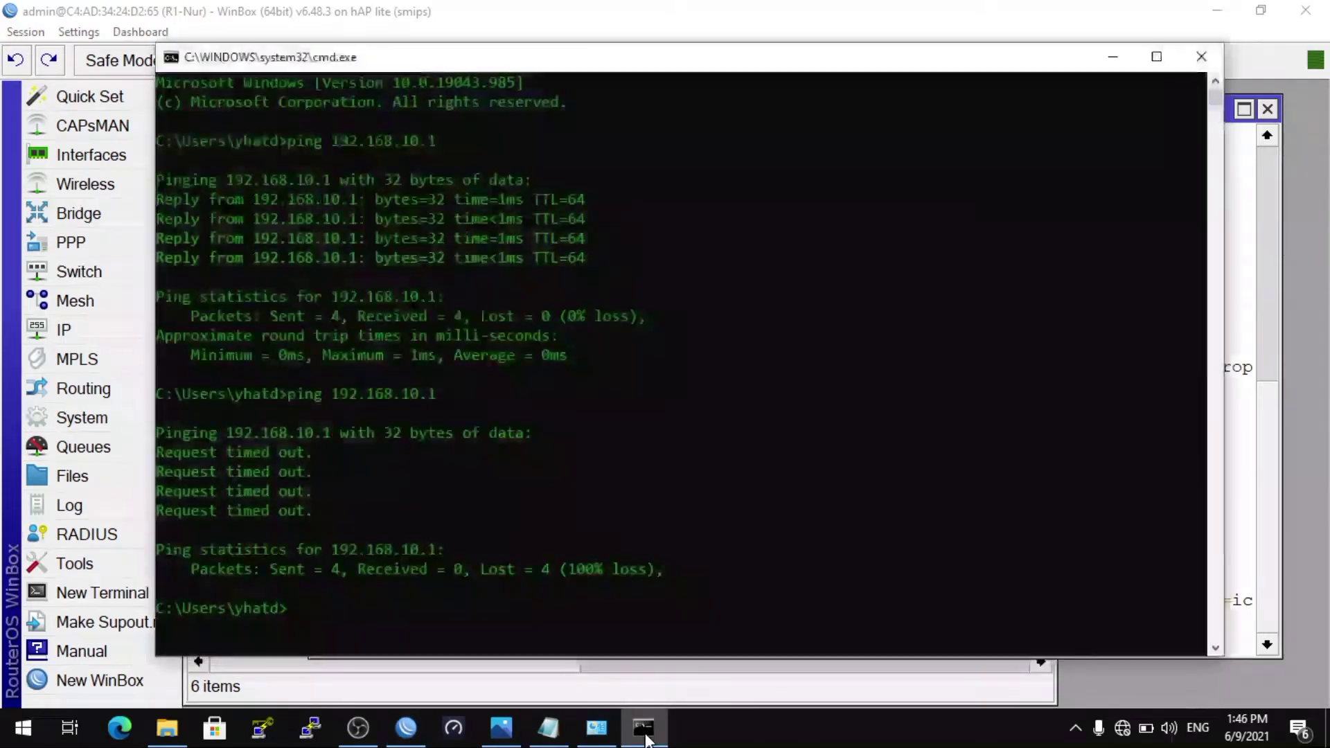
{"action": "mouse_move", "coordinate": [613, 738]}
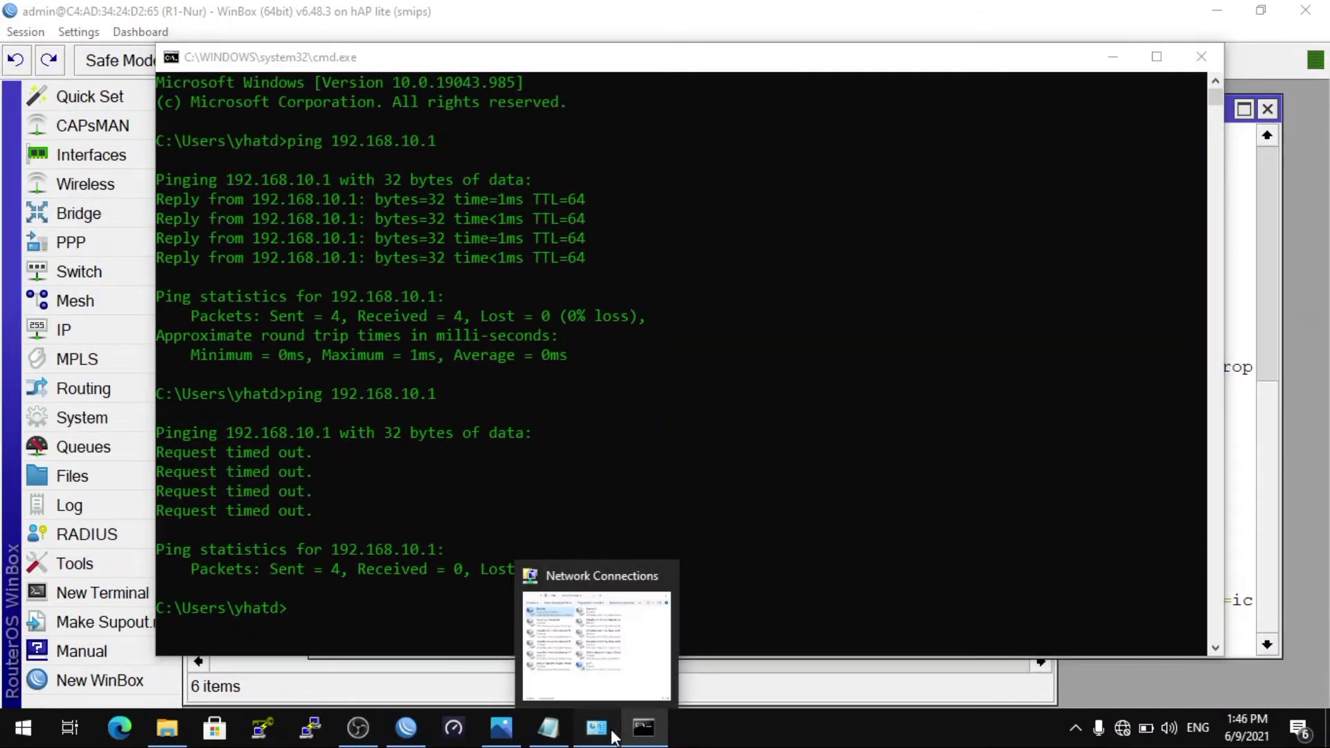
{"action": "left_click", "coordinate": [596, 648]}
{"action": "right_click", "coordinate": [469, 182]}
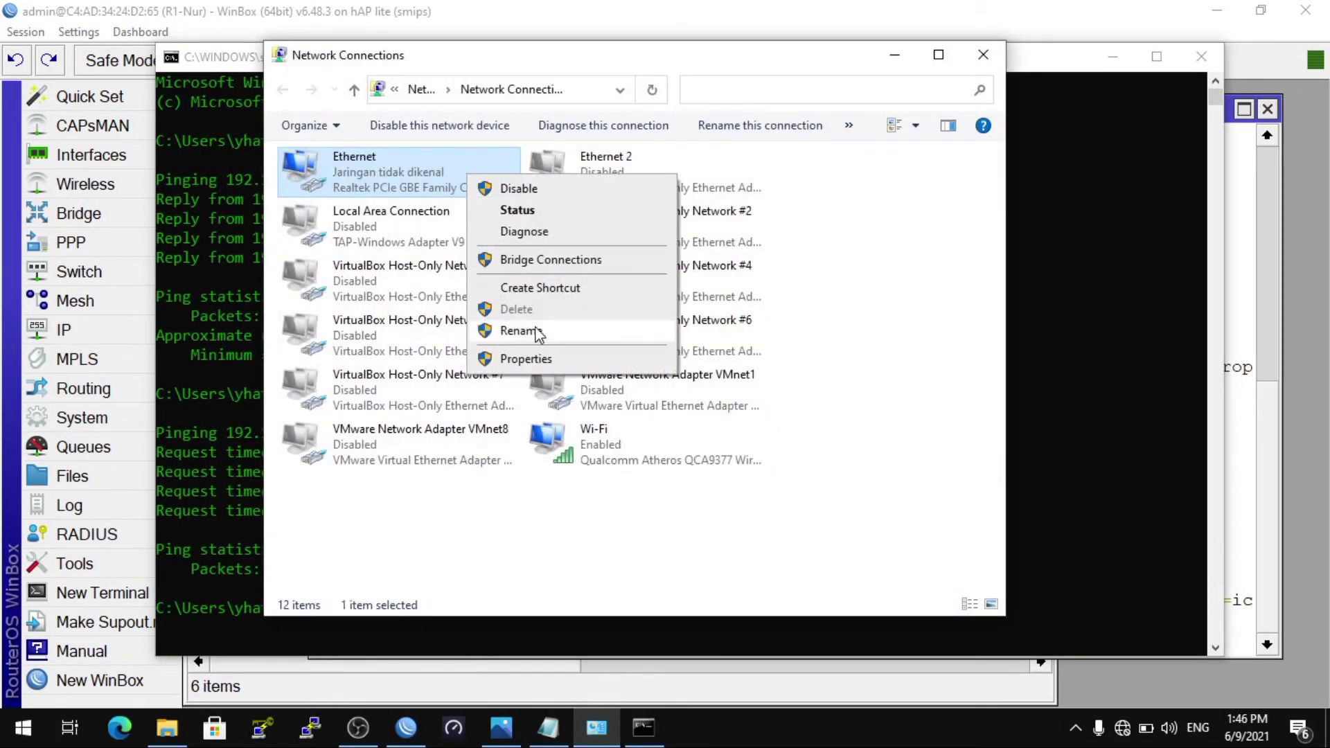
{"action": "left_click", "coordinate": [539, 363]}
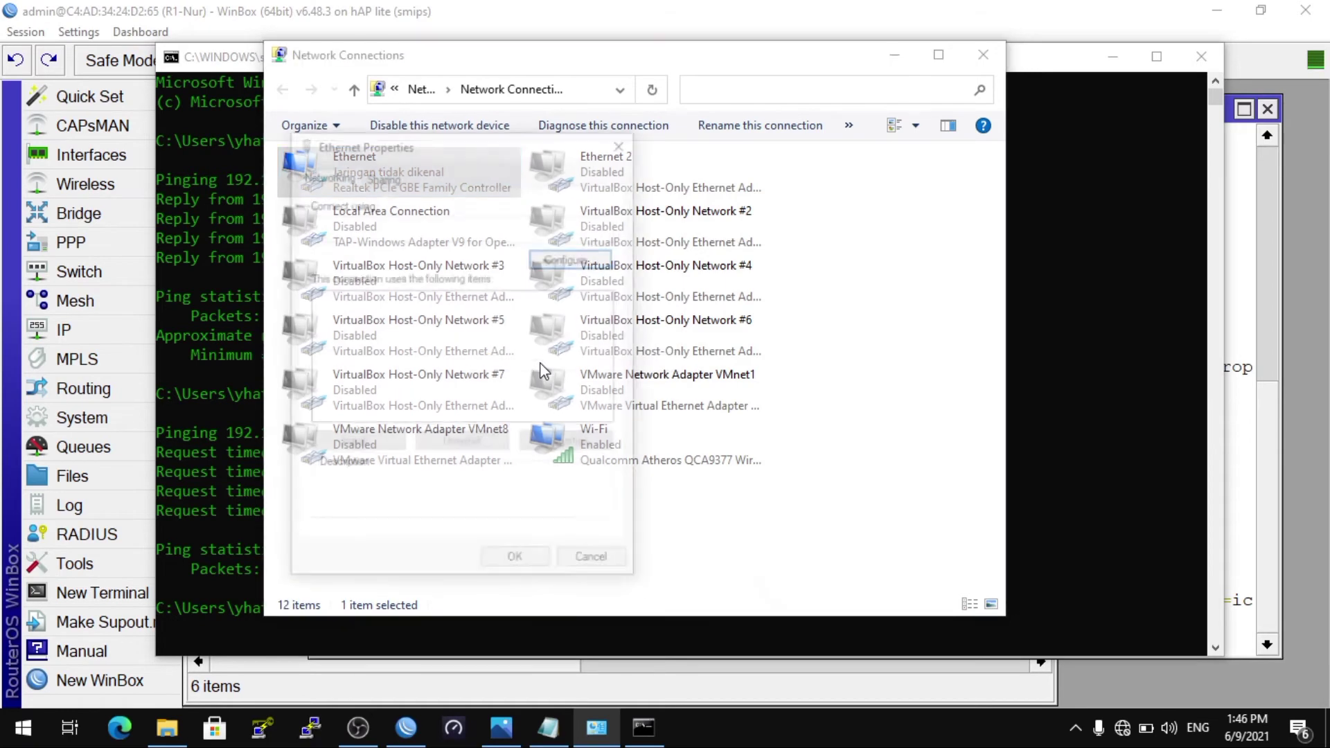
{"action": "left_click", "coordinate": [608, 399]}
{"action": "left_click", "coordinate": [609, 399]}
{"action": "left_click", "coordinate": [609, 400]}
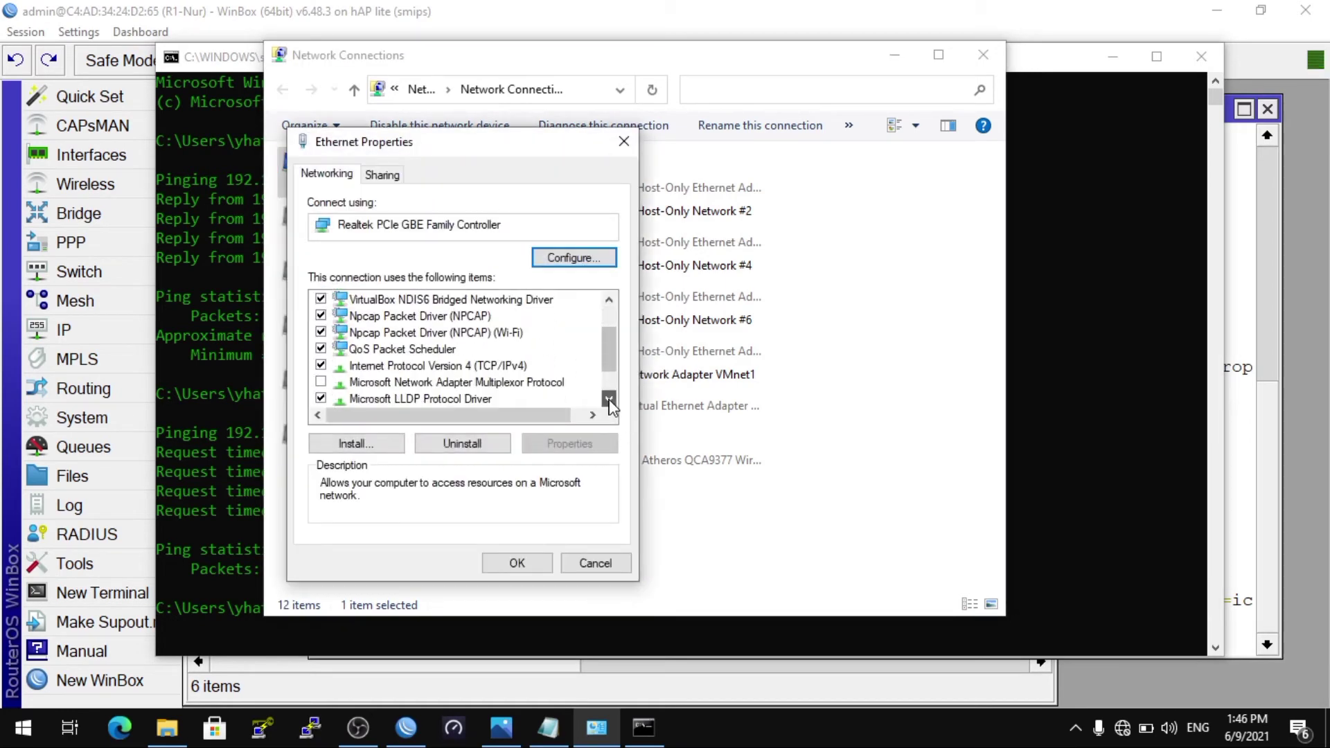
{"action": "double_click", "coordinate": [523, 367]}
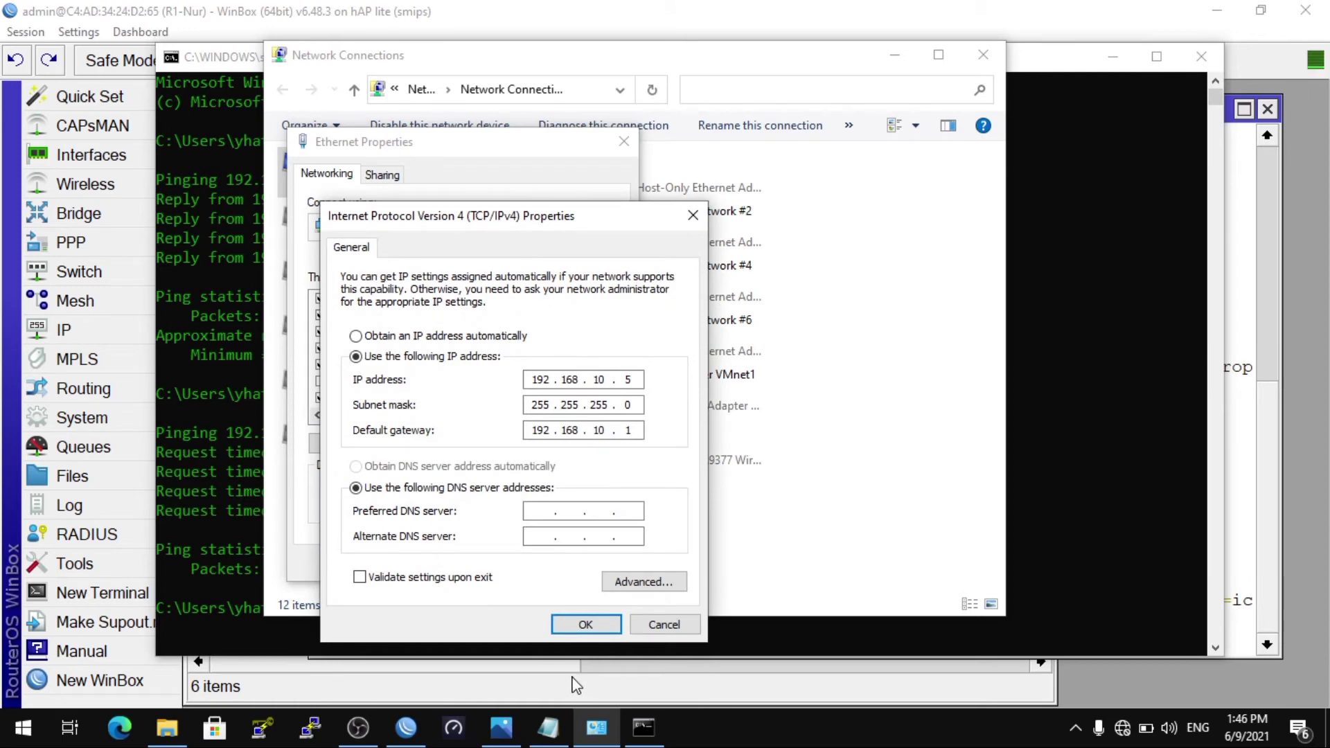
{"action": "left_click", "coordinate": [567, 625]}
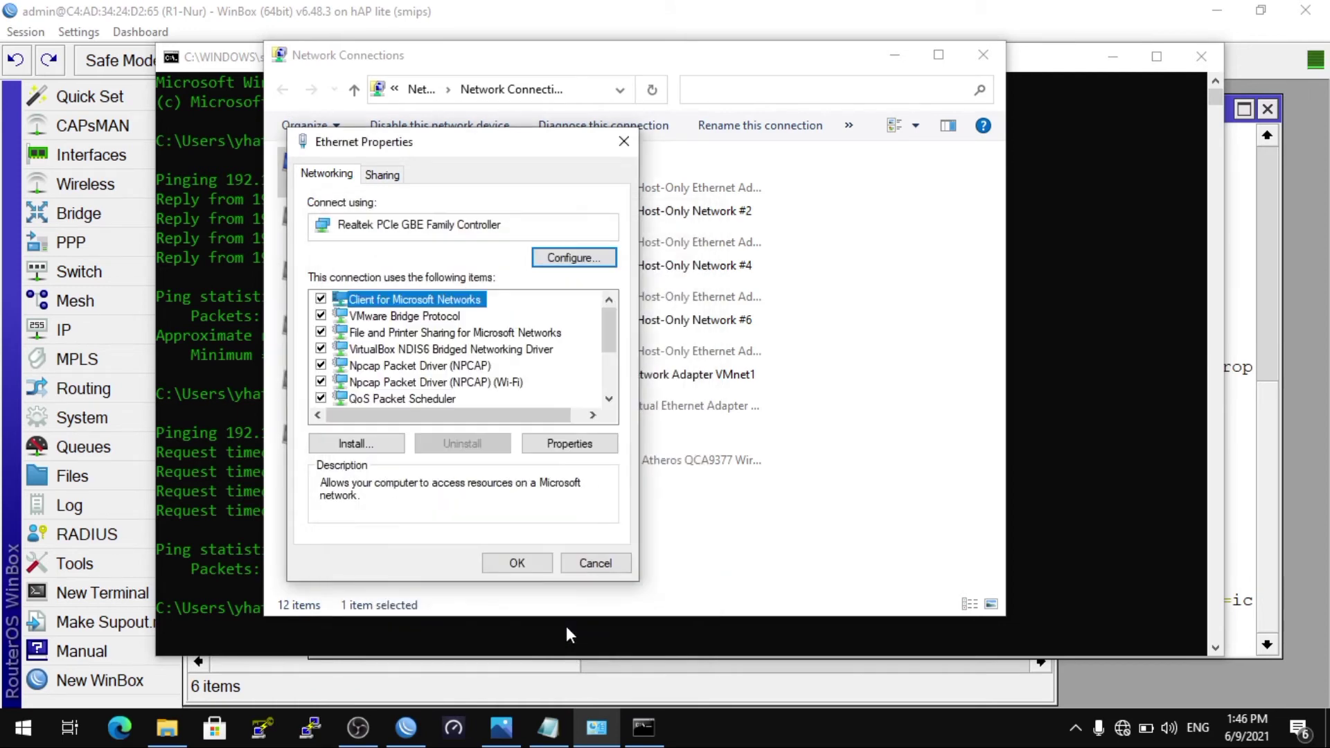
Step: Rerun the ping to 192.168.10.1 in Command Prompt, which now times out
{"action": "left_click", "coordinate": [538, 625]}
{"action": "key", "text": "Up"}
{"action": "key", "text": "Return"}
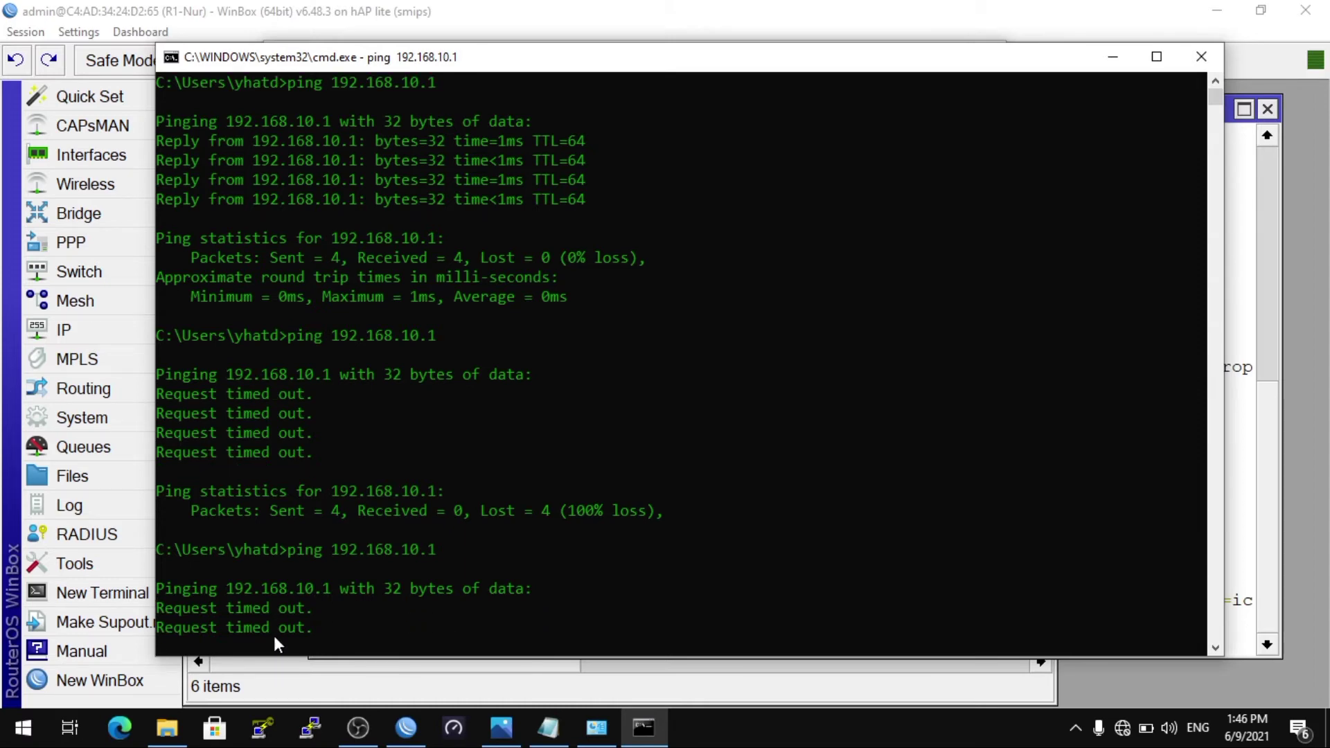
Step: Open a PuTTY SSH session to the router at 192.168.10.1
{"action": "left_click", "coordinate": [319, 726]}
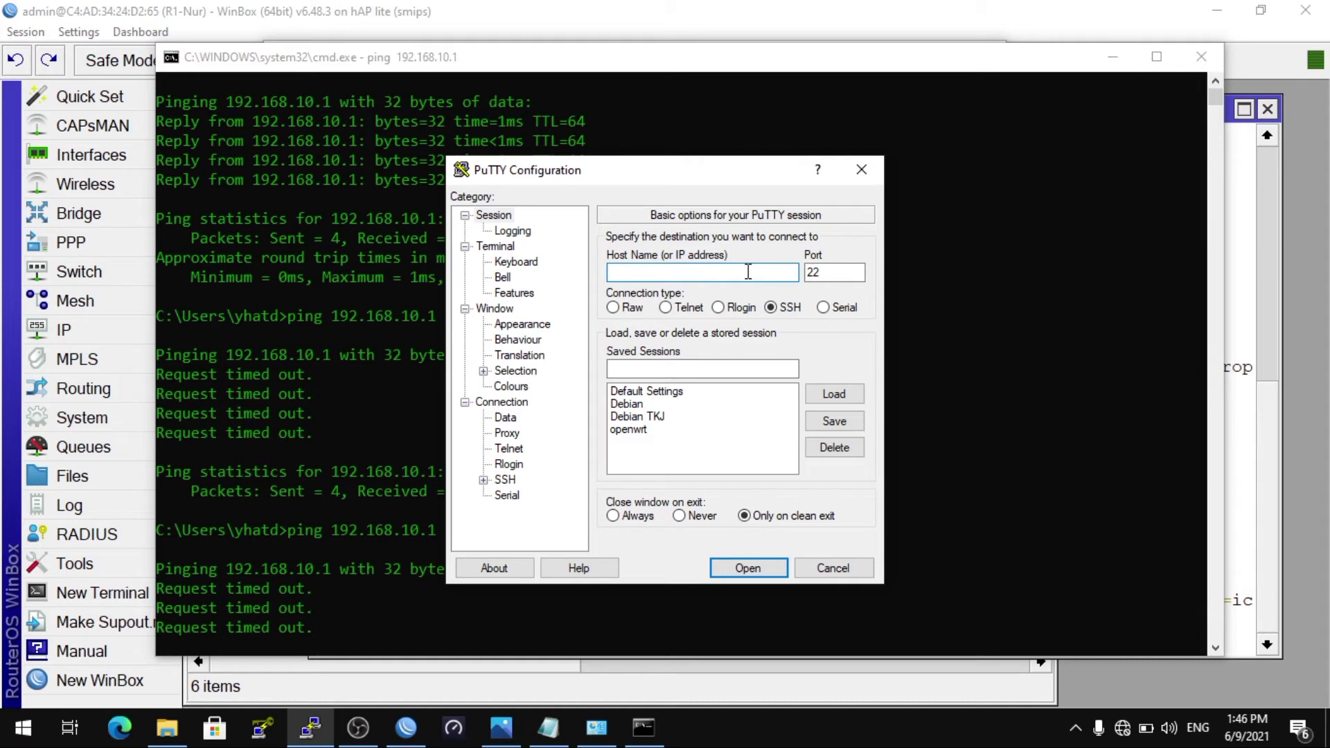
{"action": "type", "text": "192"}
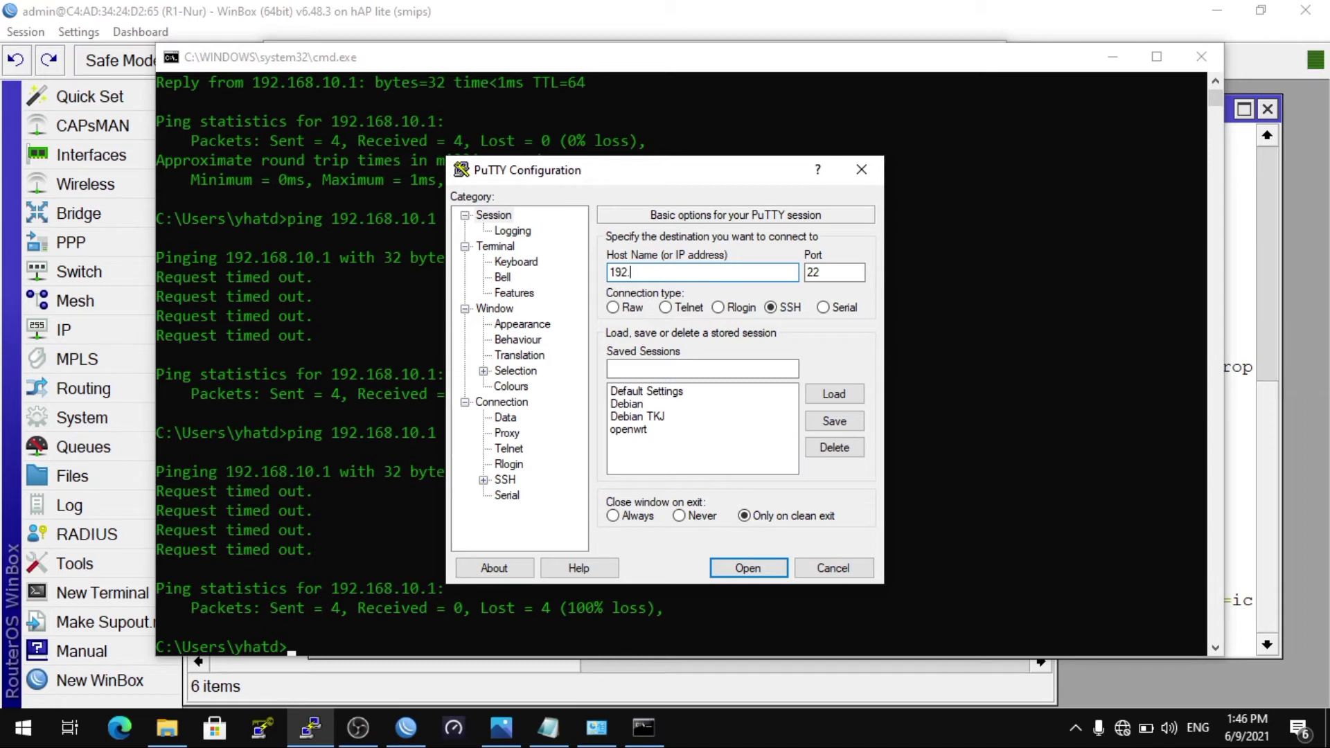
{"action": "type", "text": ".168.10.1"}
{"action": "left_click", "coordinate": [754, 572]}
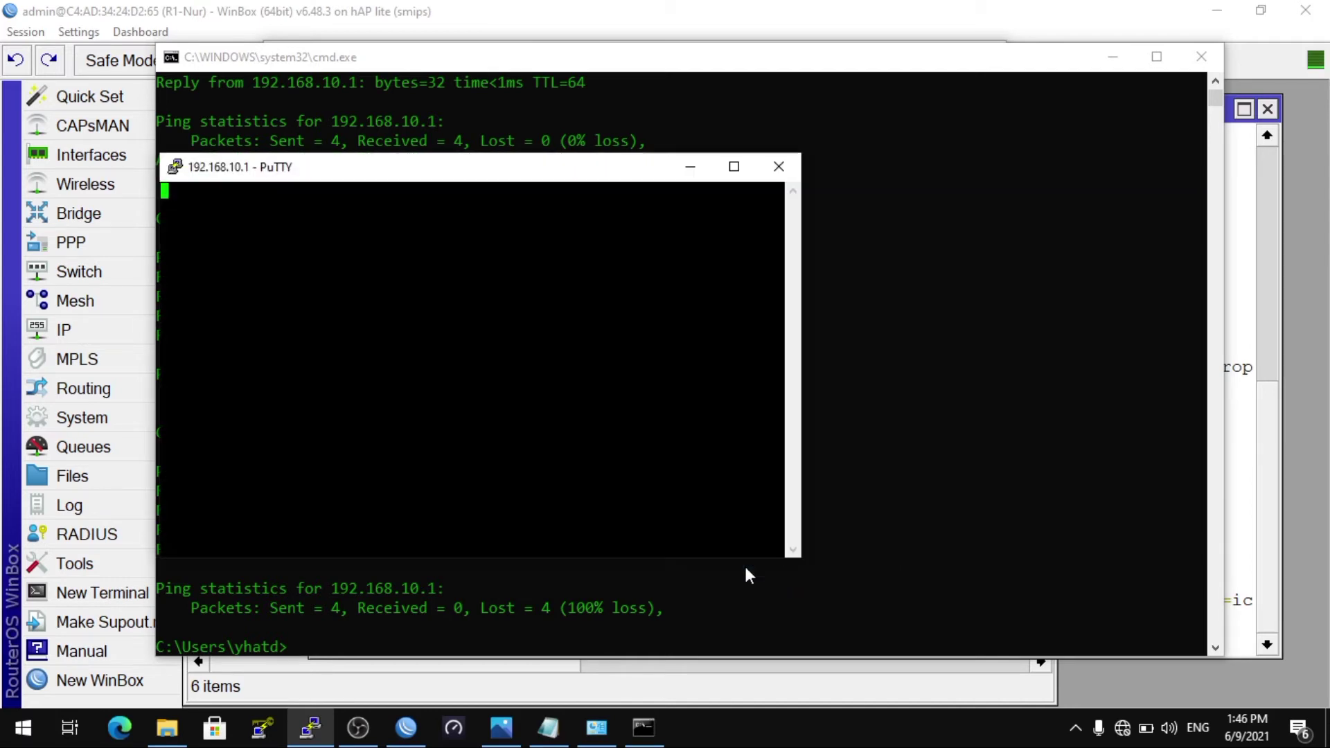
{"action": "left_click_drag", "start_coordinate": [475, 178], "coordinate": [707, 169]}
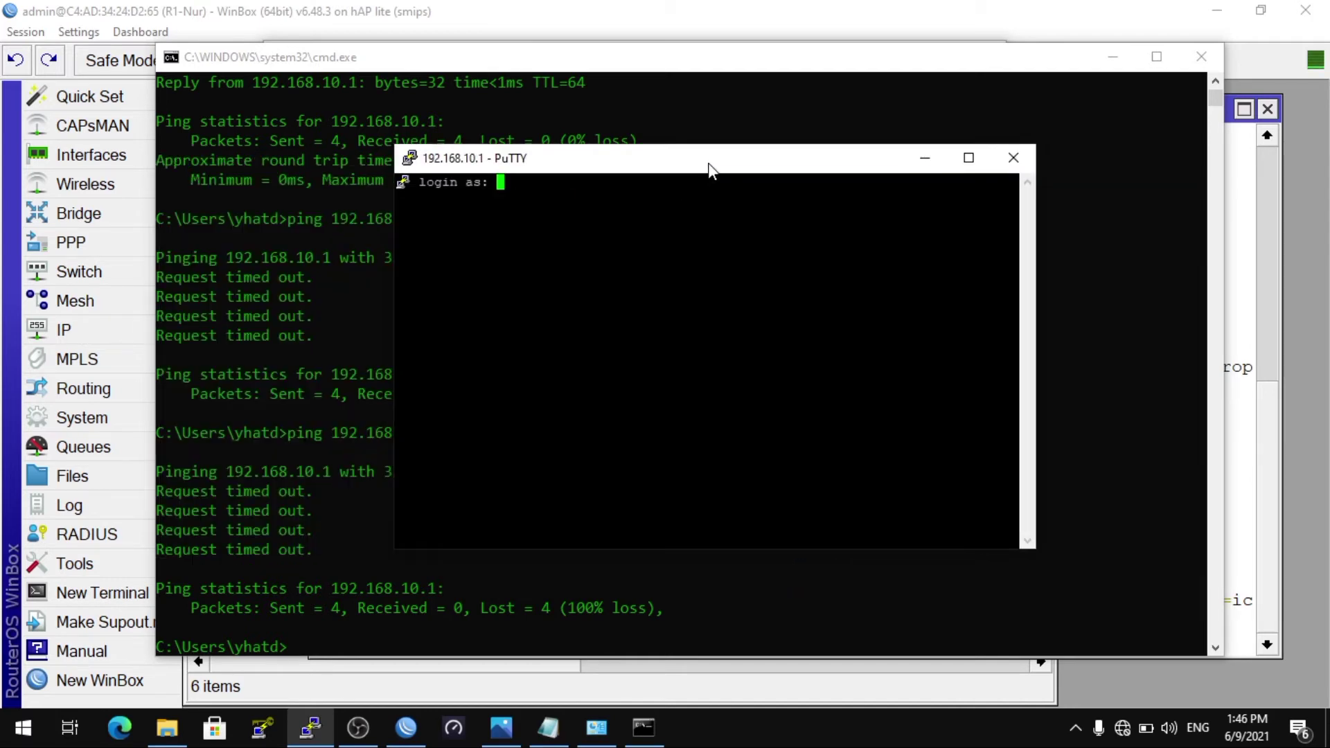
{"action": "left_click", "coordinate": [1096, 66]}
{"action": "left_click", "coordinate": [1097, 66]}
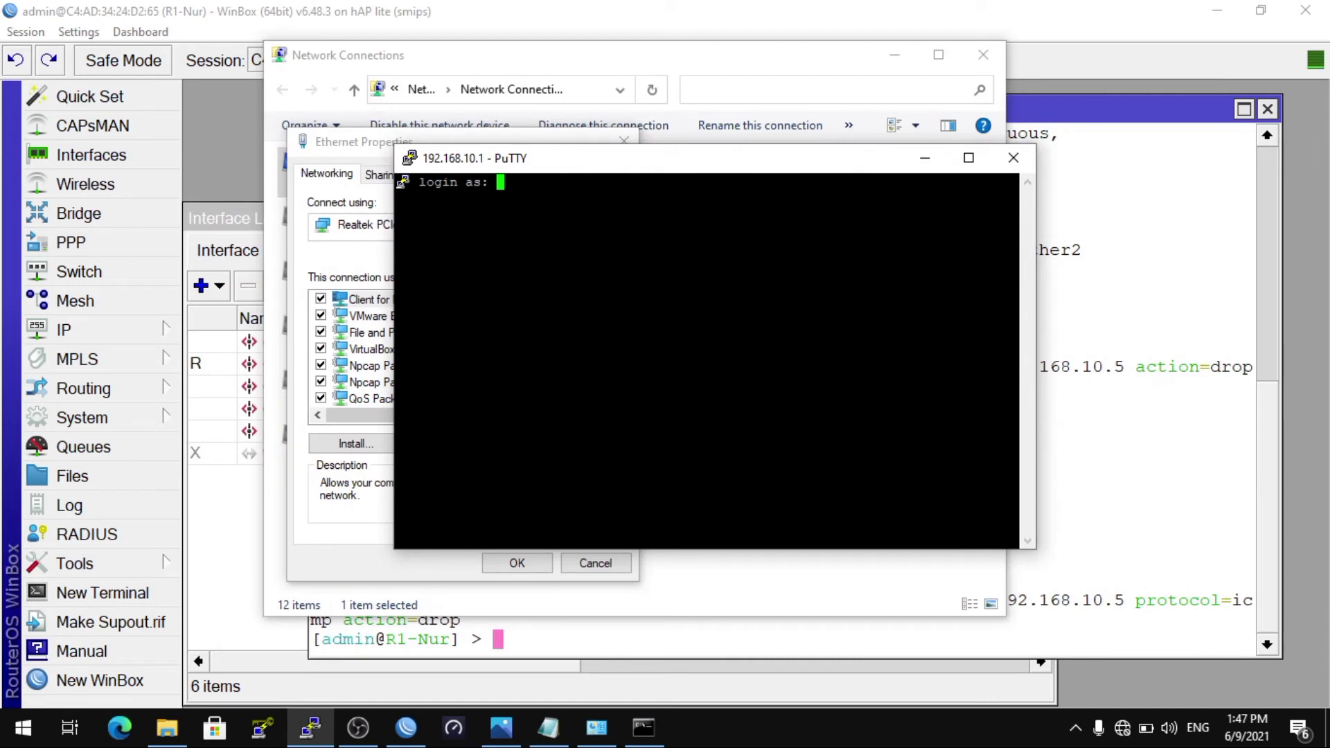
Step: Log in as admin and run 'ip firewall filter print', showing the single ICMP drop rule
{"action": "type", "text": "admi"}
{"action": "type", "text": "n"}
{"action": "key", "text": "Return"}
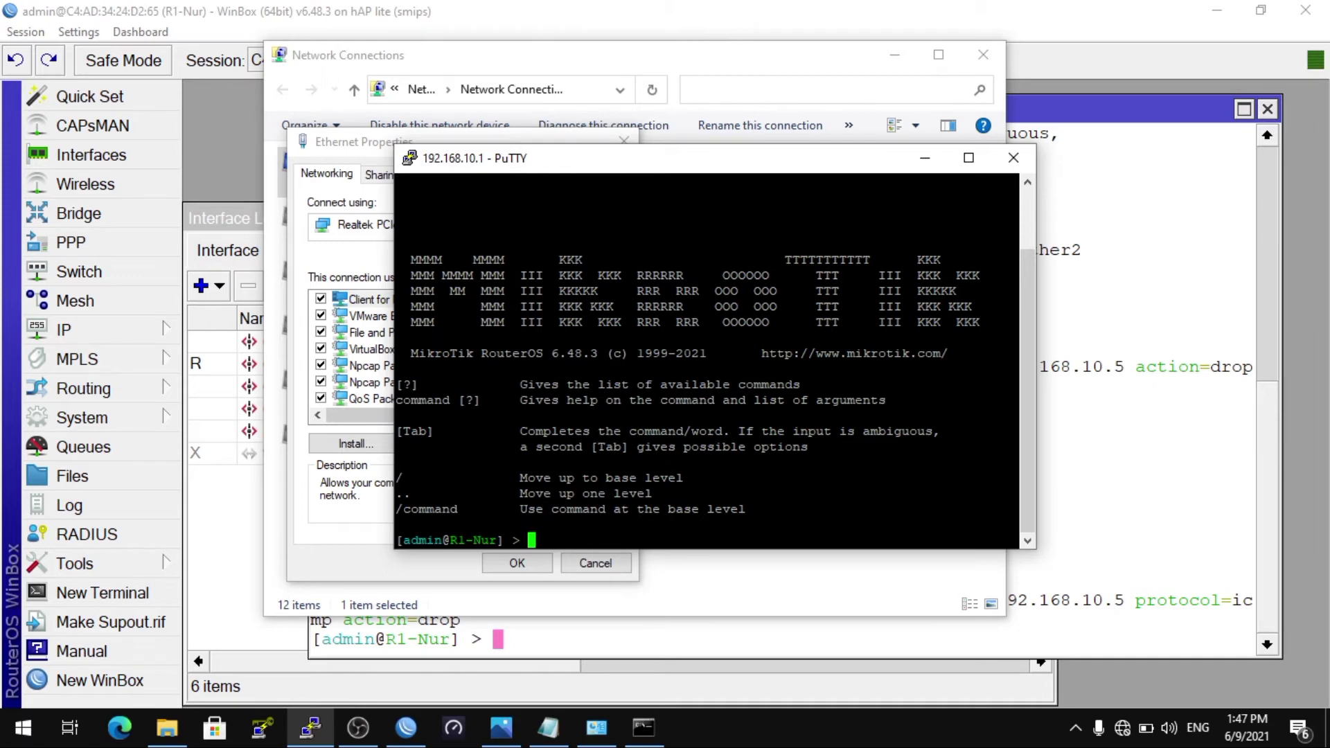
{"action": "type", "text": "ip firewall filter print"}
{"action": "key", "text": "Return"}
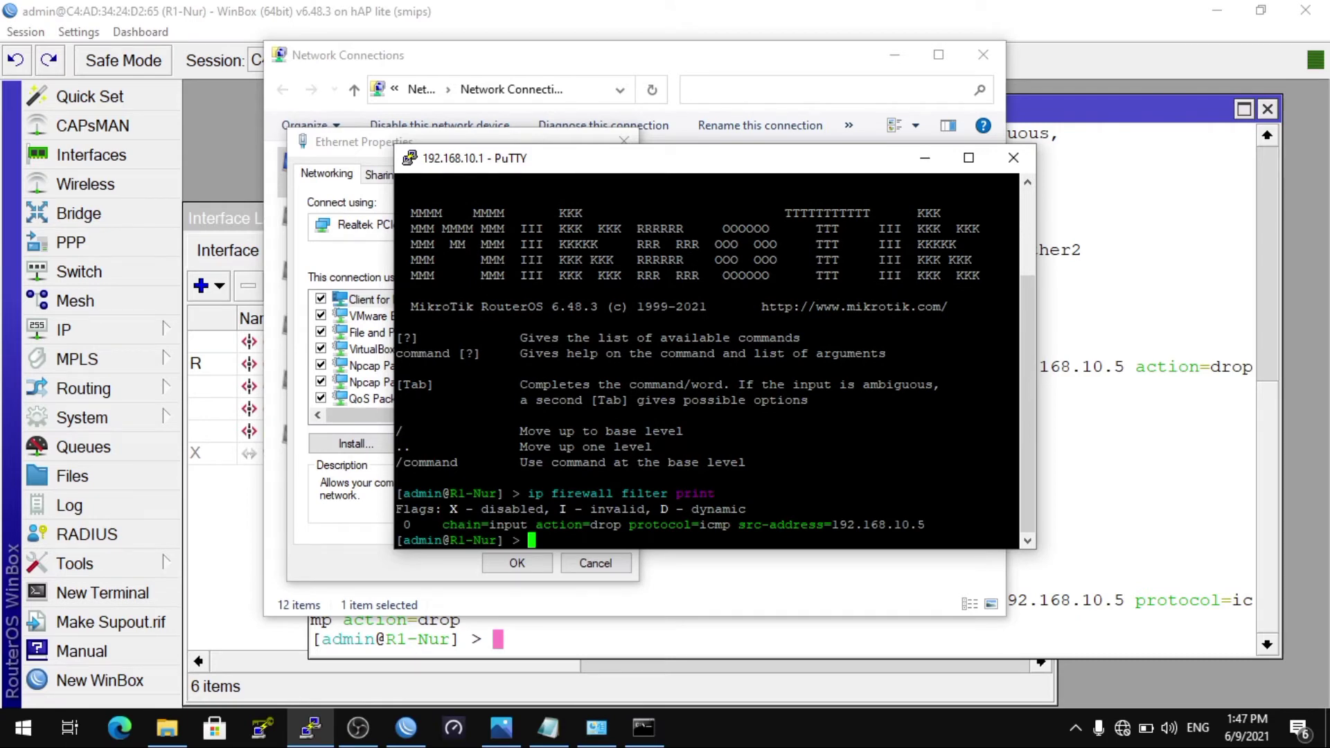
{"action": "left_click_drag", "start_coordinate": [447, 525], "coordinate": [903, 533]}
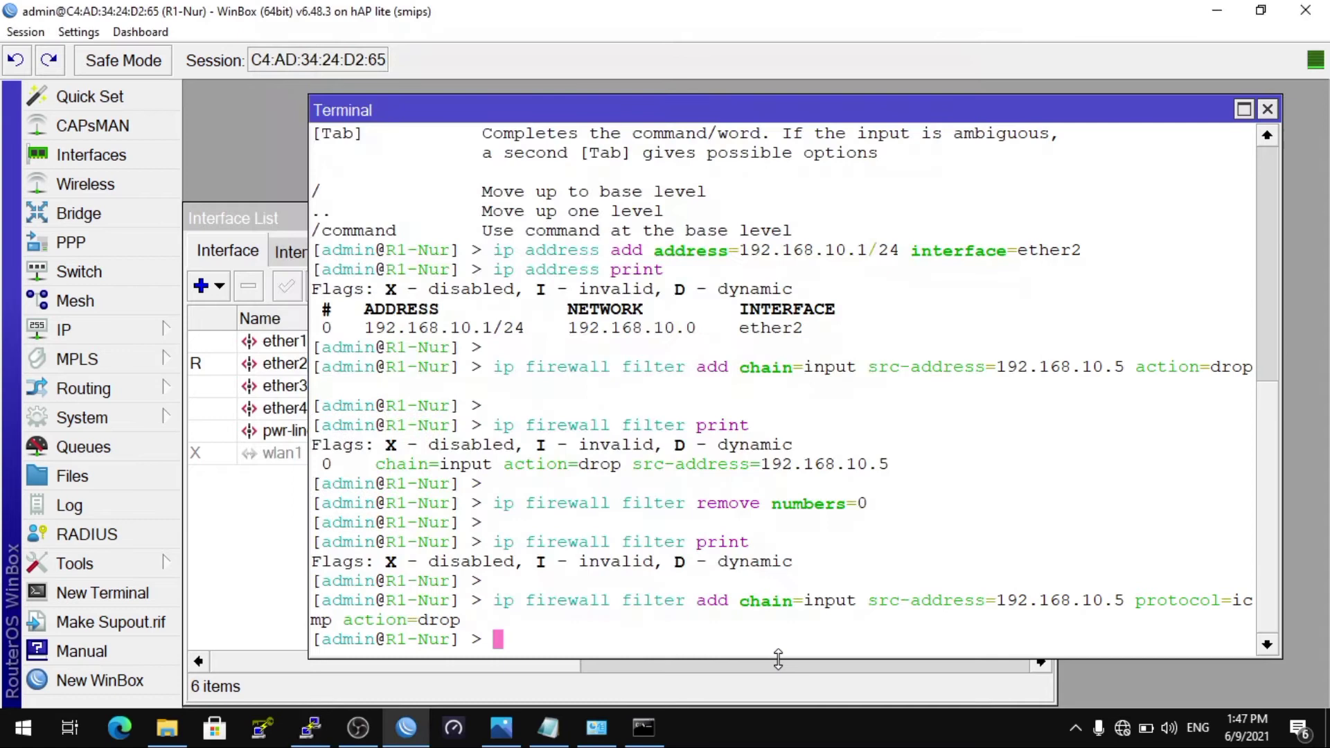
{"action": "left_click", "coordinate": [630, 701]}
Step: Add the note line '2. Allow IP 192.168.10.10 drop all IP.' in Notepad
{"action": "left_click", "coordinate": [548, 728]}
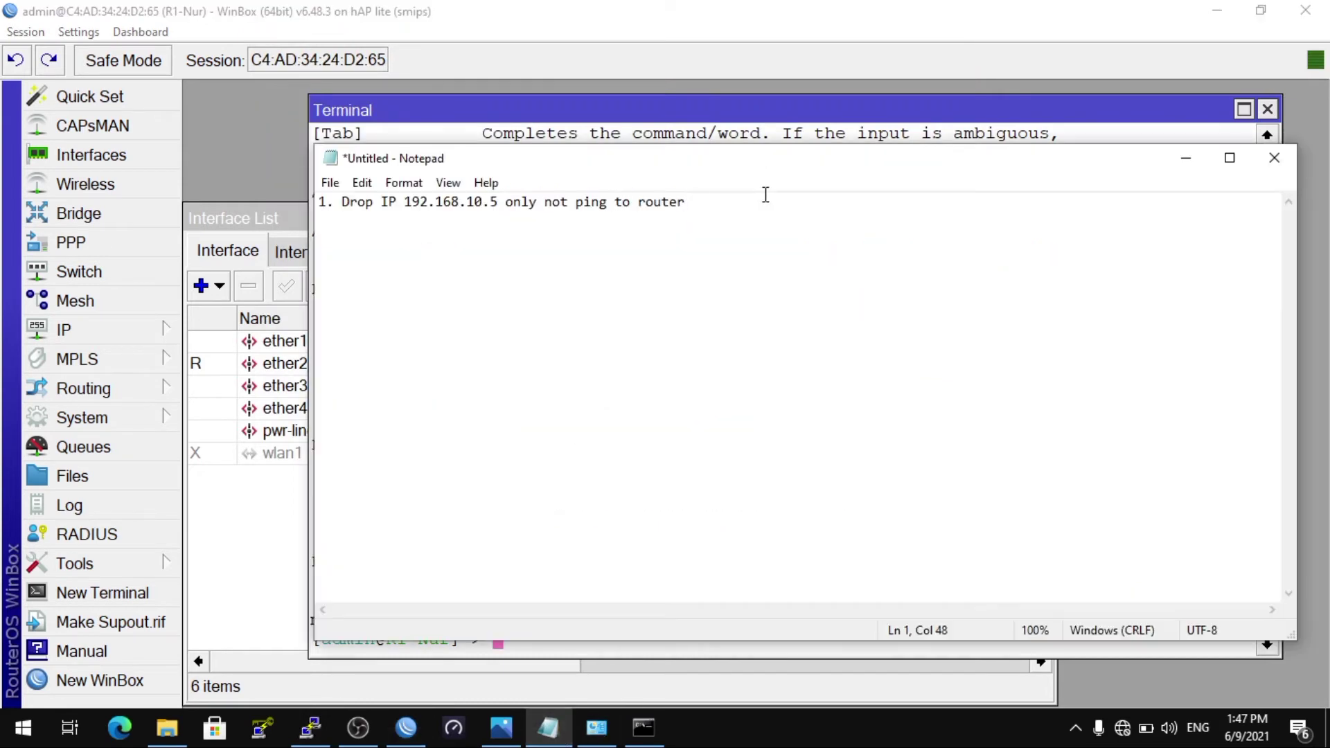
{"action": "key", "text": "Return"}
{"action": "type", "text": "2. Allow IP 192"}
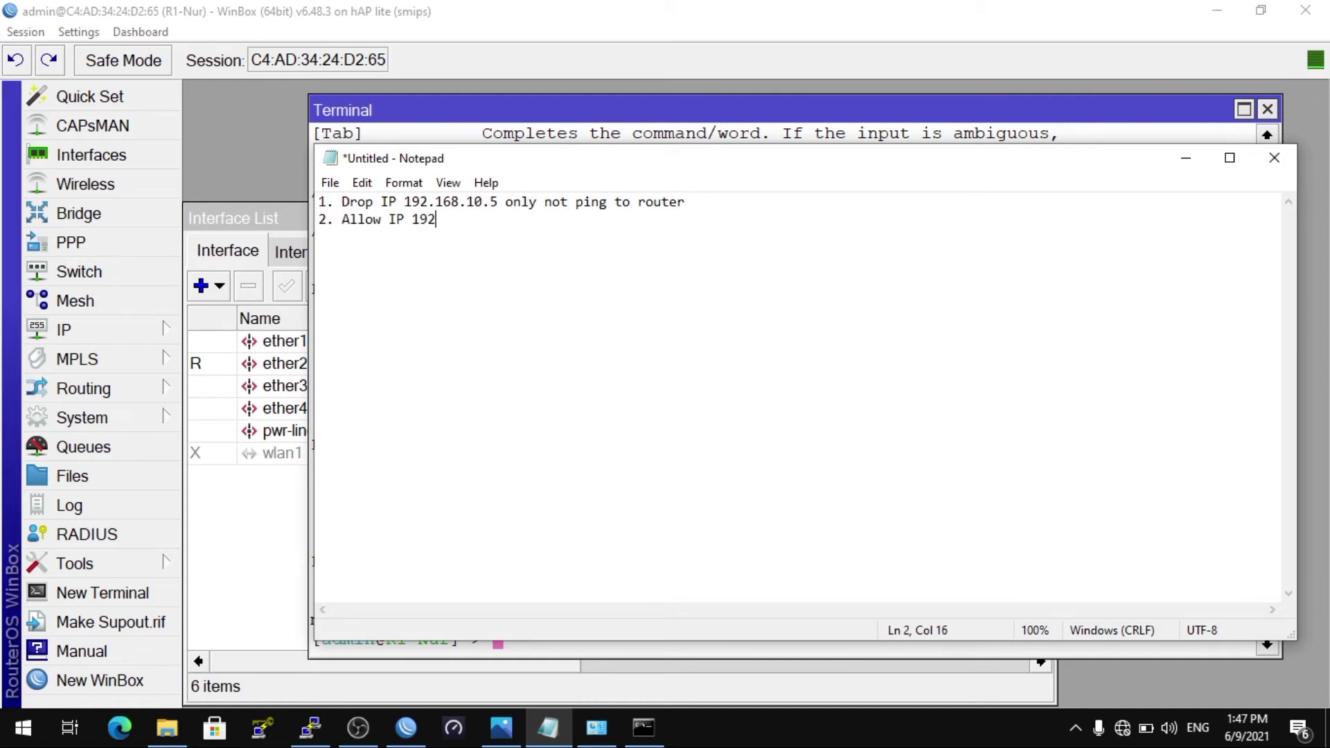
{"action": "type", "text": ".168.10.10 drop"}
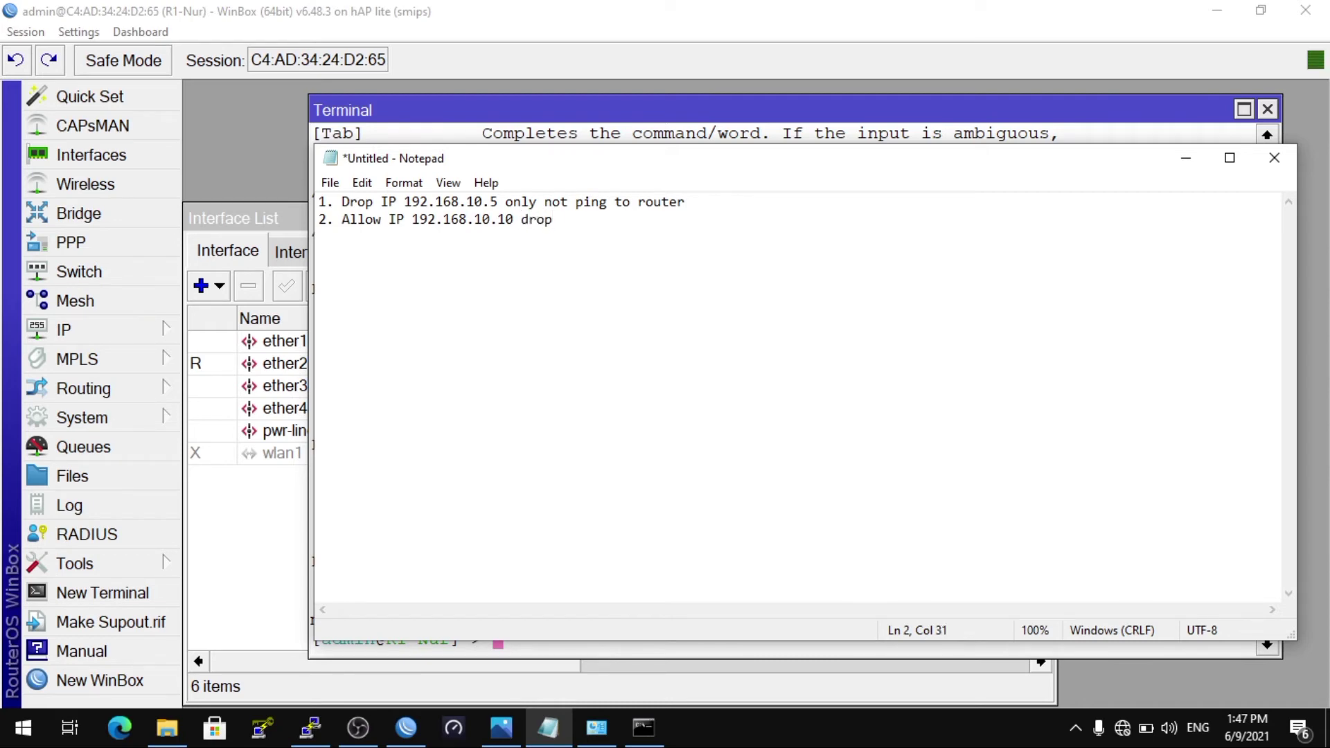
{"action": "key", "text": "BackSpace"}
{"action": "key", "text": "BackSpace"}
{"action": "key", "text": "BackSpace"}
{"action": "key", "text": "BackSpace"}
{"action": "key", "text": "BackSpace"}
{"action": "type", "text": "drop all IP"}
{"action": "key", "text": "Left"}
{"action": "key", "text": "Left"}
{"action": "key", "text": "Left"}
{"action": "key", "text": "End"}
{"action": "type", "text": "."}
Step: Add an indented line 'accept few drop any' beneath it
{"action": "key", "text": "Return"}
{"action": "key", "text": "Tab"}
{"action": "type", "text": "accept"}
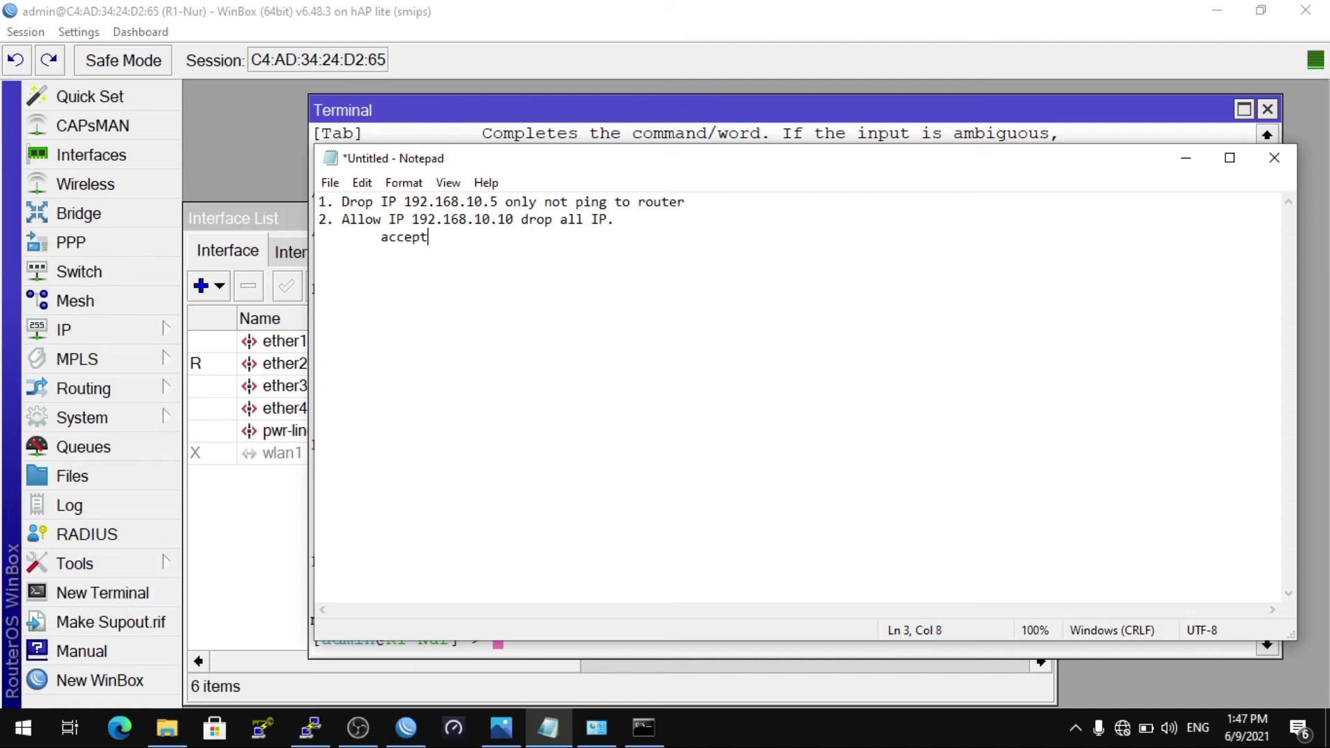
{"action": "type", "text": " few drop any"}
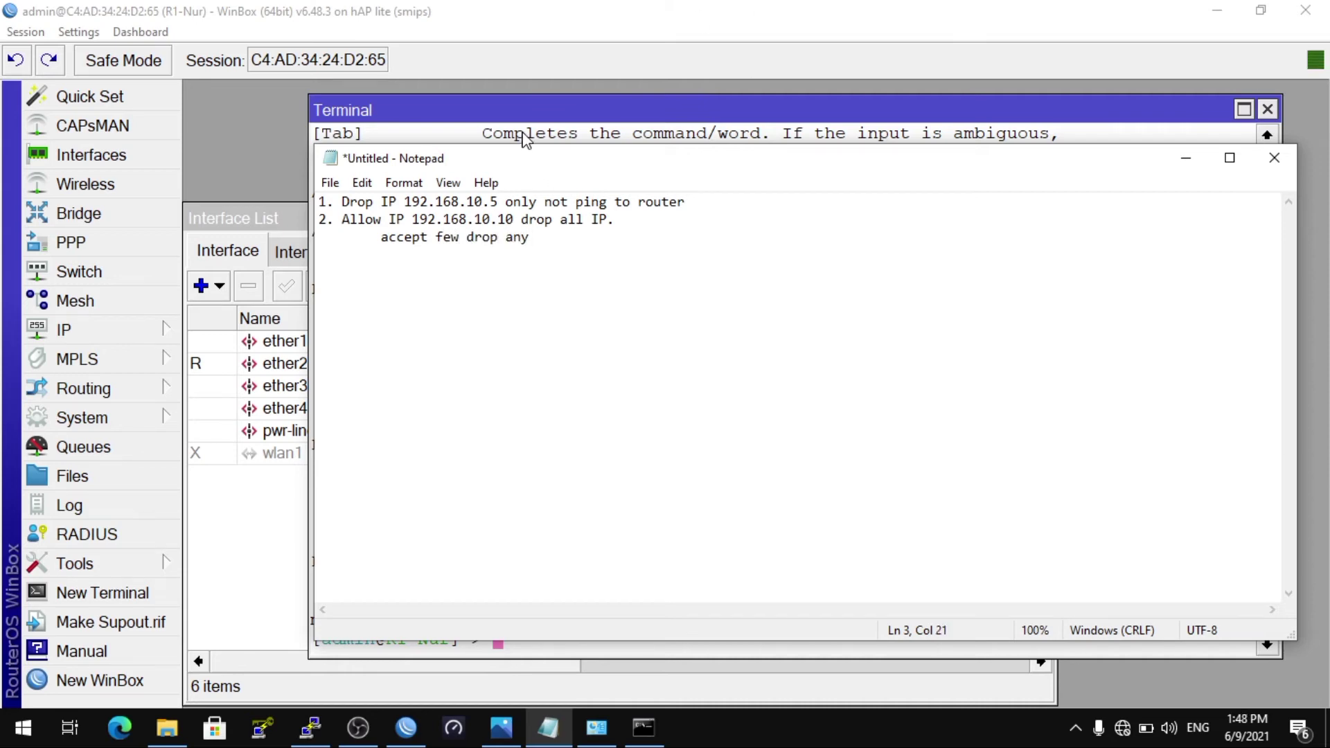
{"action": "key", "text": "alt+Tab"}
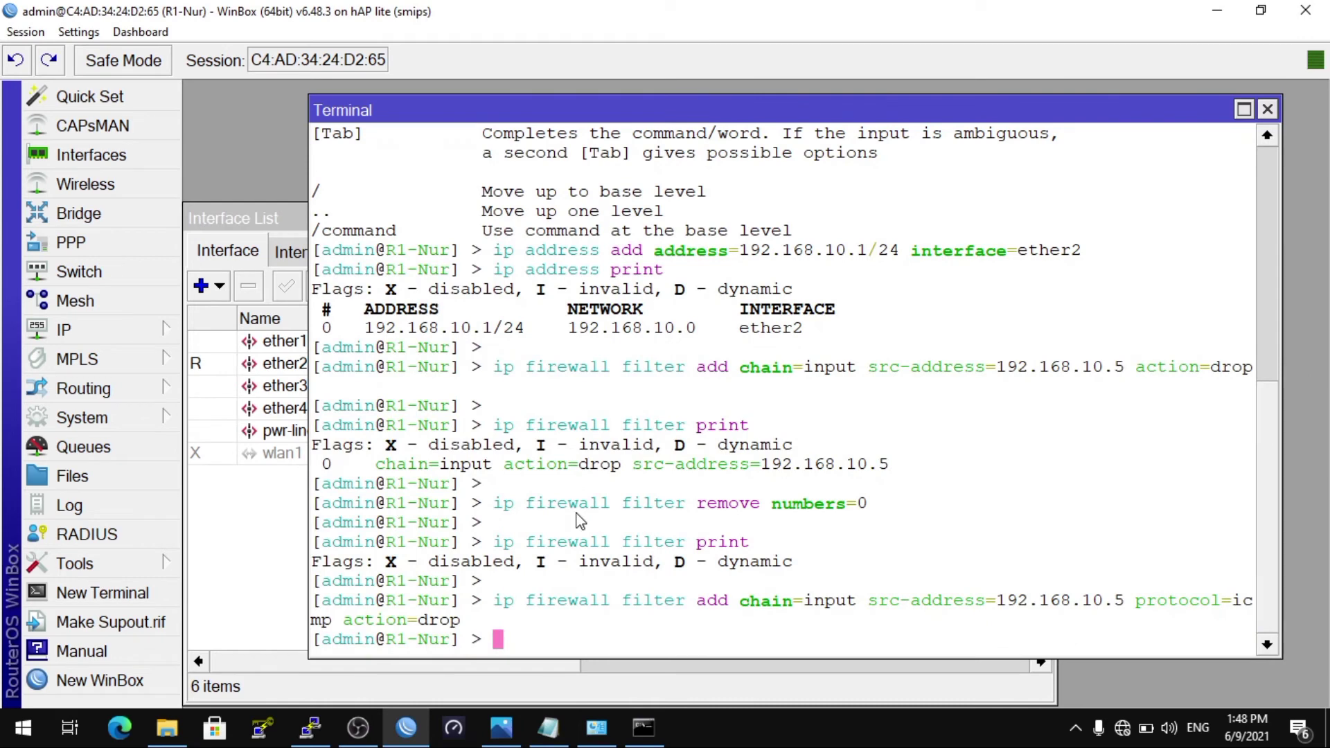
Step: Delete rule 0, the ICMP drop rule, with 'ip firewall filter remove numbers=0'
{"action": "key", "text": "Return"}
{"action": "key", "text": "Up"}
{"action": "key", "text": "Up"}
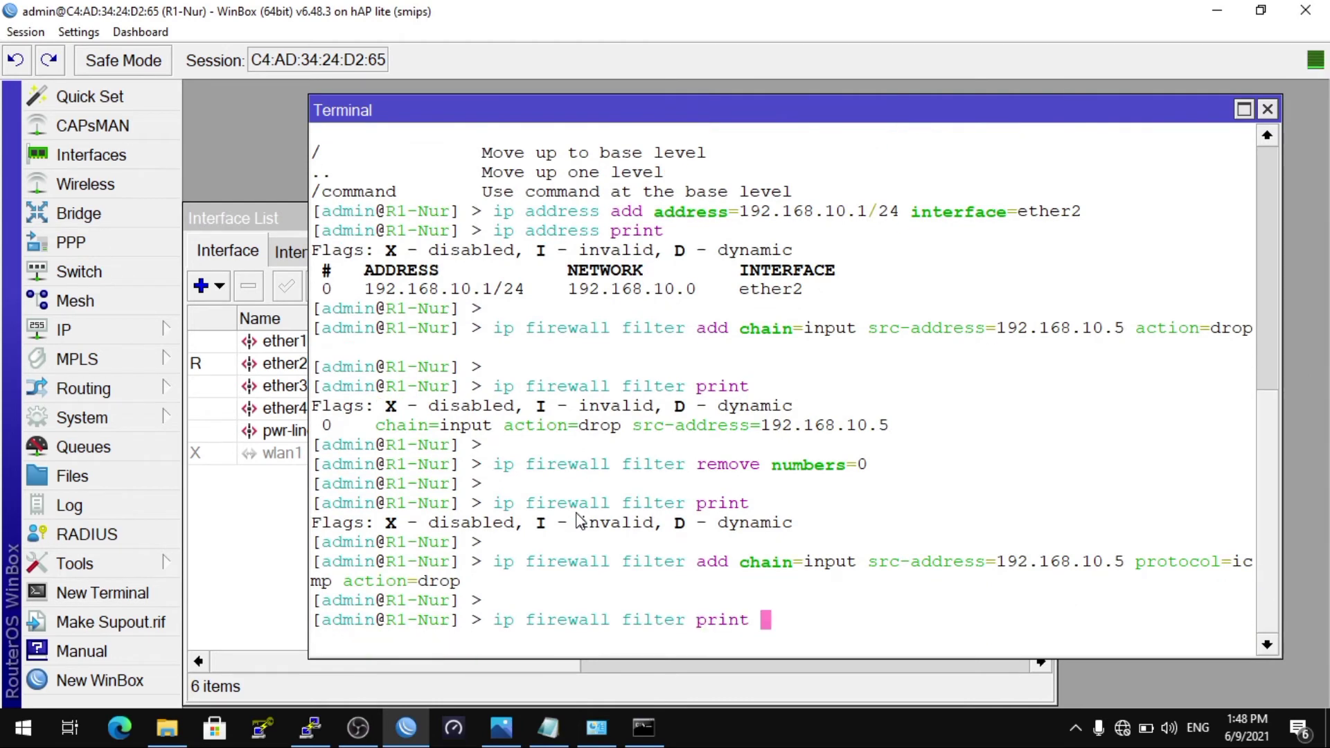
{"action": "key", "text": "Up"}
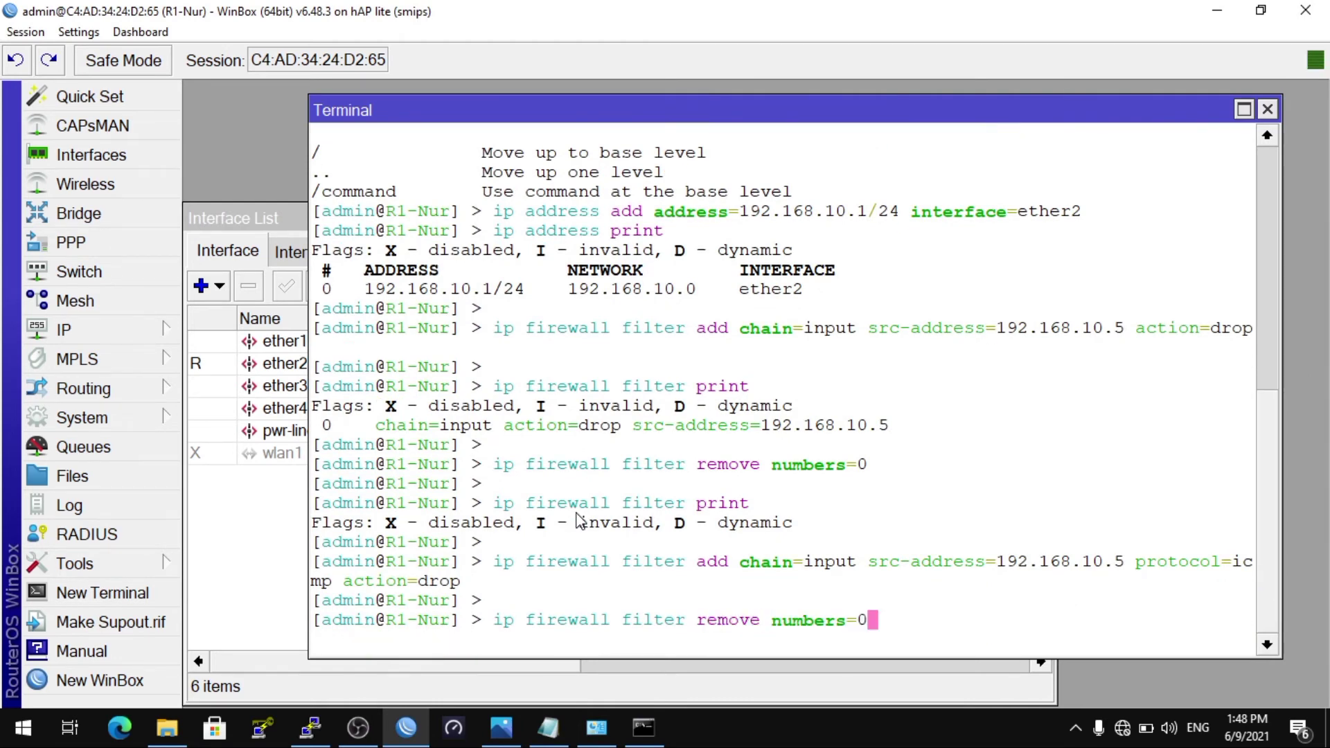
{"action": "key", "text": "Down"}
{"action": "key", "text": "Return"}
{"action": "key", "text": "Up"}
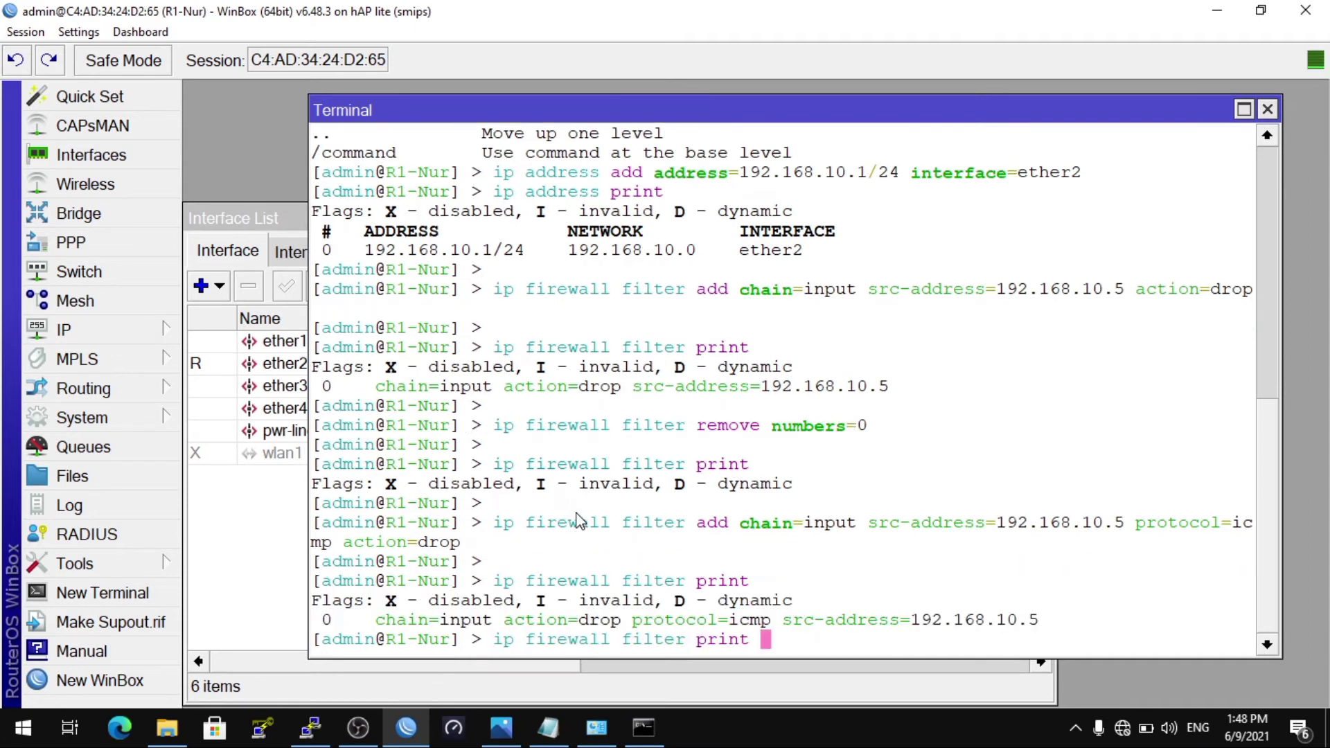
{"action": "key", "text": "Up"}
{"action": "key", "text": "Up"}
{"action": "key", "text": "Up"}
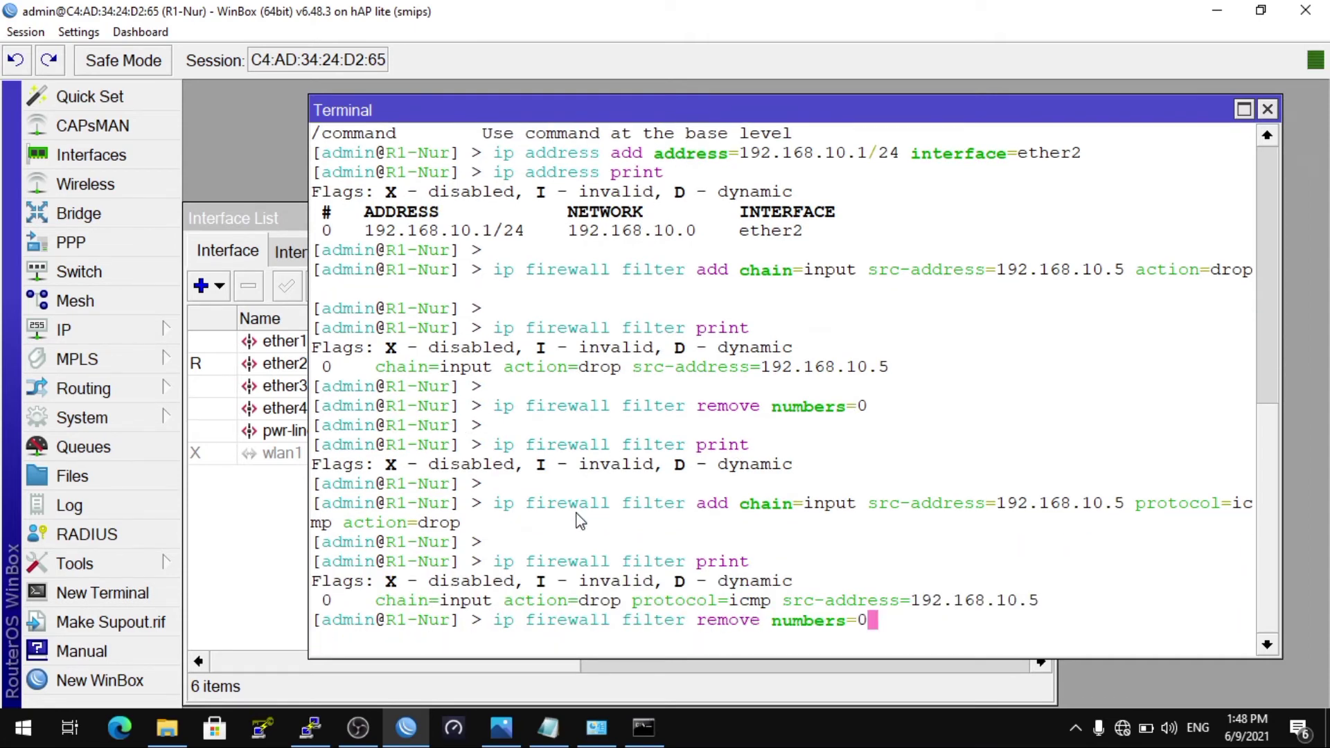
{"action": "key", "text": "Return"}
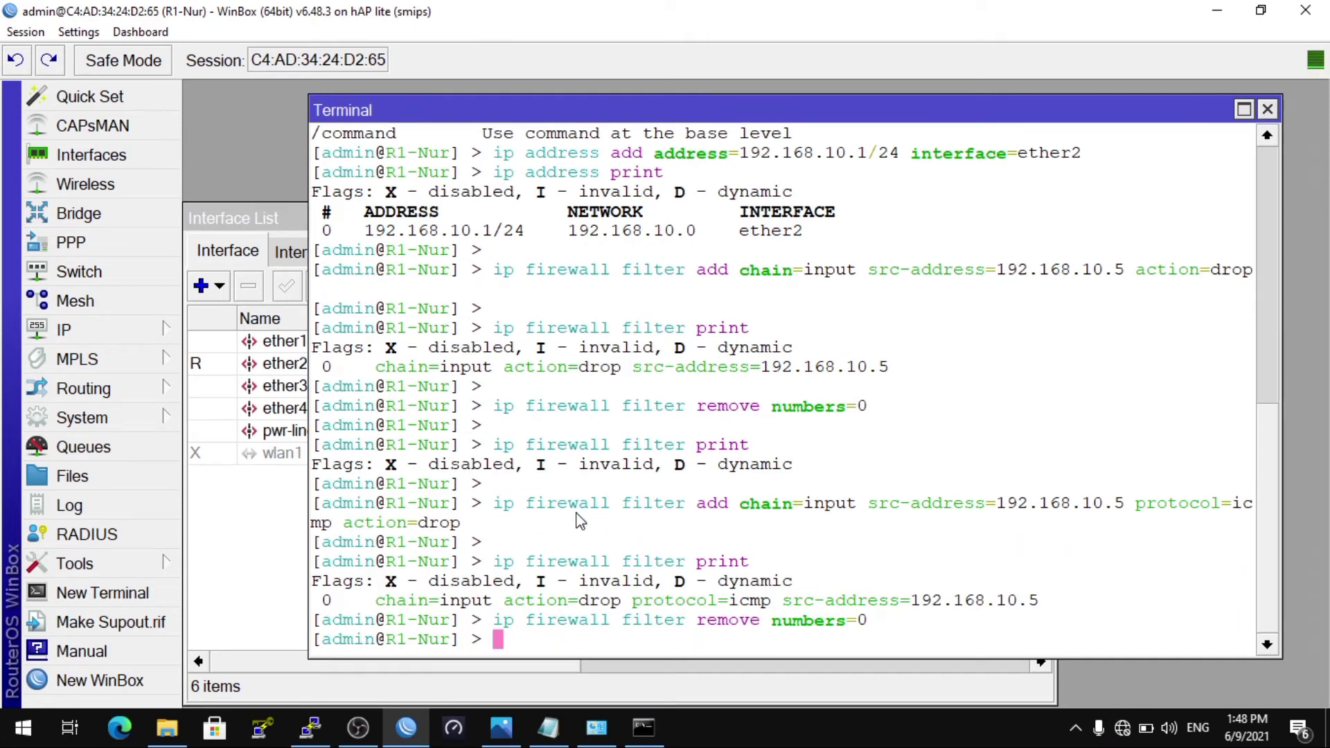
Step: Run 'ip firewall filter print' to confirm no firewall rules remain
{"action": "key", "text": "Return"}
{"action": "key", "text": "Up"}
{"action": "key", "text": "Up"}
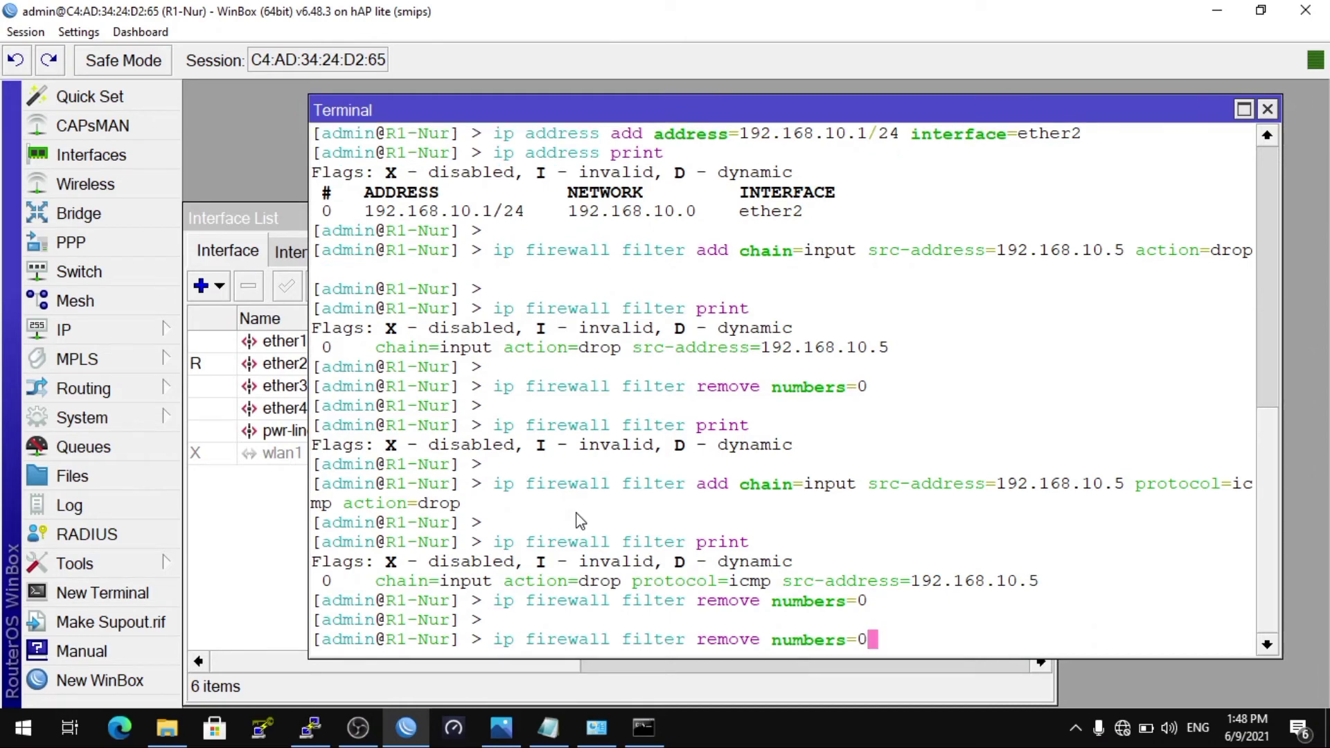
{"action": "key", "text": "Return"}
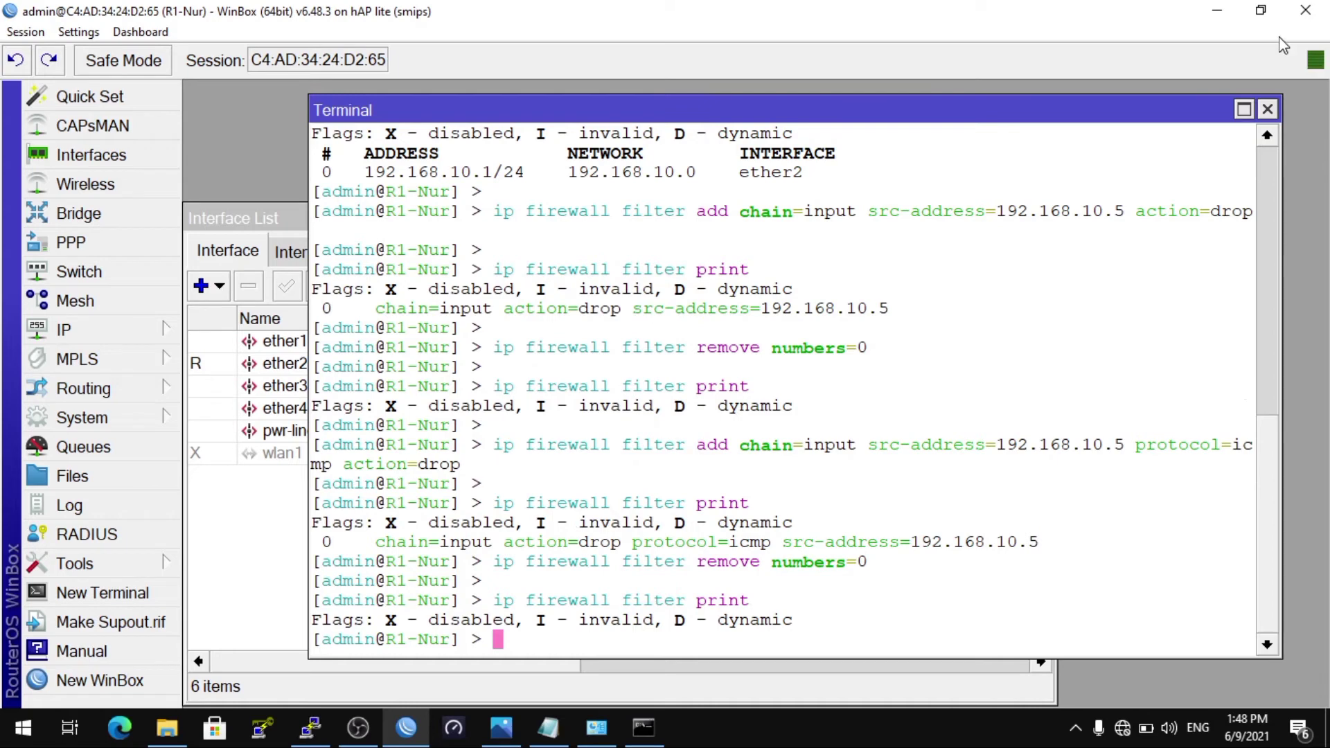
{"action": "key", "text": "Return"}
{"action": "key", "text": "Return"}
{"action": "key", "text": "Return"}
{"action": "key", "text": "Return"}
{"action": "key", "text": "Return"}
{"action": "key", "text": "Return"}
{"action": "key", "text": "Return"}
{"action": "key", "text": "Return"}
{"action": "key", "text": "Return"}
{"action": "key", "text": "Return"}
{"action": "key", "text": "Return"}
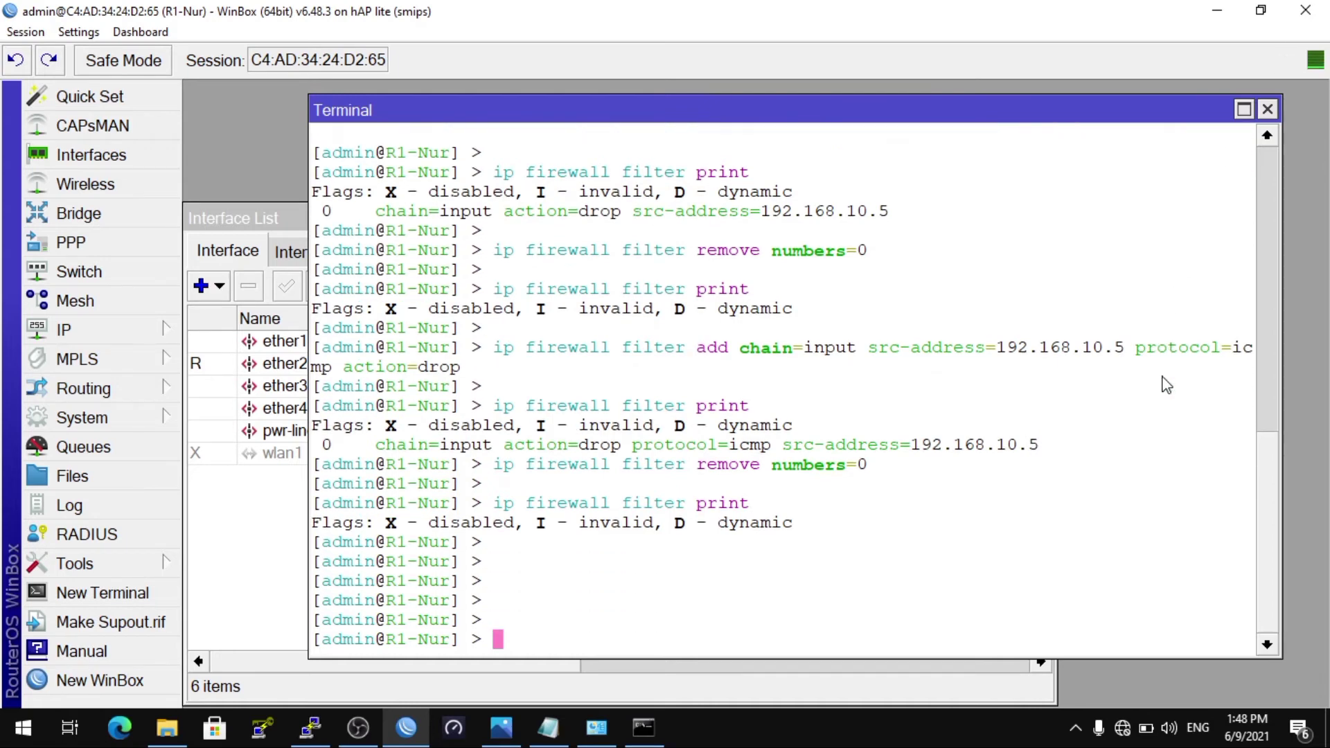
{"action": "key", "text": "Return"}
{"action": "key", "text": "Return"}
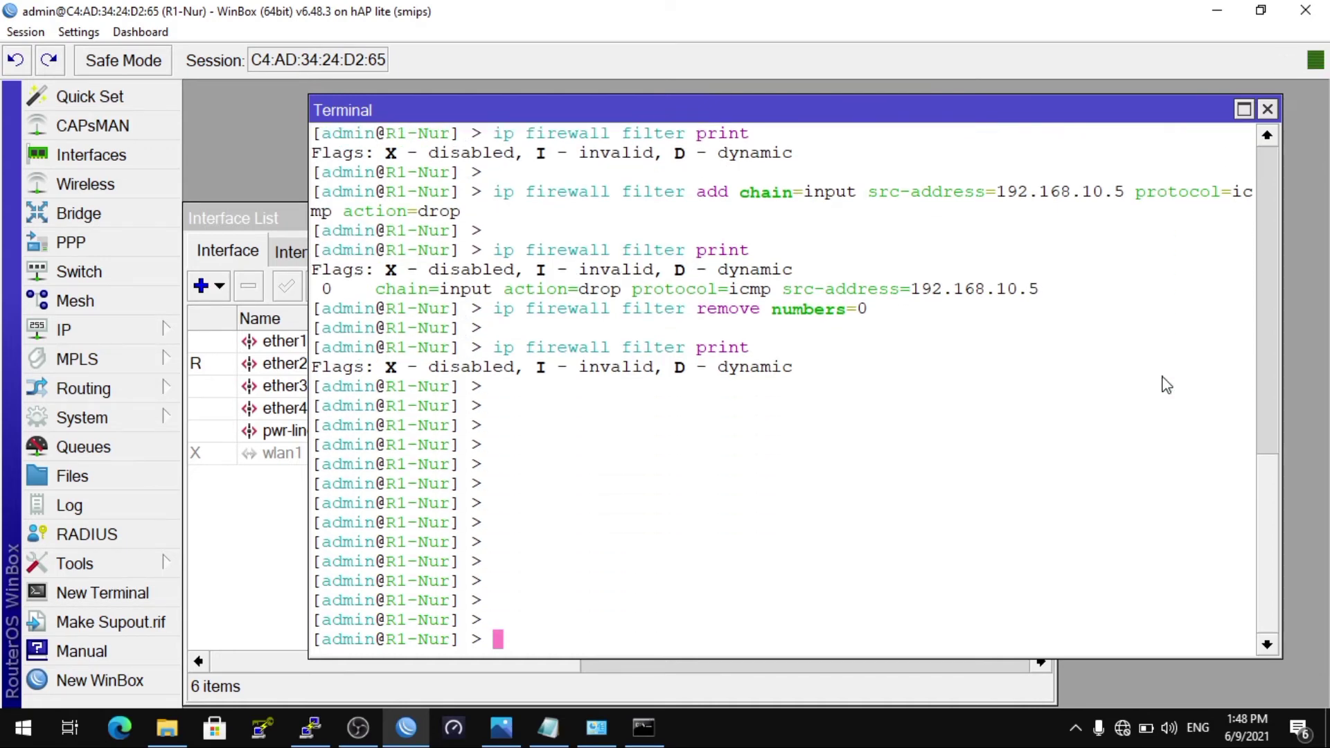
Step: Run 'ip firewall filter add chain=input src-address=192.168.10.10 action=accept' after checking the notes
{"action": "left_click", "coordinate": [550, 731]}
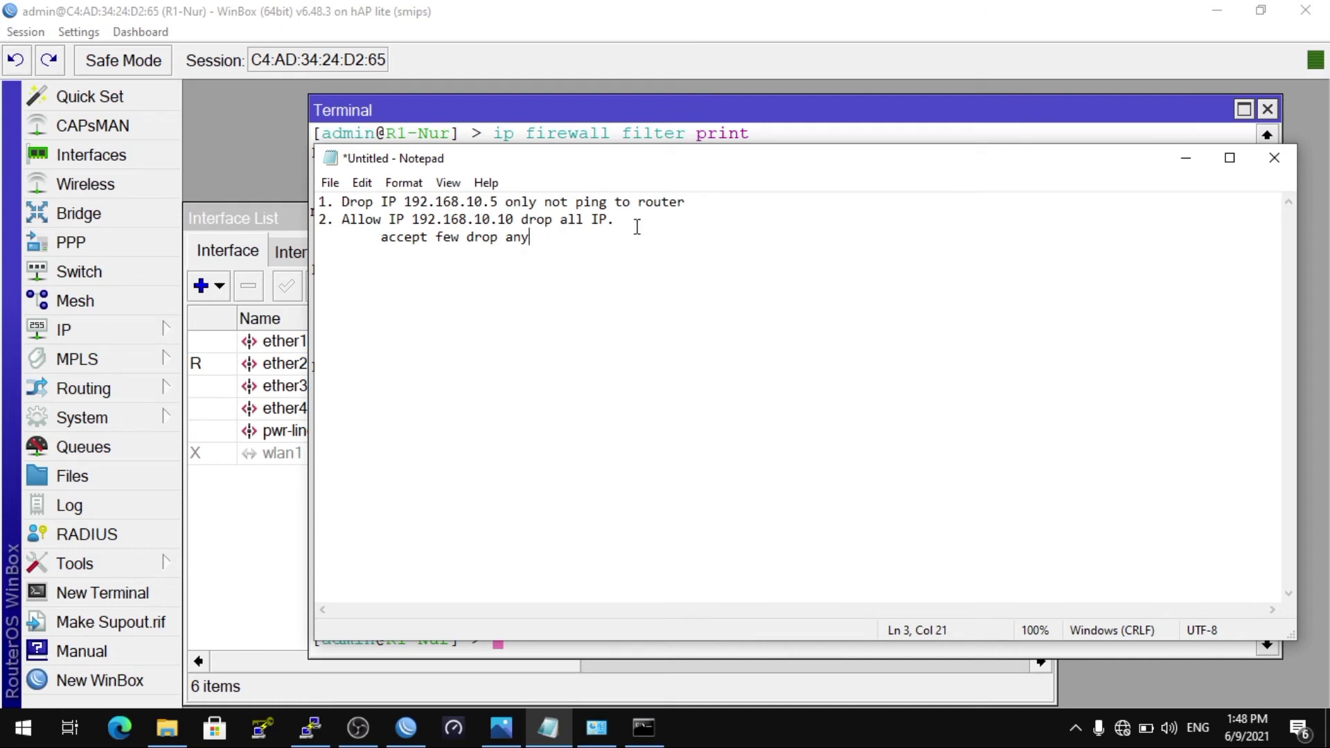
{"action": "left_click", "coordinate": [682, 118]}
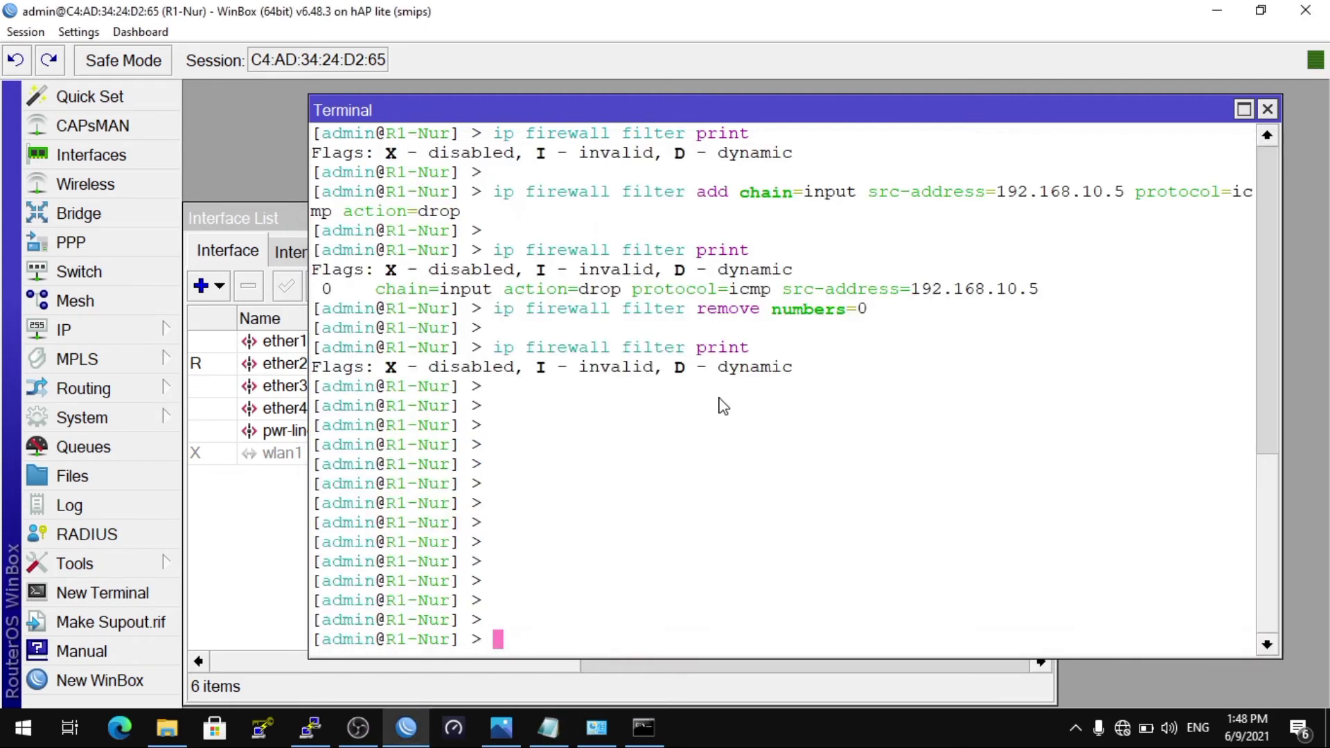
{"action": "type", "text": "ip firewall f"}
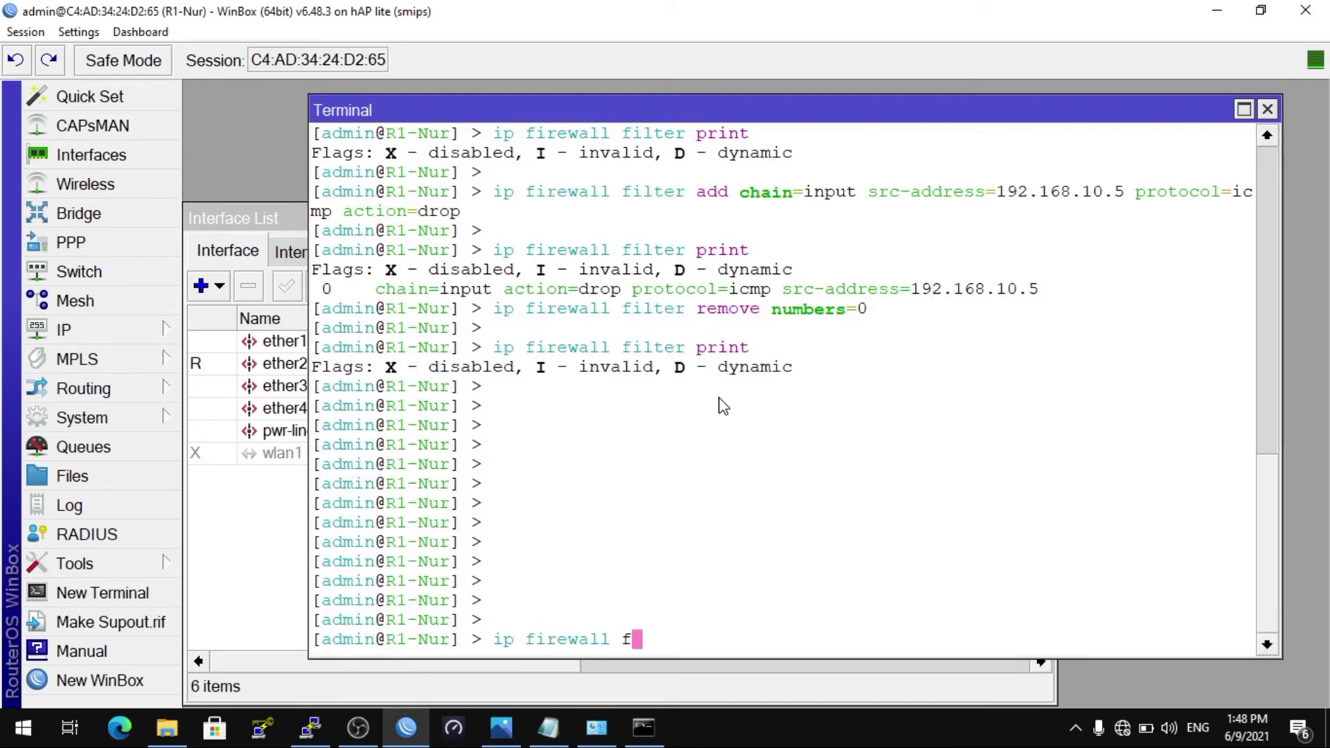
{"action": "type", "text": "ilter add chain="}
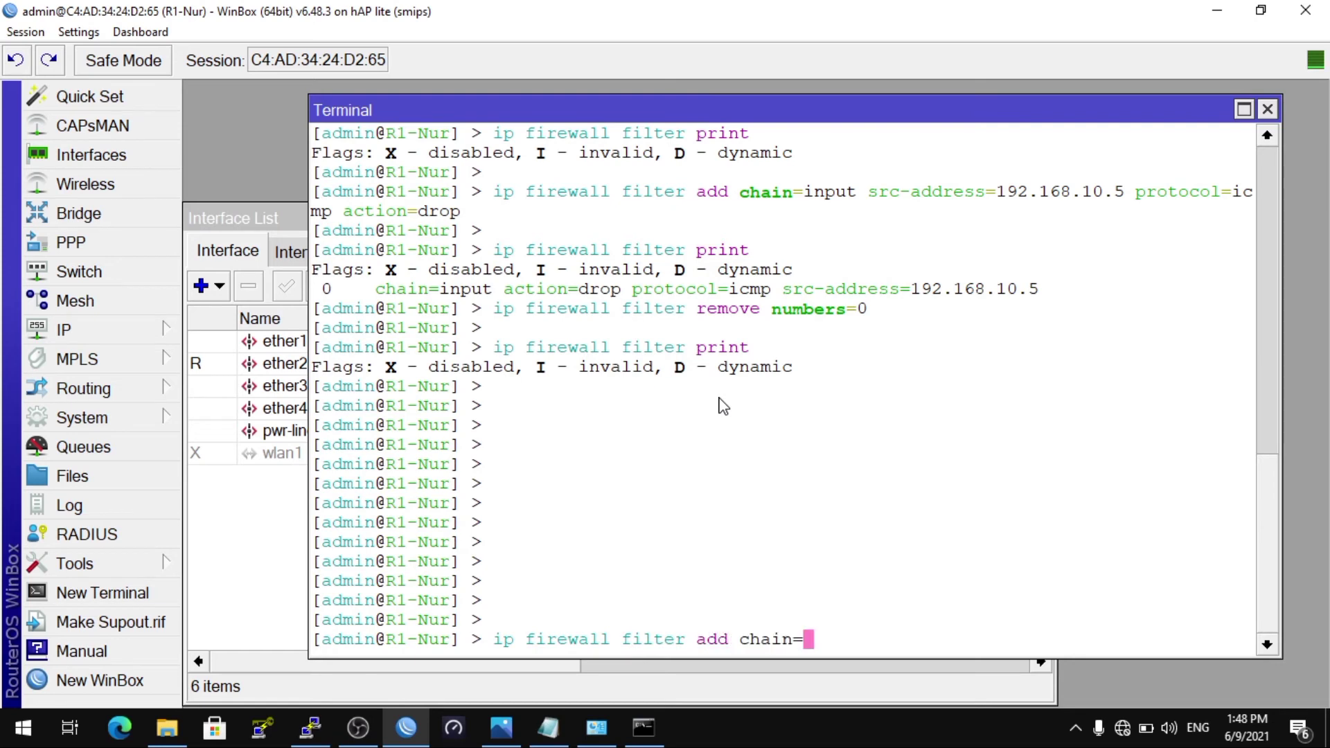
{"action": "type", "text": "input "}
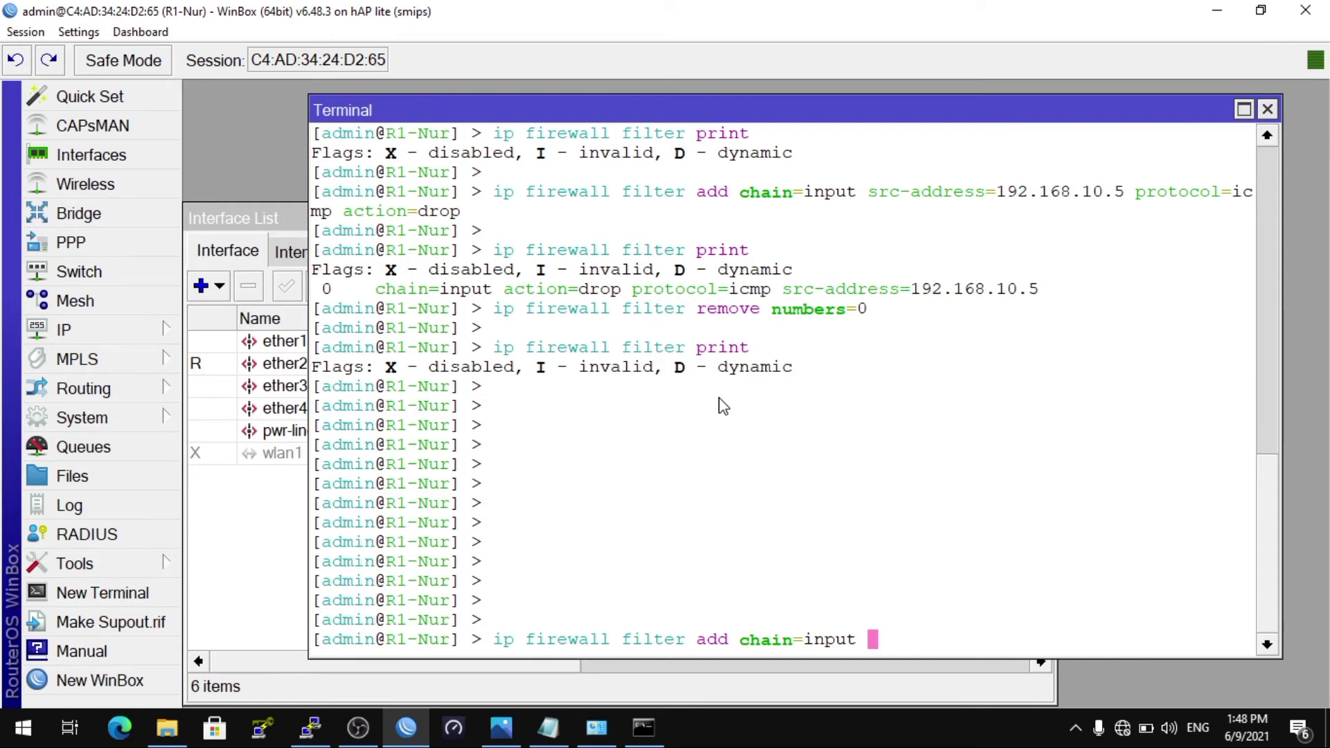
{"action": "type", "text": "src-address"}
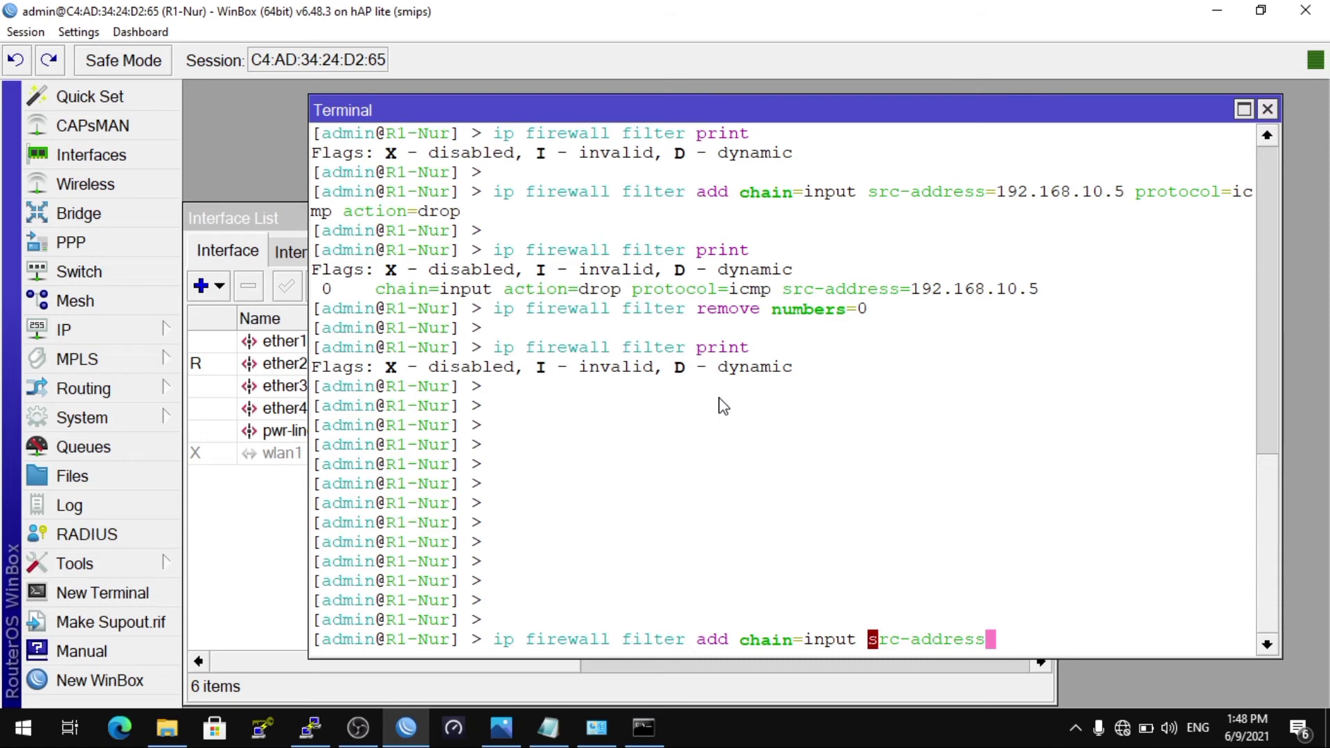
{"action": "type", "text": "=192."}
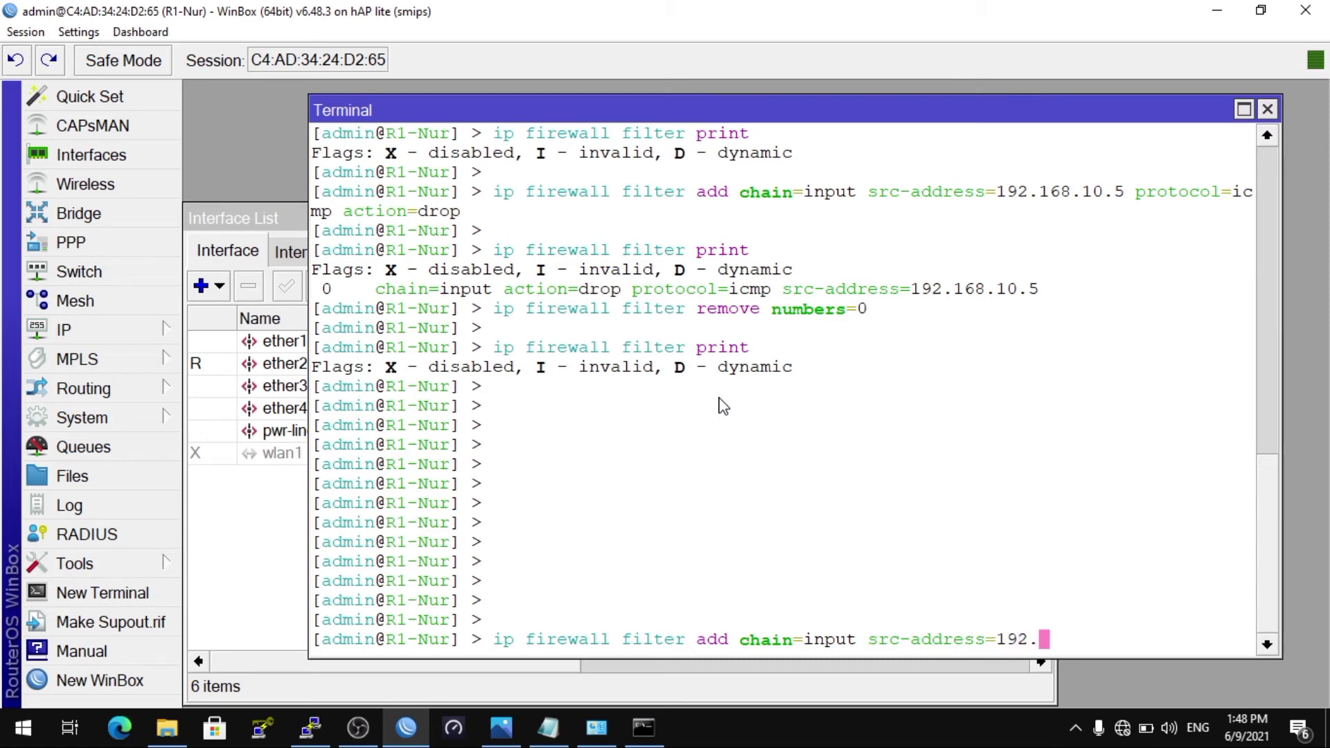
{"action": "type", "text": "168.10"}
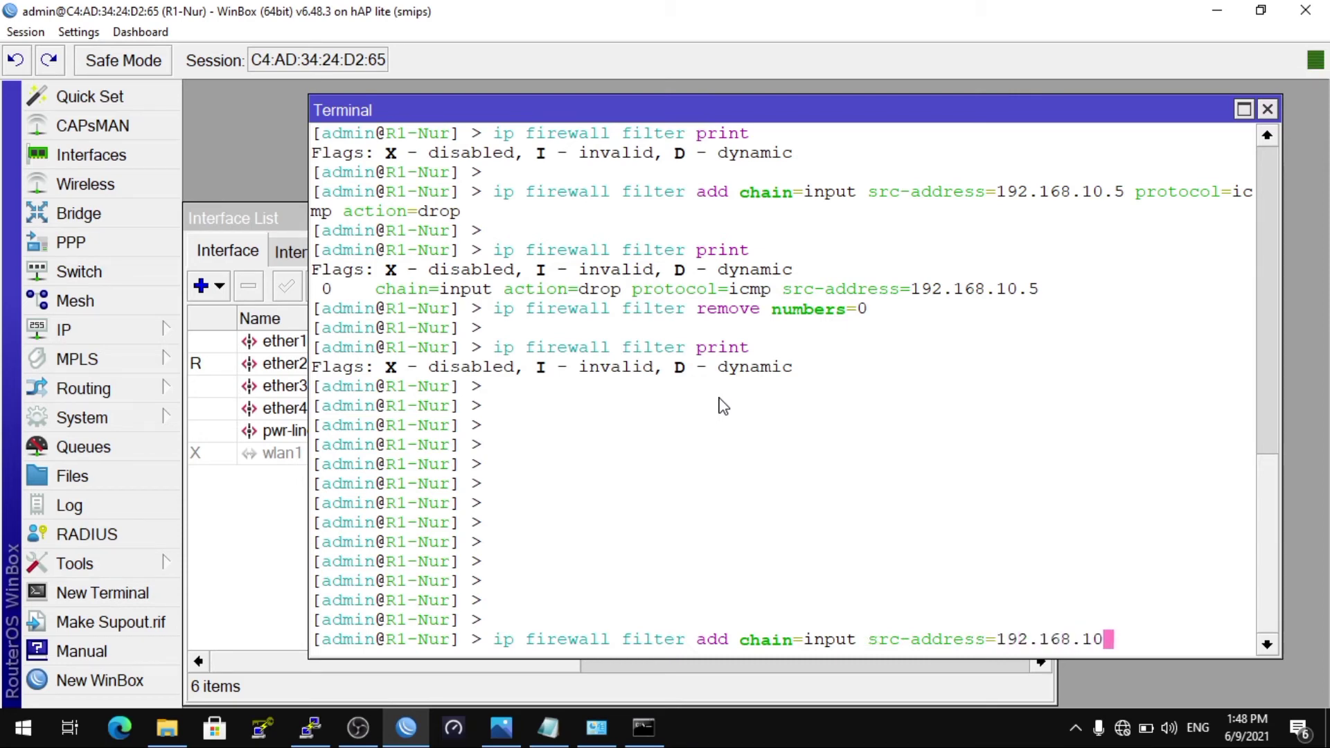
{"action": "type", "text": ".10"}
{"action": "left_click", "coordinate": [549, 729]}
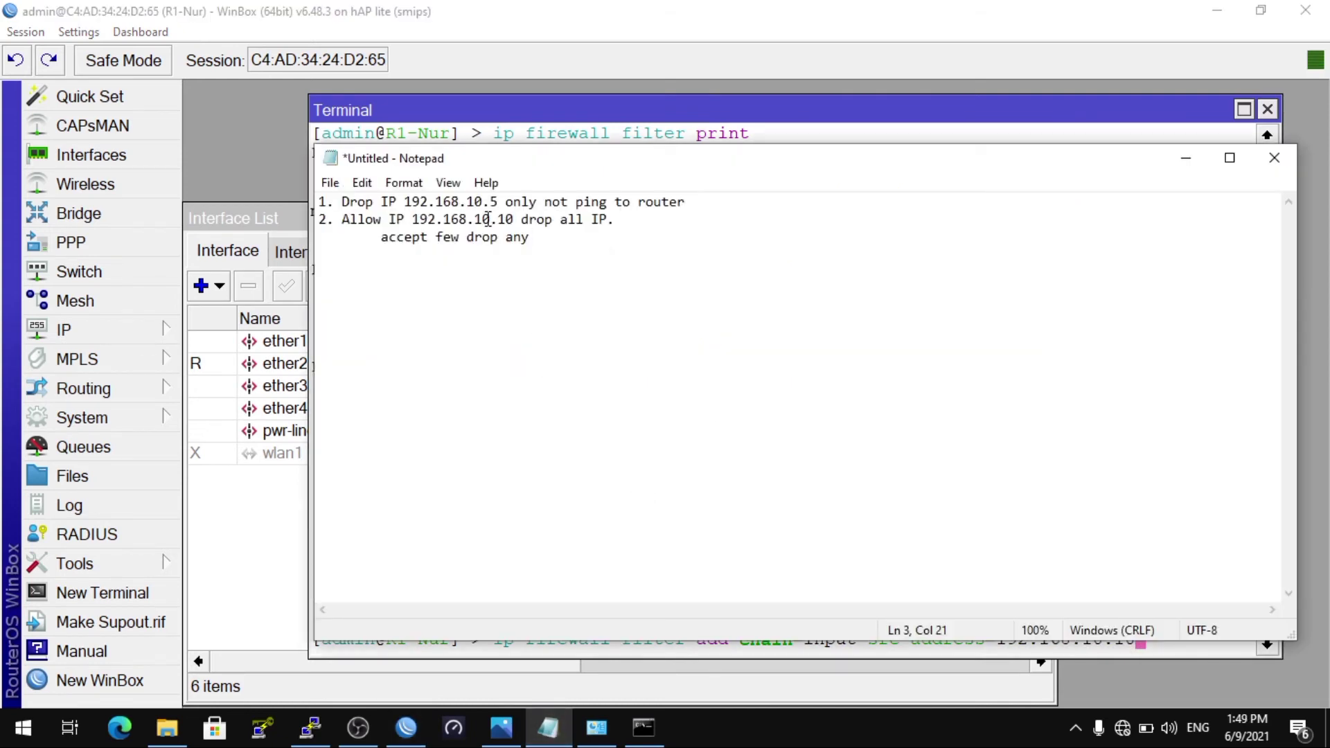
{"action": "left_click", "coordinate": [638, 116]}
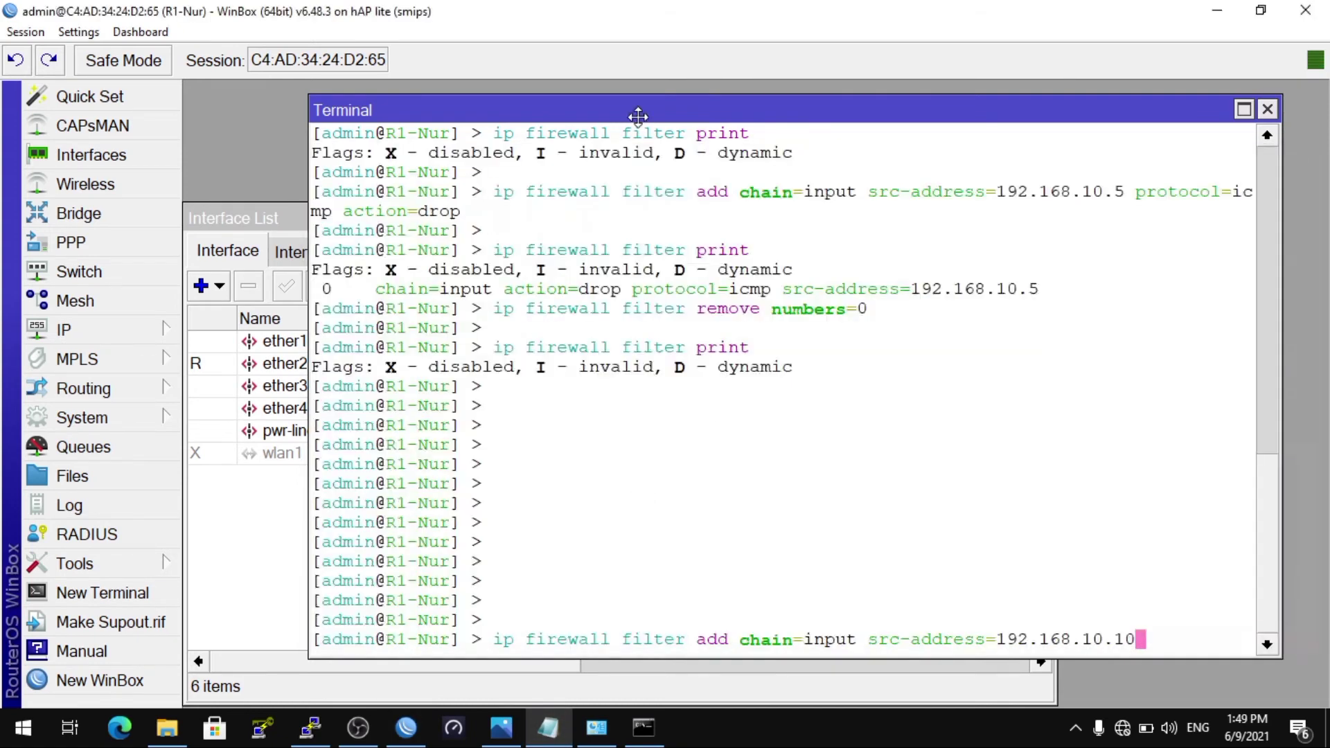
{"action": "type", "text": "action="}
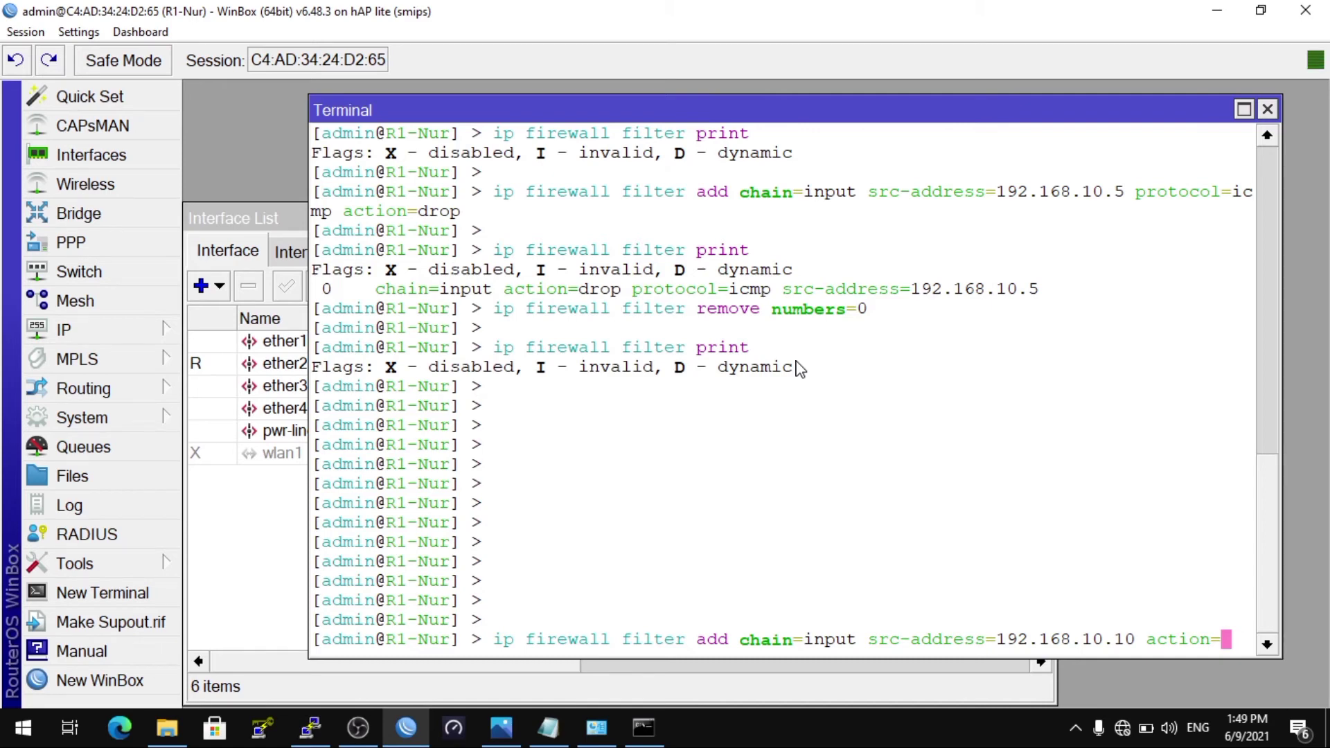
{"action": "type", "text": "accept"}
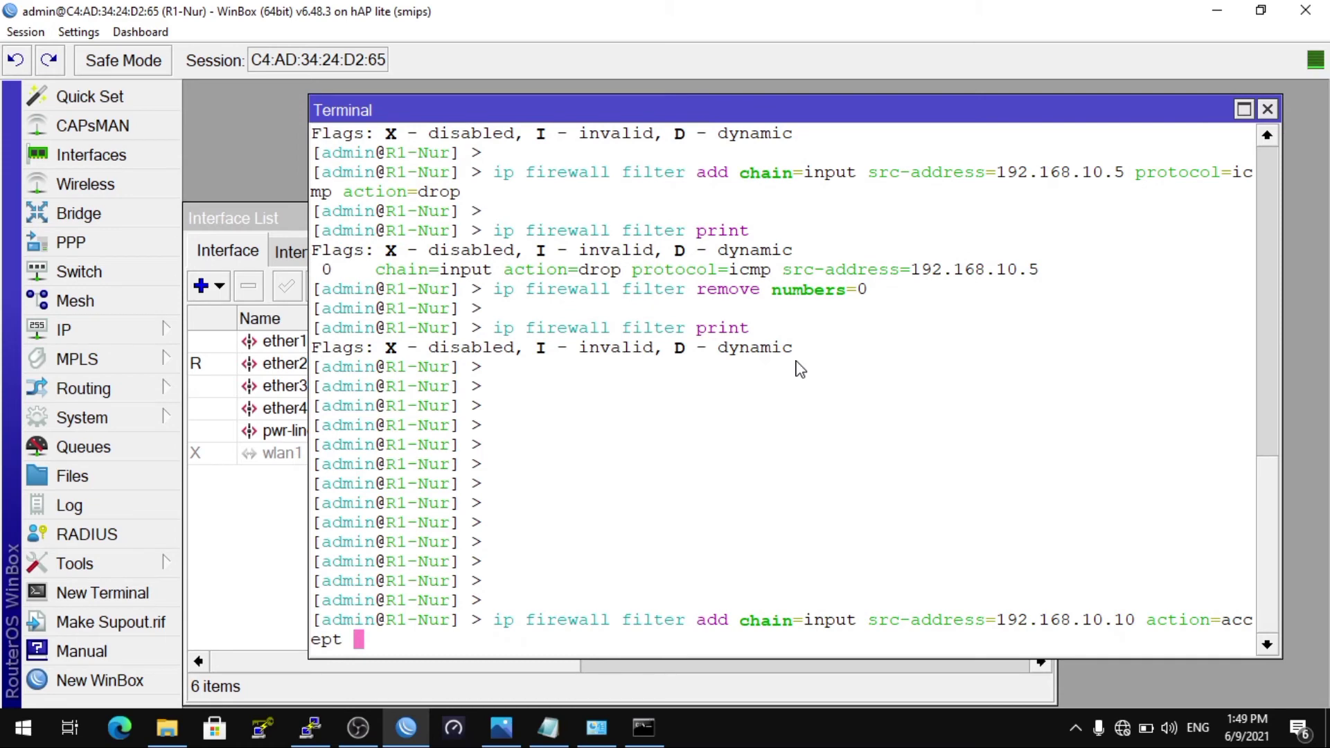
{"action": "key", "text": "Return"}
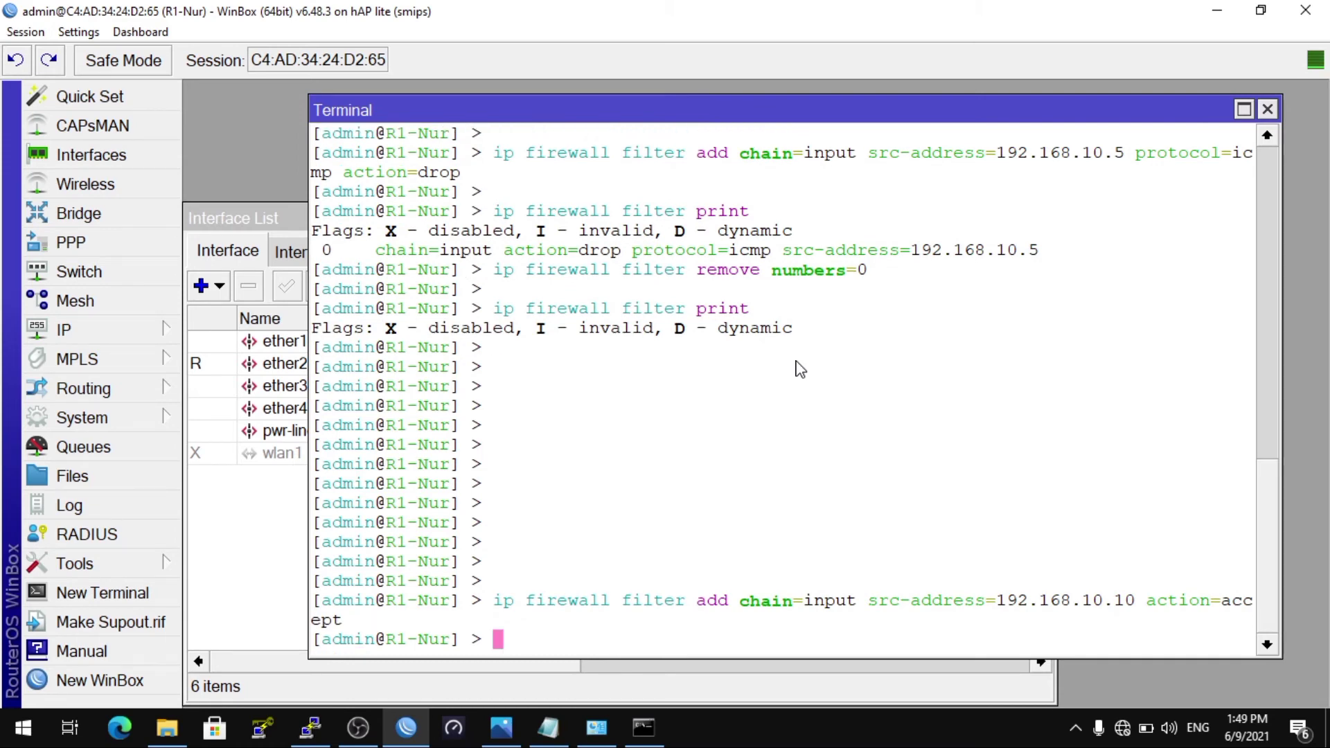
Step: Add an input rule dropping 192.168.10.0/24, then list rules: 0 accepts 192.168.10.10, 1 drops the subnet
{"action": "key", "text": "Return"}
{"action": "type", "text": "ip firewall di"}
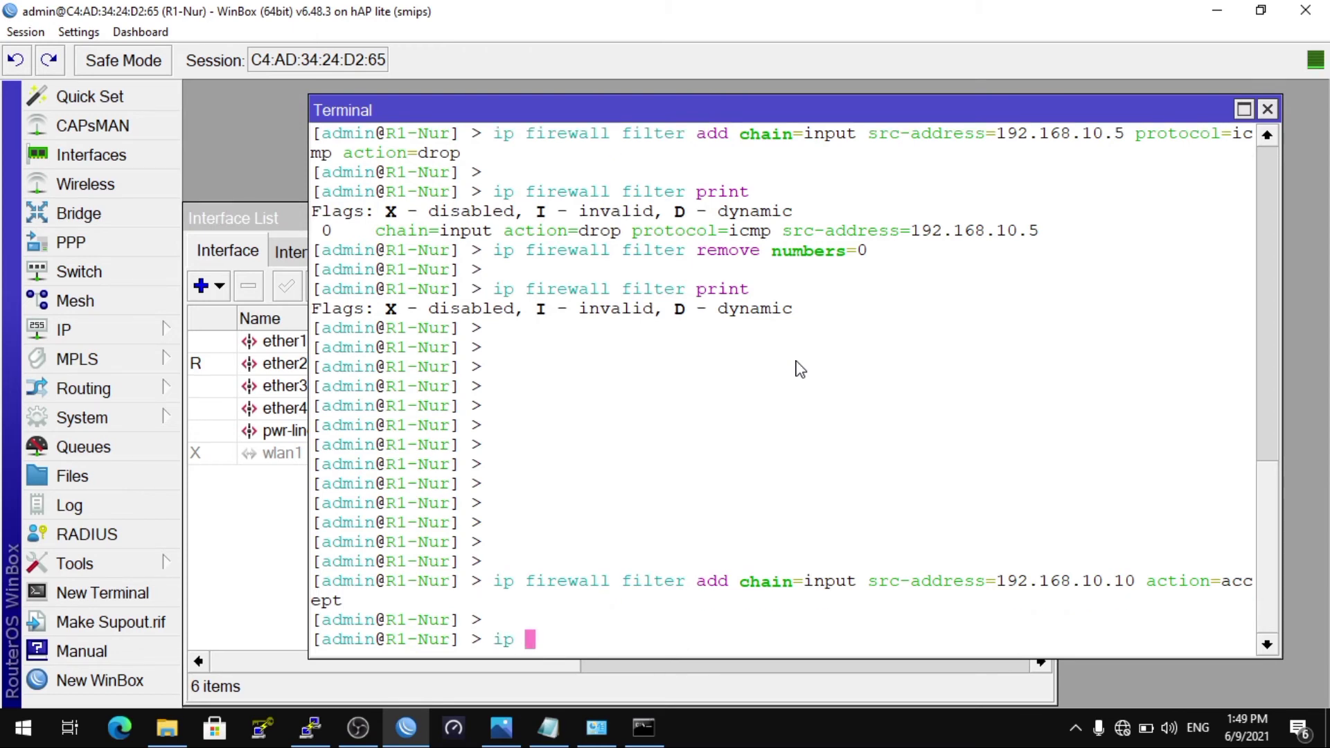
{"action": "key", "text": "BackSpace"}
{"action": "key", "text": "BackSpace"}
{"action": "type", "text": "filter "}
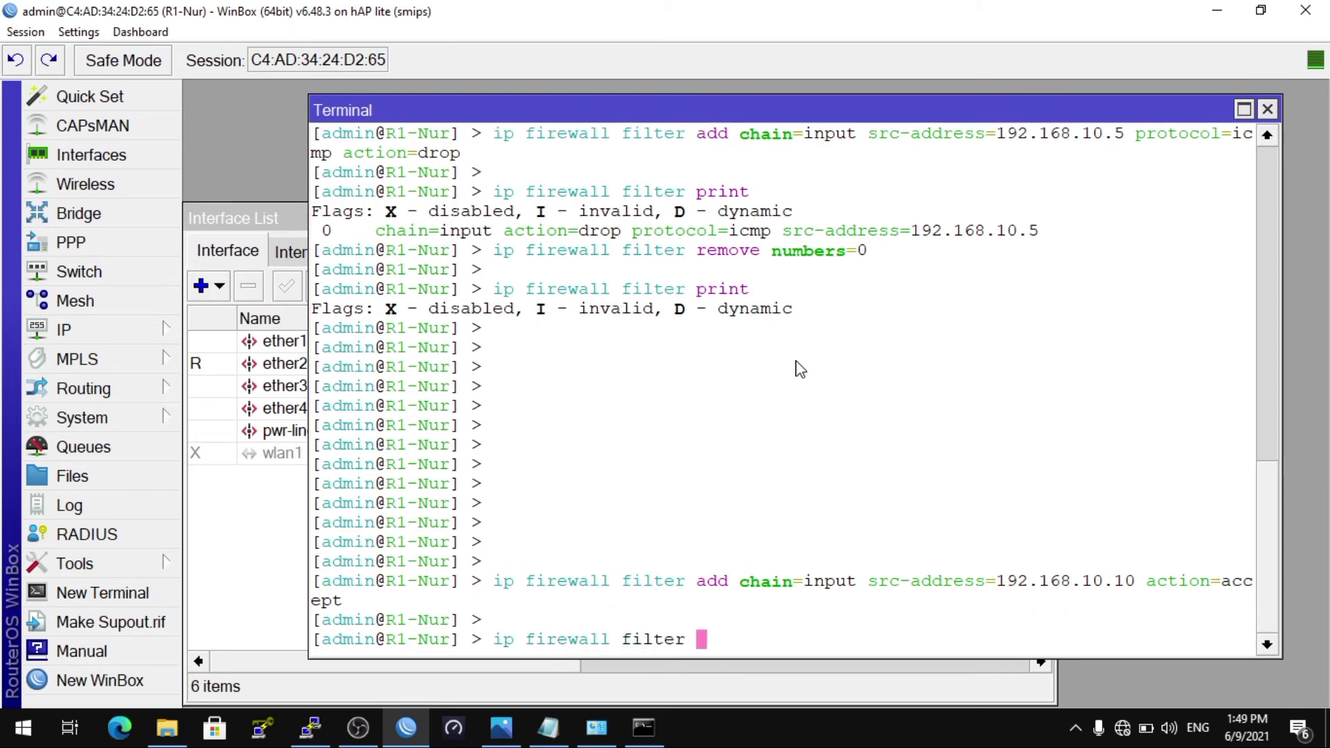
{"action": "type", "text": "add chain=i"}
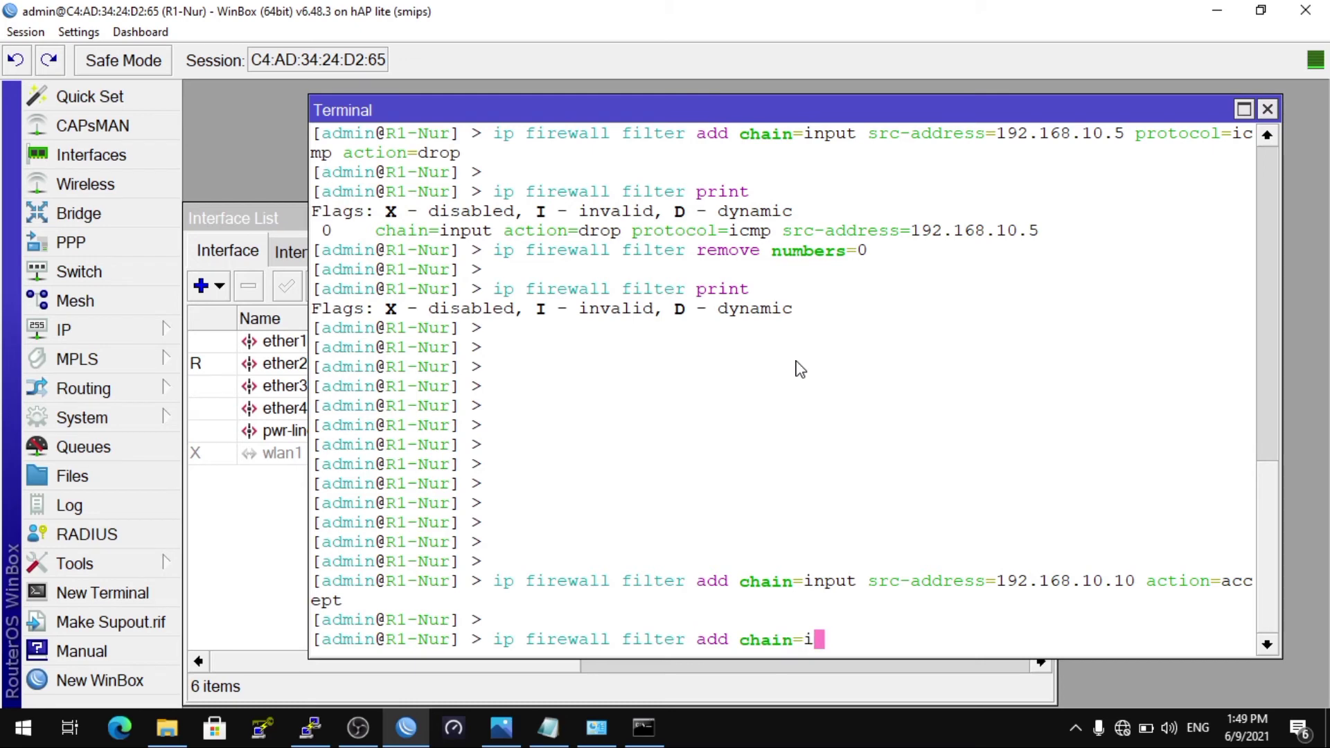
{"action": "type", "text": "nput src-address"}
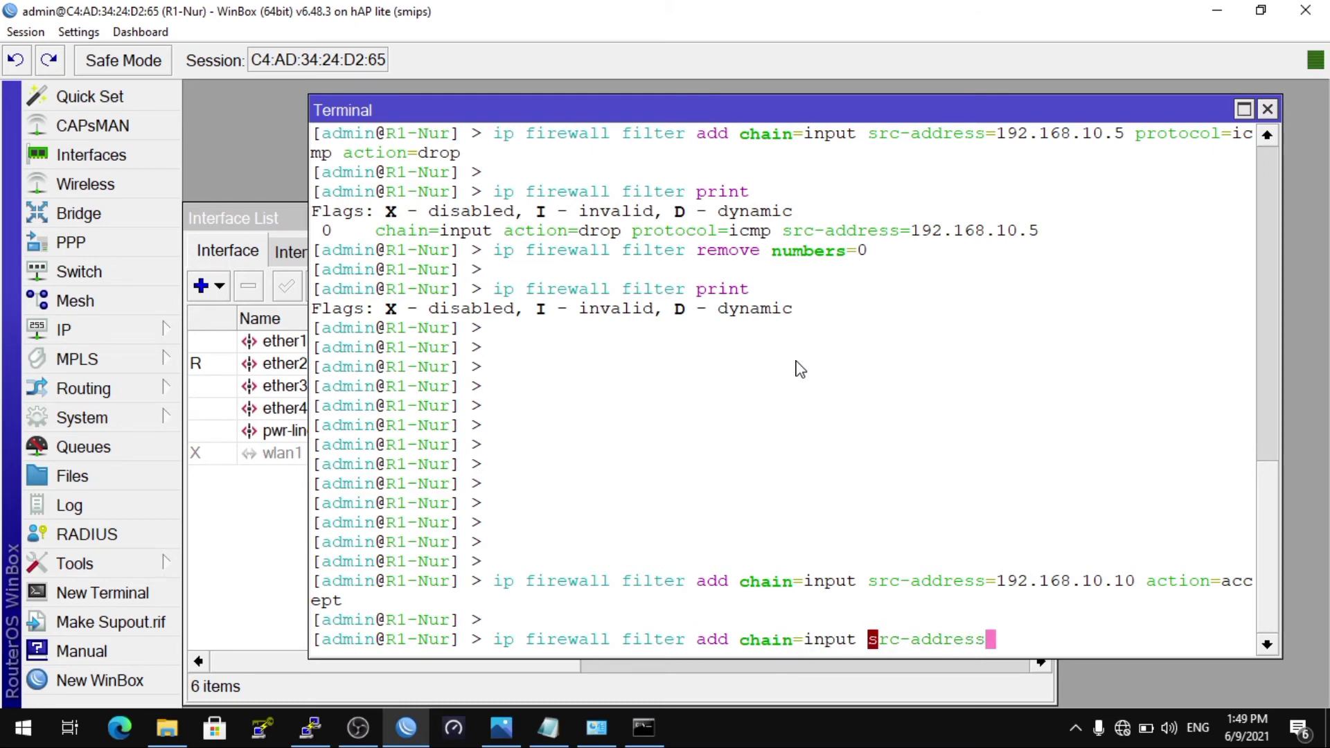
{"action": "type", "text": "=192"}
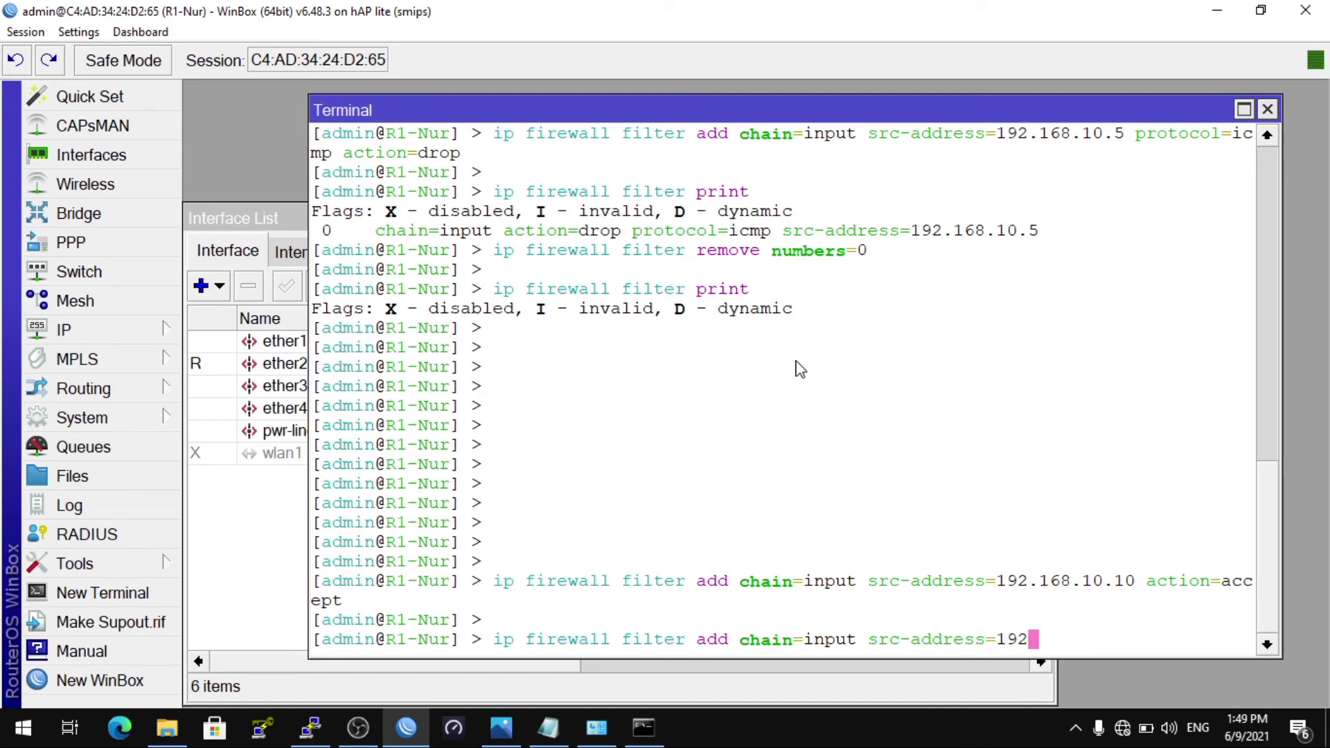
{"action": "type", "text": ".168.1"}
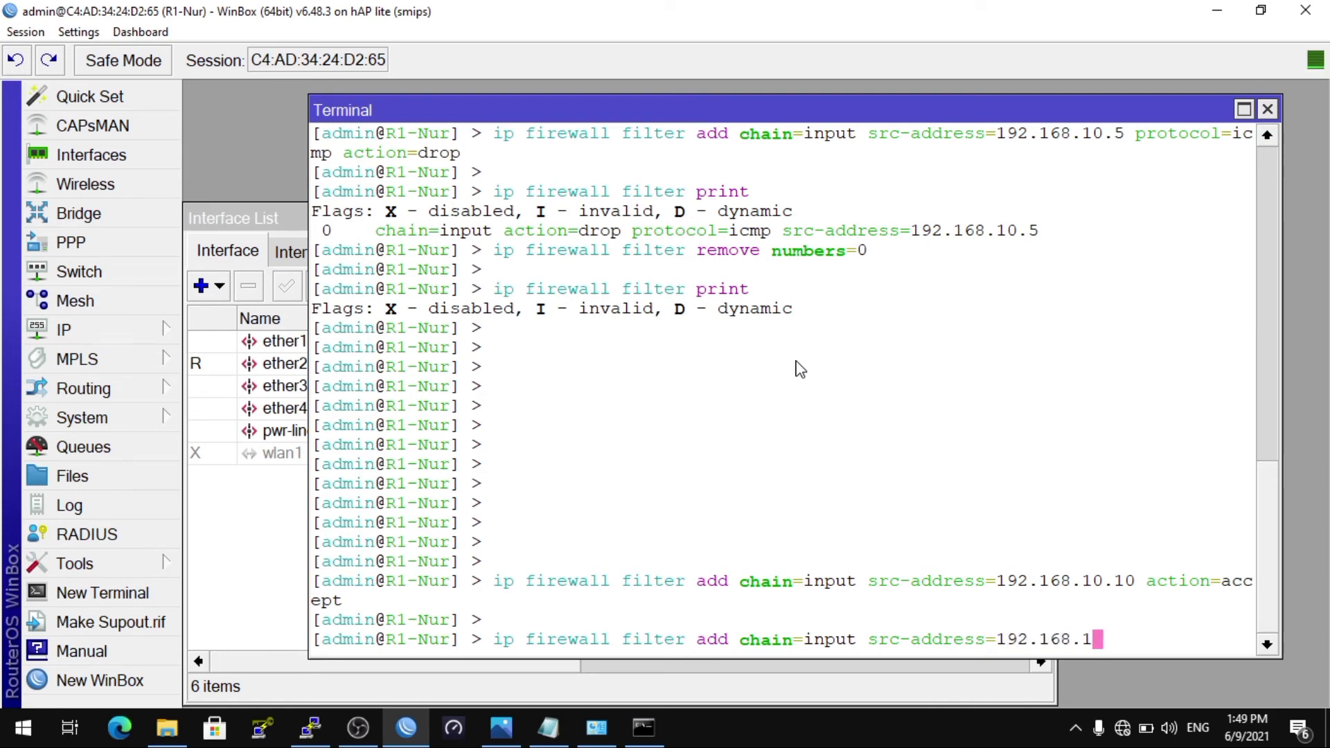
{"action": "type", "text": "0.0/24"}
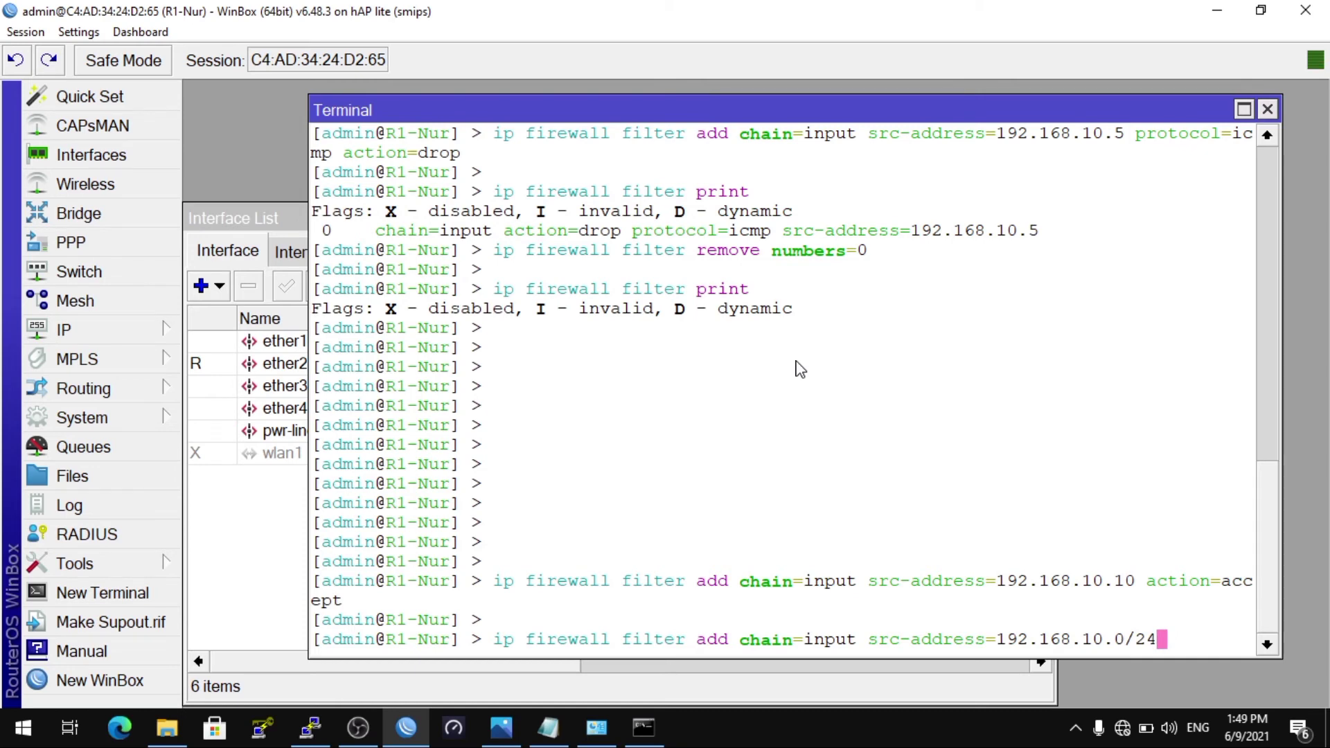
{"action": "type", "text": " action=drop"}
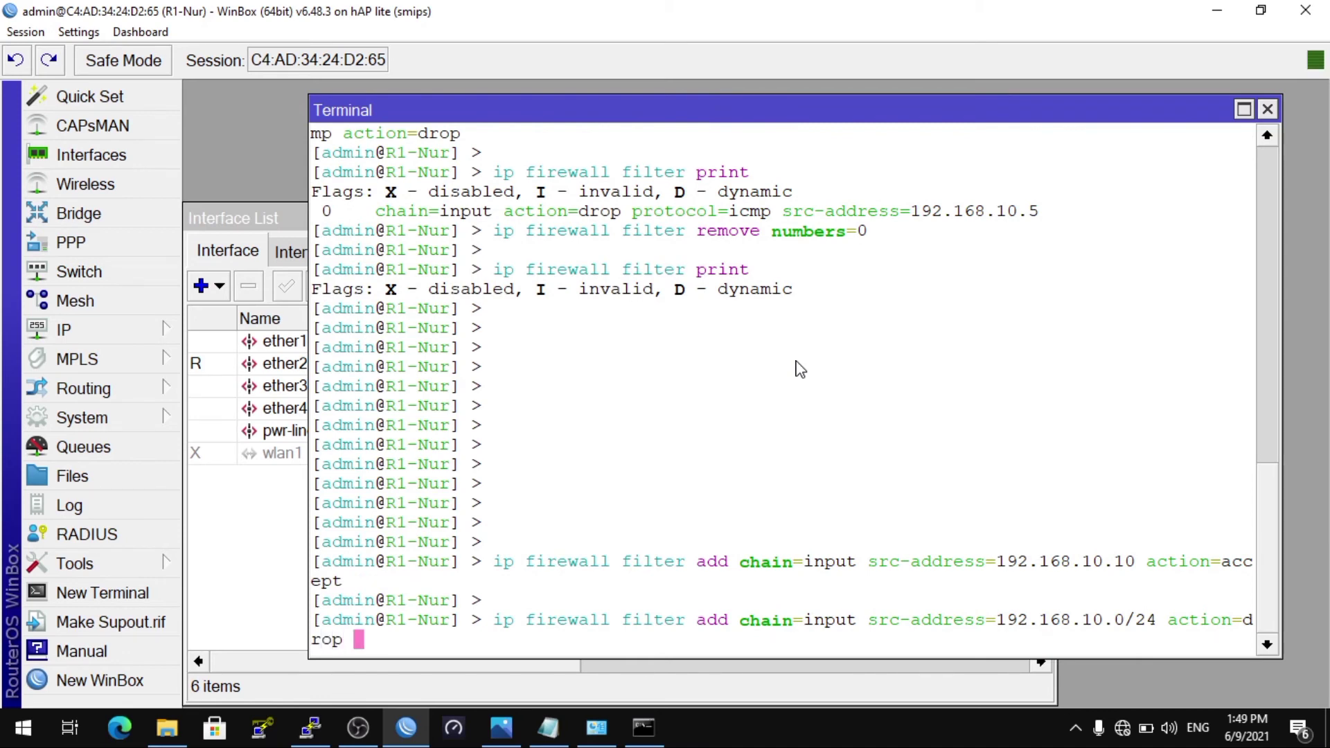
{"action": "key", "text": "Return"}
{"action": "type", "text": "ip "}
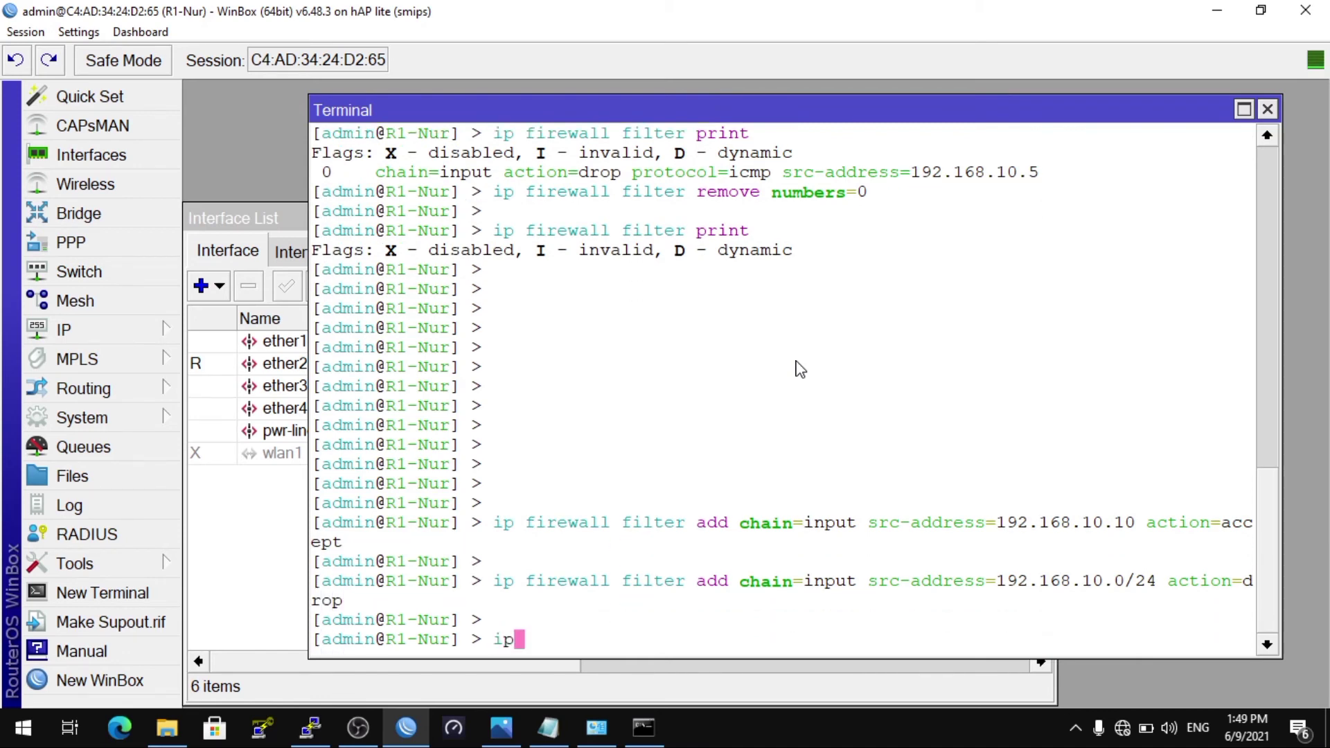
{"action": "type", "text": "firewall fi"}
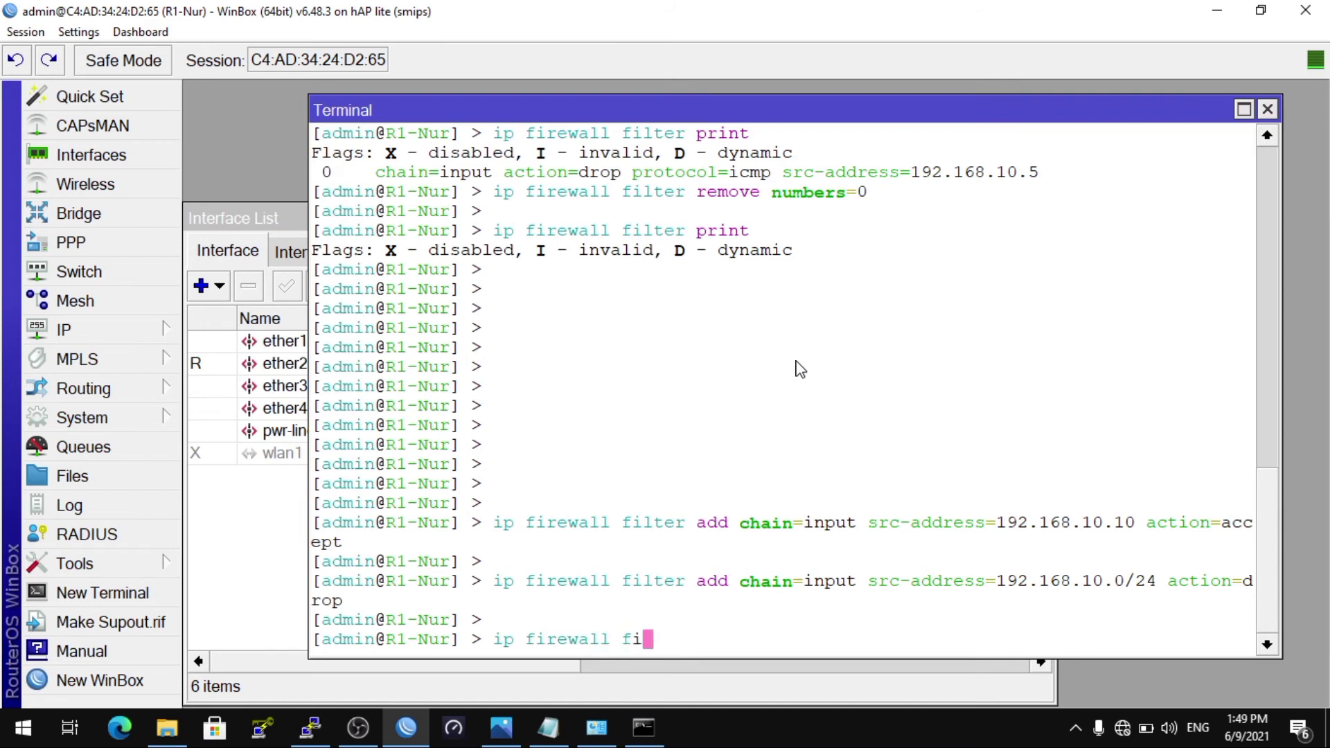
{"action": "type", "text": "lter print"}
{"action": "key", "text": "Return"}
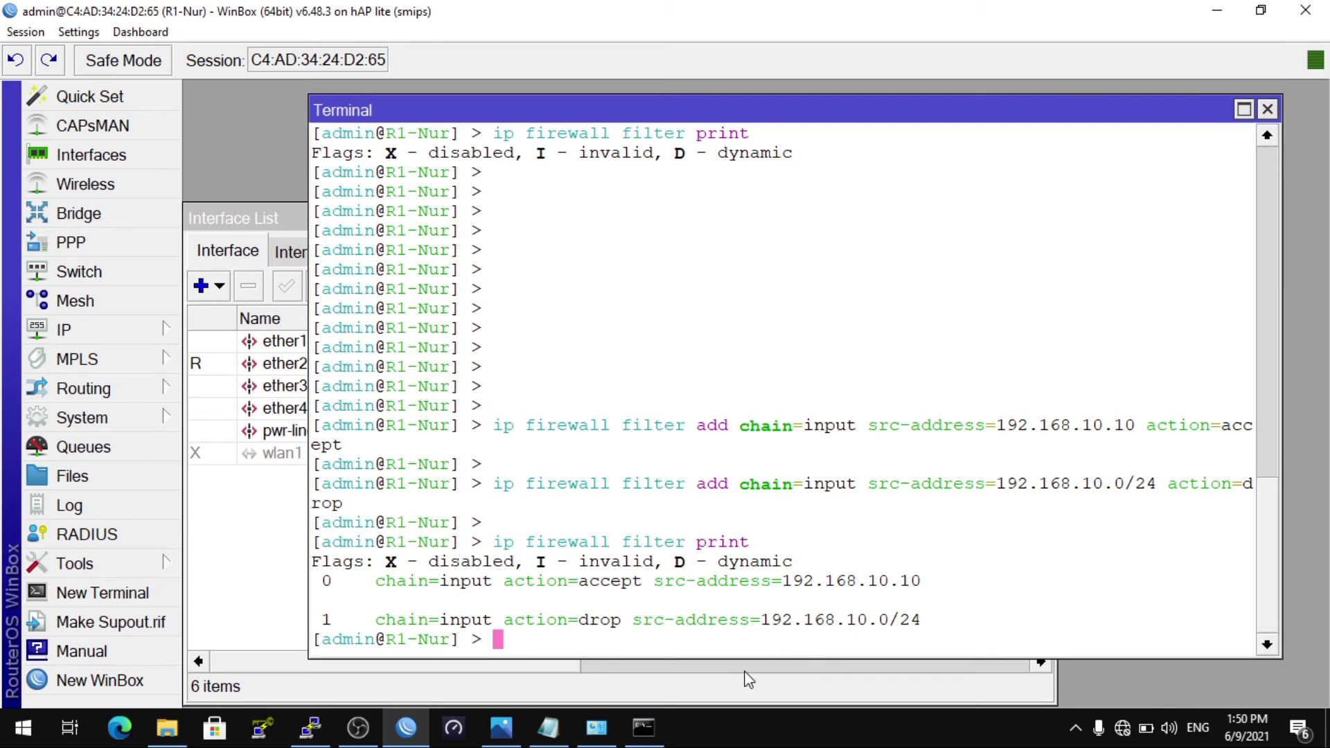
Step: Change the Ethernet IPv4 address's last octet from 5 to 10, making it 192.168.10.10
{"action": "left_click", "coordinate": [613, 731]}
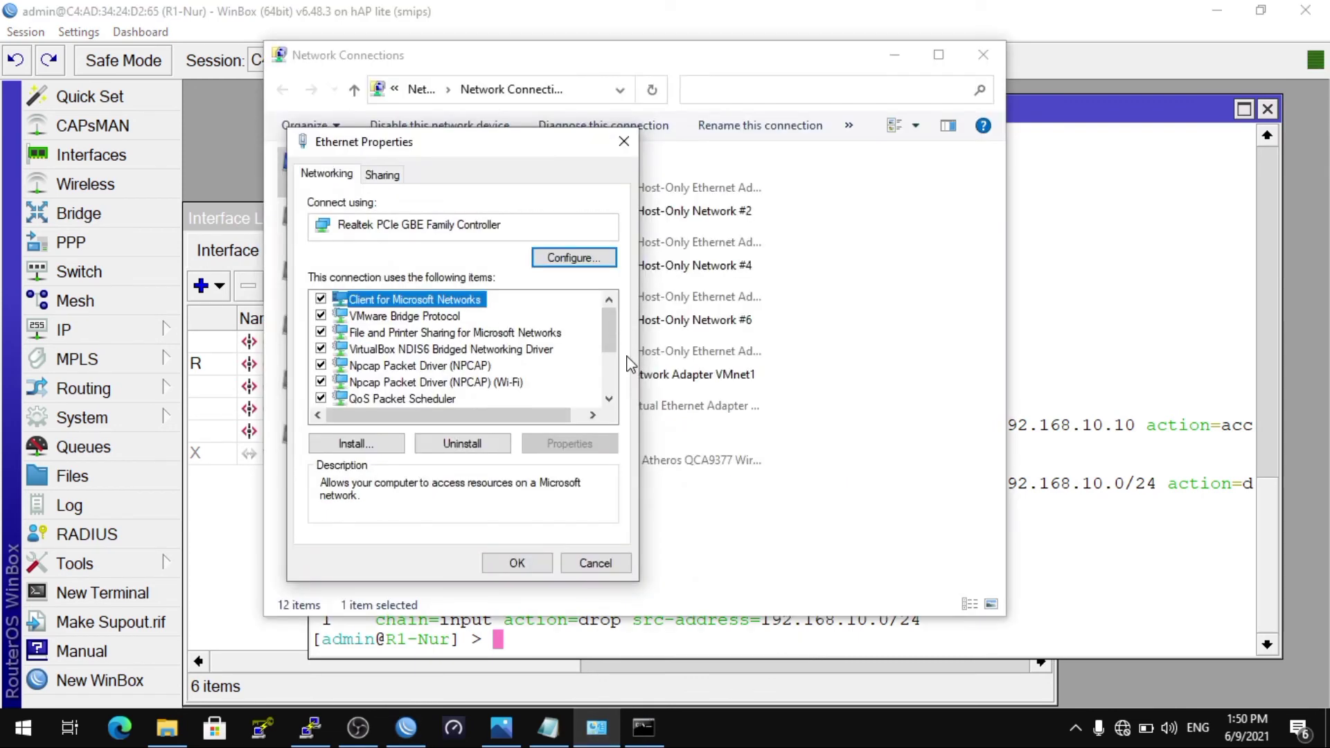
{"action": "left_click_drag", "start_coordinate": [610, 345], "coordinate": [614, 383]}
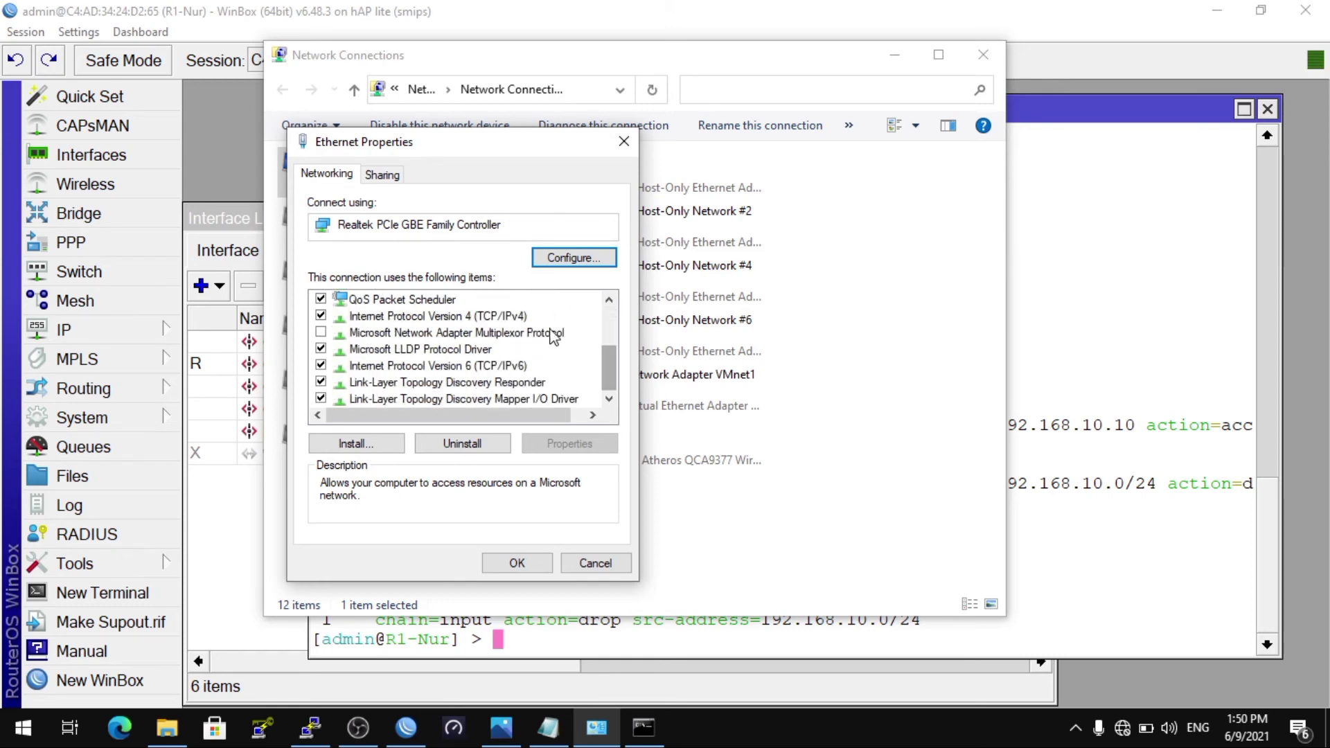
{"action": "double_click", "coordinate": [519, 319]}
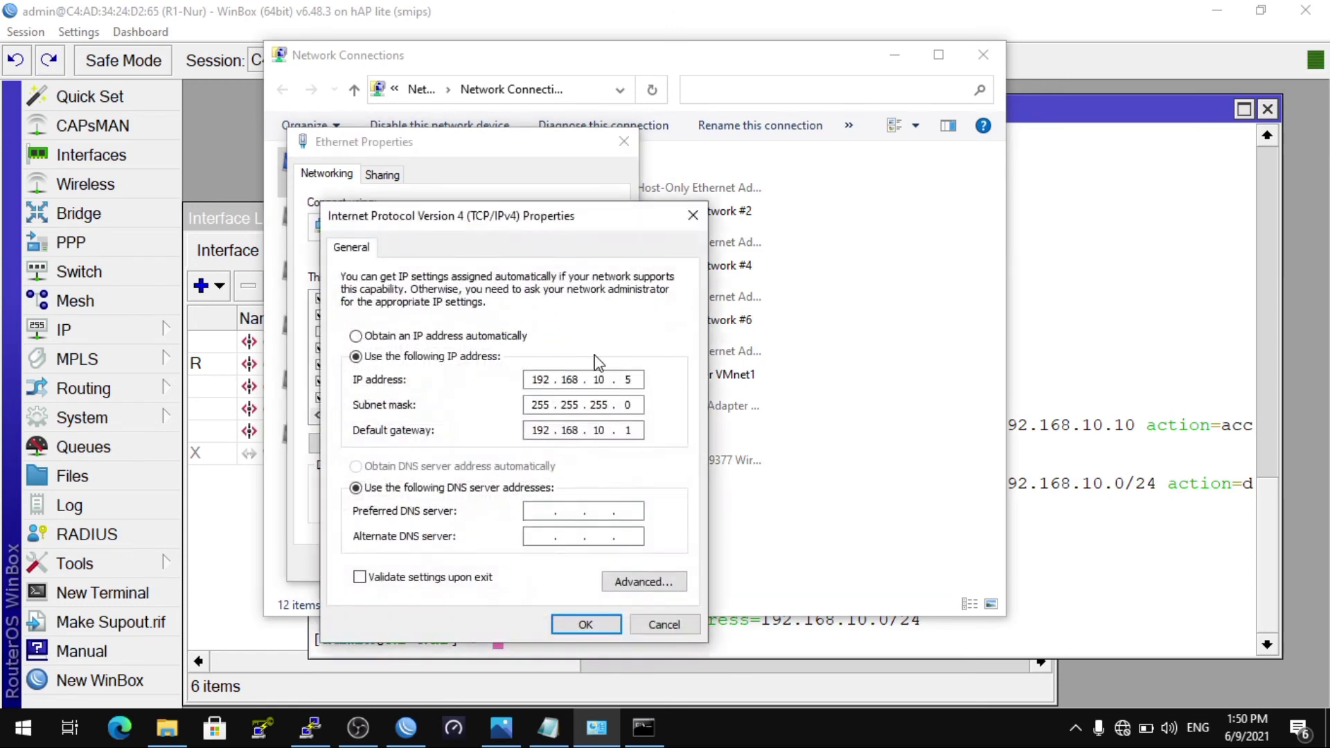
{"action": "left_click", "coordinate": [640, 380]}
{"action": "key", "text": "BackSpace"}
{"action": "type", "text": "10"}
{"action": "left_click", "coordinate": [596, 624]}
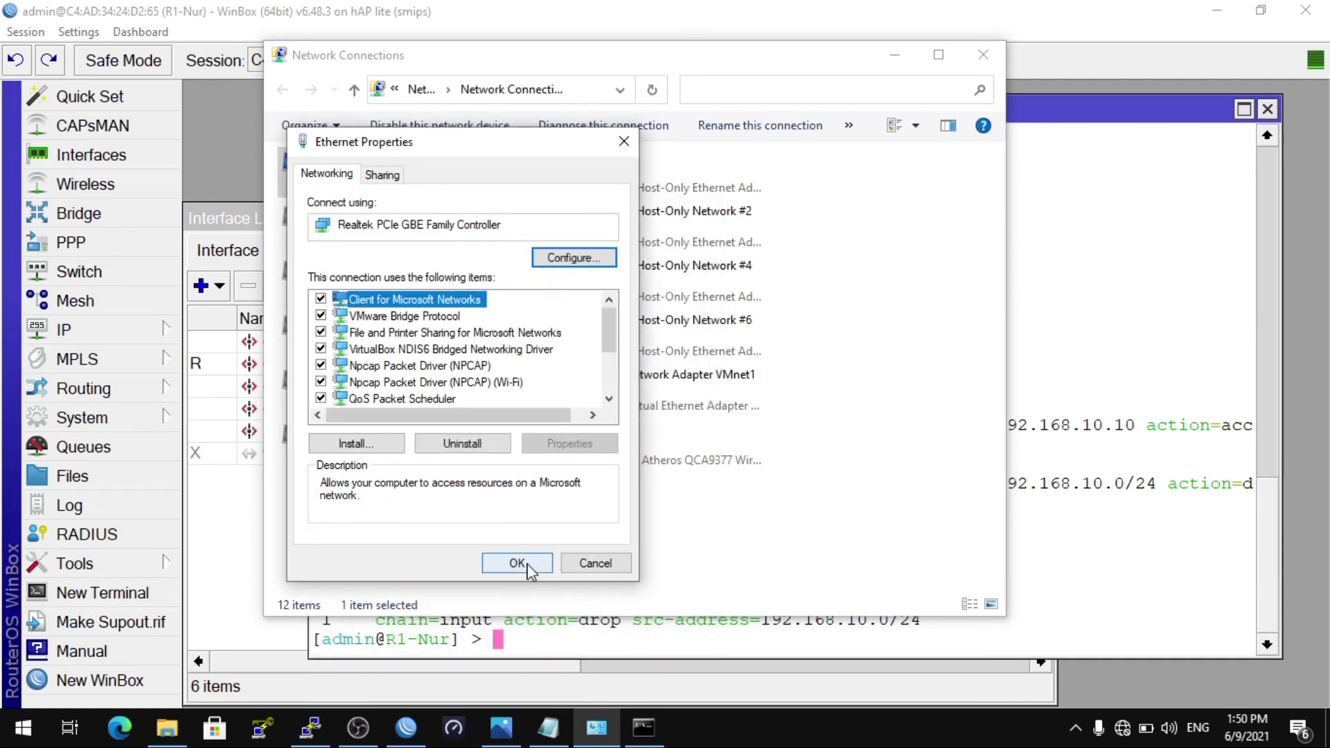
{"action": "left_click", "coordinate": [521, 563]}
{"action": "left_click", "coordinate": [644, 729]}
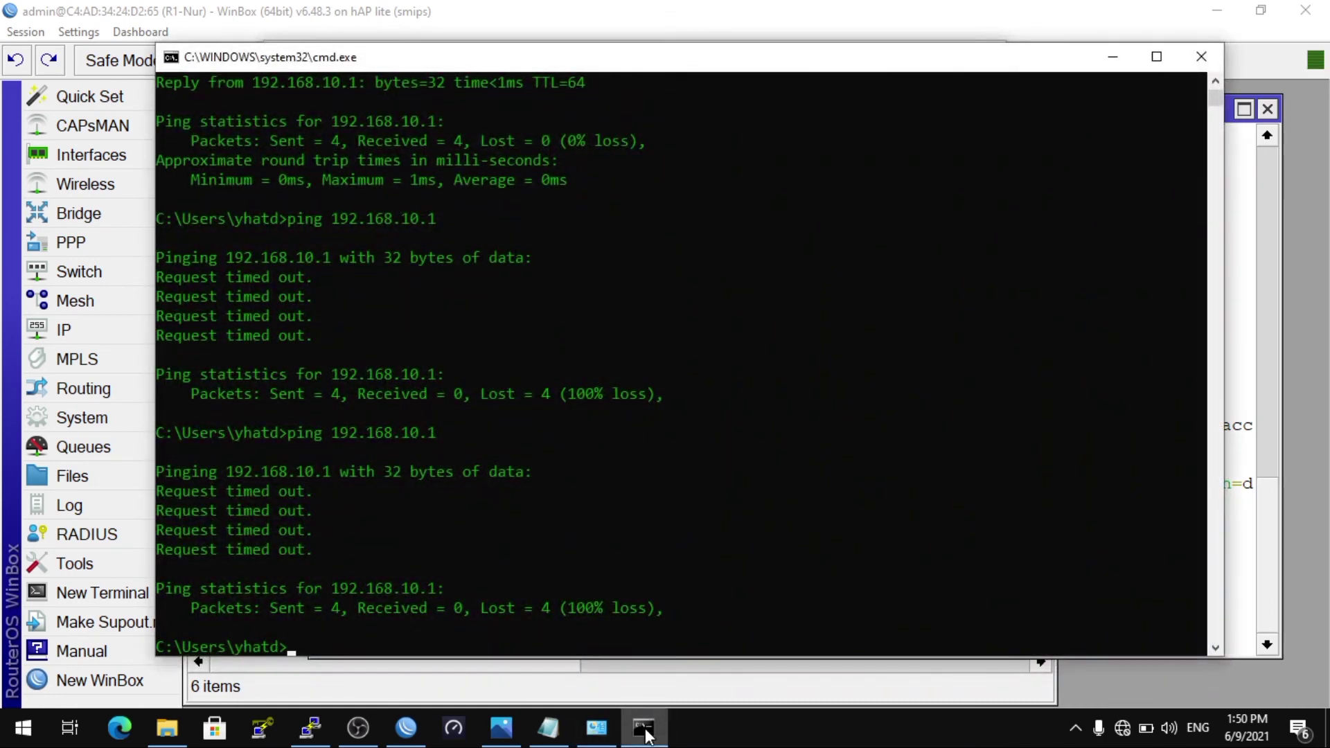
Step: Run ipconfig to confirm the PC's address is now 192.168.10.10
{"action": "type", "text": "ipconfig"}
{"action": "key", "text": "Return"}
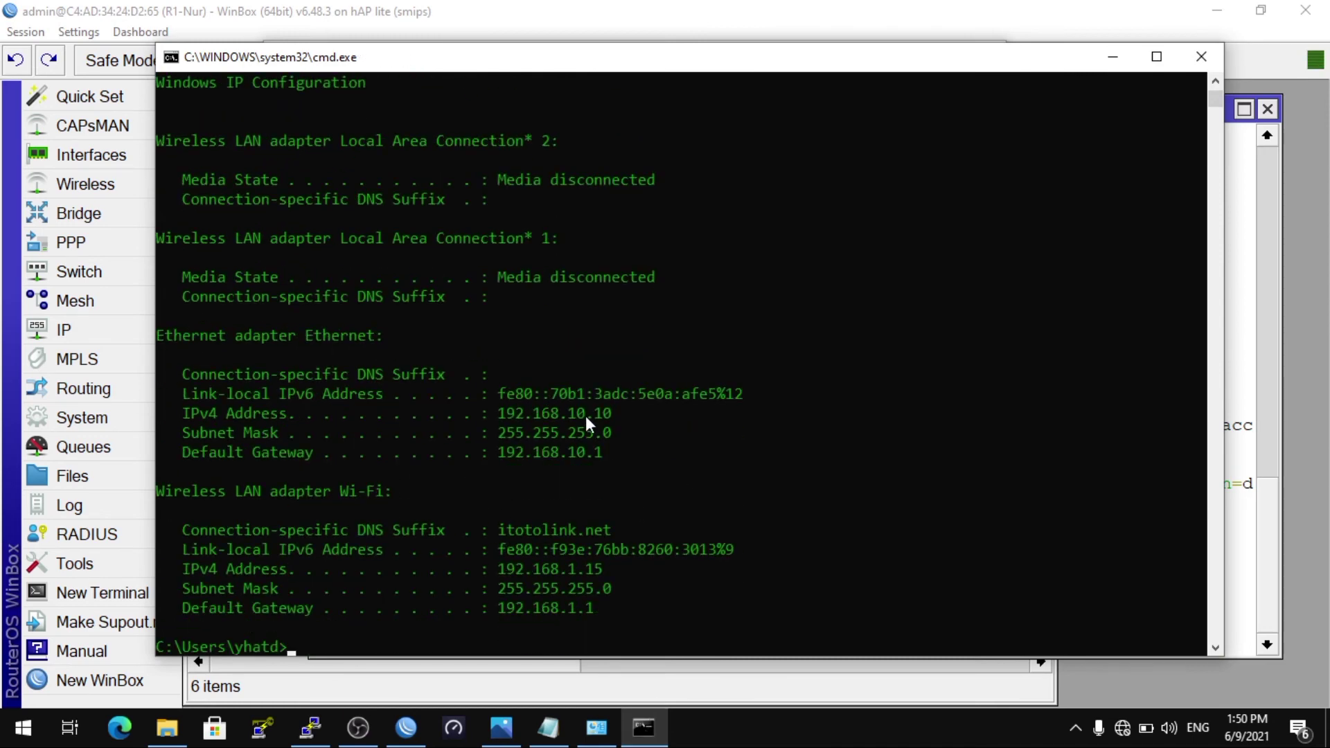
{"action": "left_click_drag", "start_coordinate": [499, 401], "coordinate": [616, 418]}
{"action": "right_click", "coordinate": [511, 638]}
Step: Ping 192.168.10.1 and get four replies with 0% loss
{"action": "type", "text": "ping"}
{"action": "left_click_drag", "start_coordinate": [494, 438], "coordinate": [587, 455]}
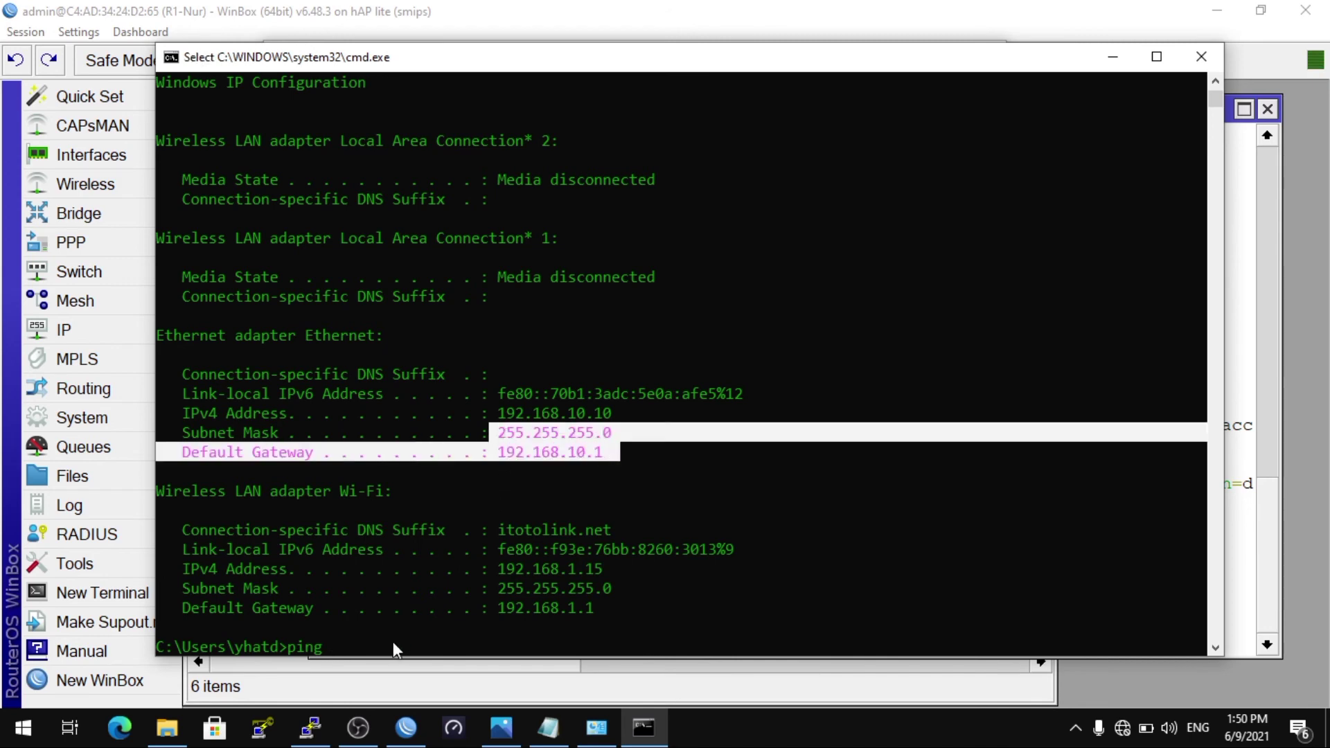
{"action": "type", "text": "192."}
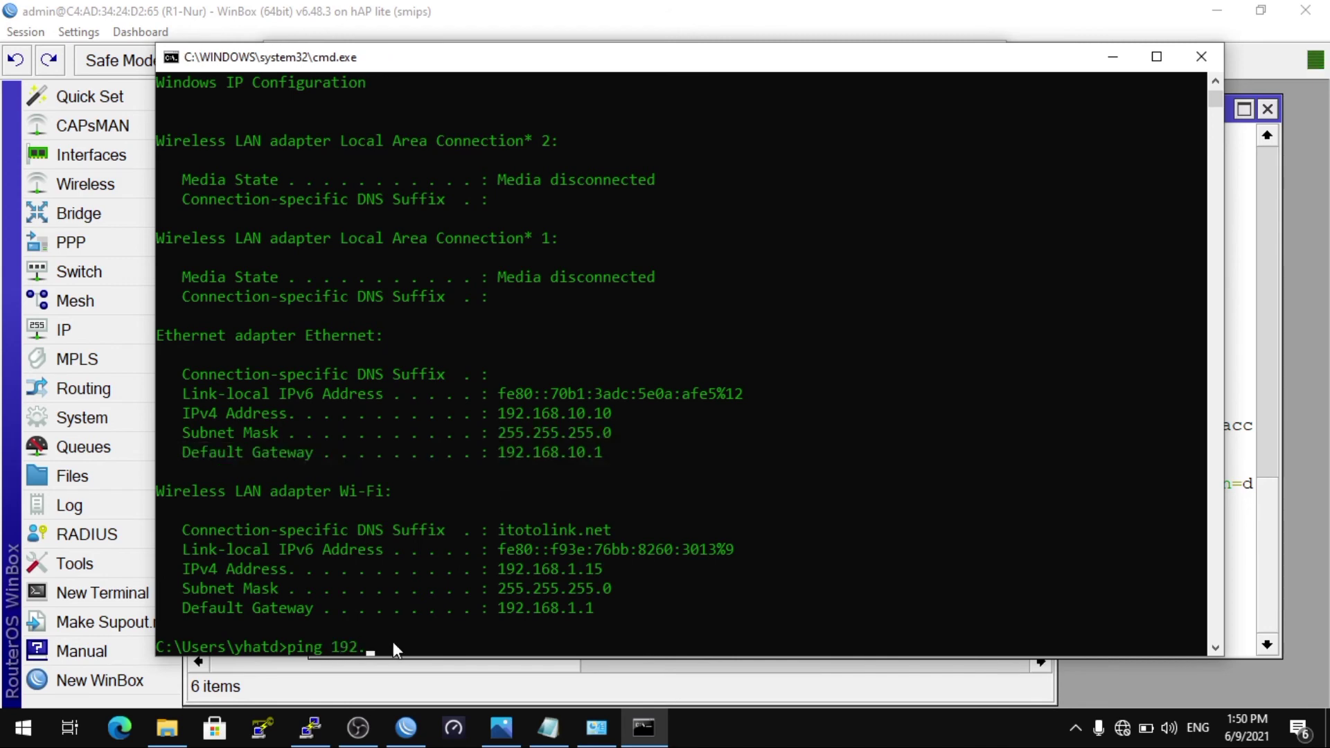
{"action": "type", "text": "168.10.1"}
{"action": "key", "text": "Return"}
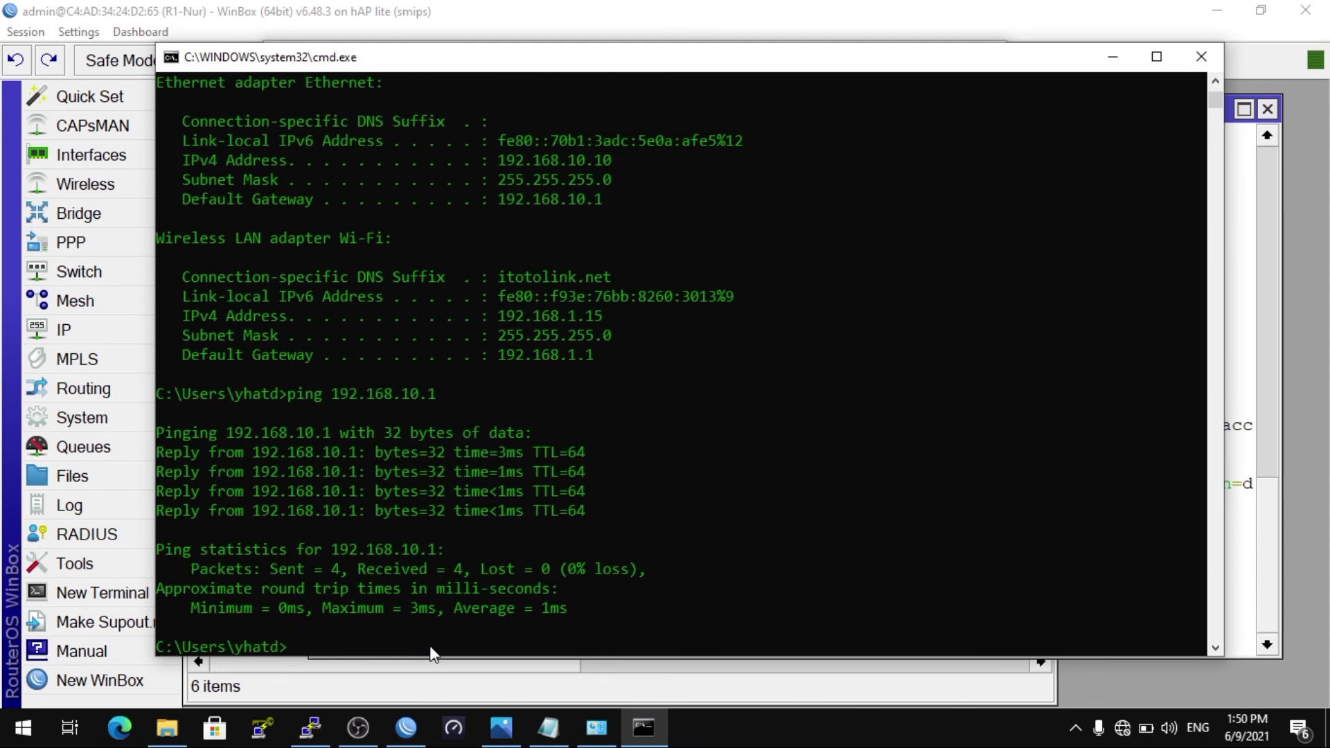
{"action": "left_click", "coordinate": [630, 700]}
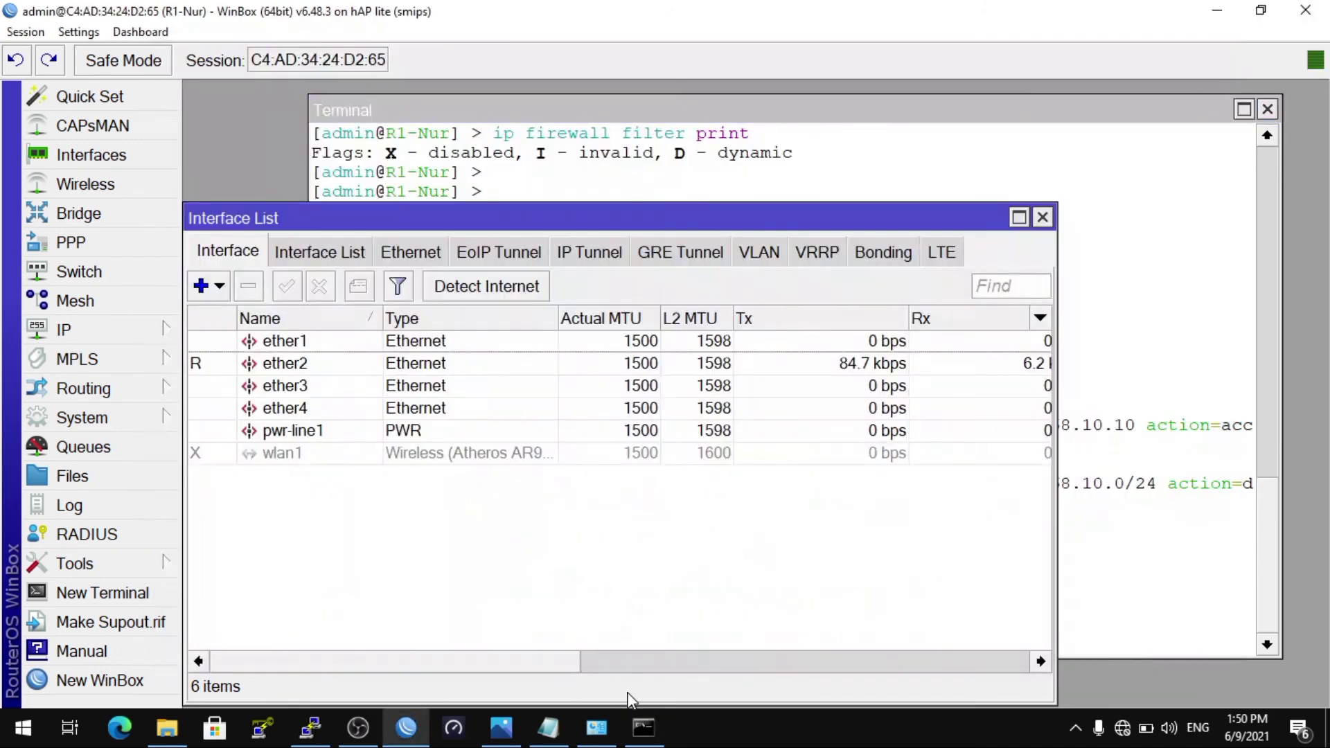
Step: Open the Ethernet adapter's Internet Protocol Version 4 (TCP/IPv4) settings
{"action": "left_click", "coordinate": [927, 398]}
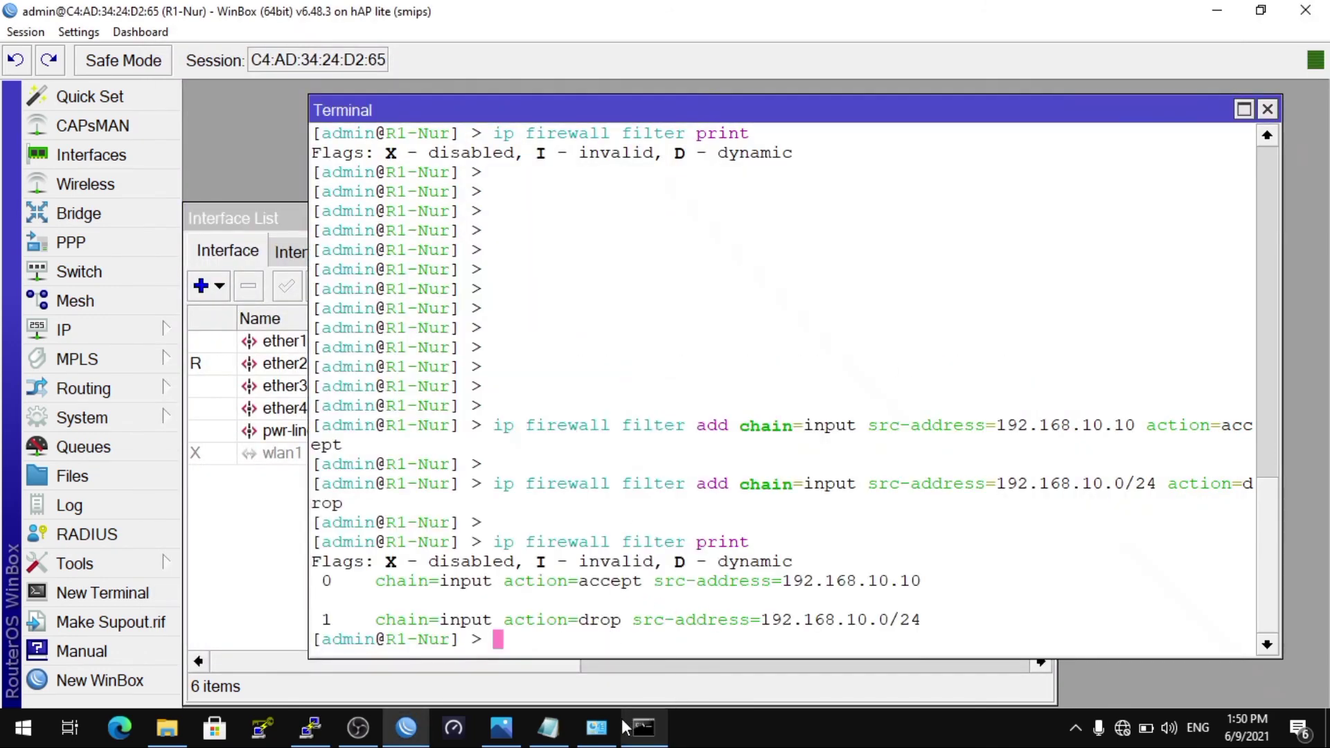
{"action": "left_click", "coordinate": [597, 728]}
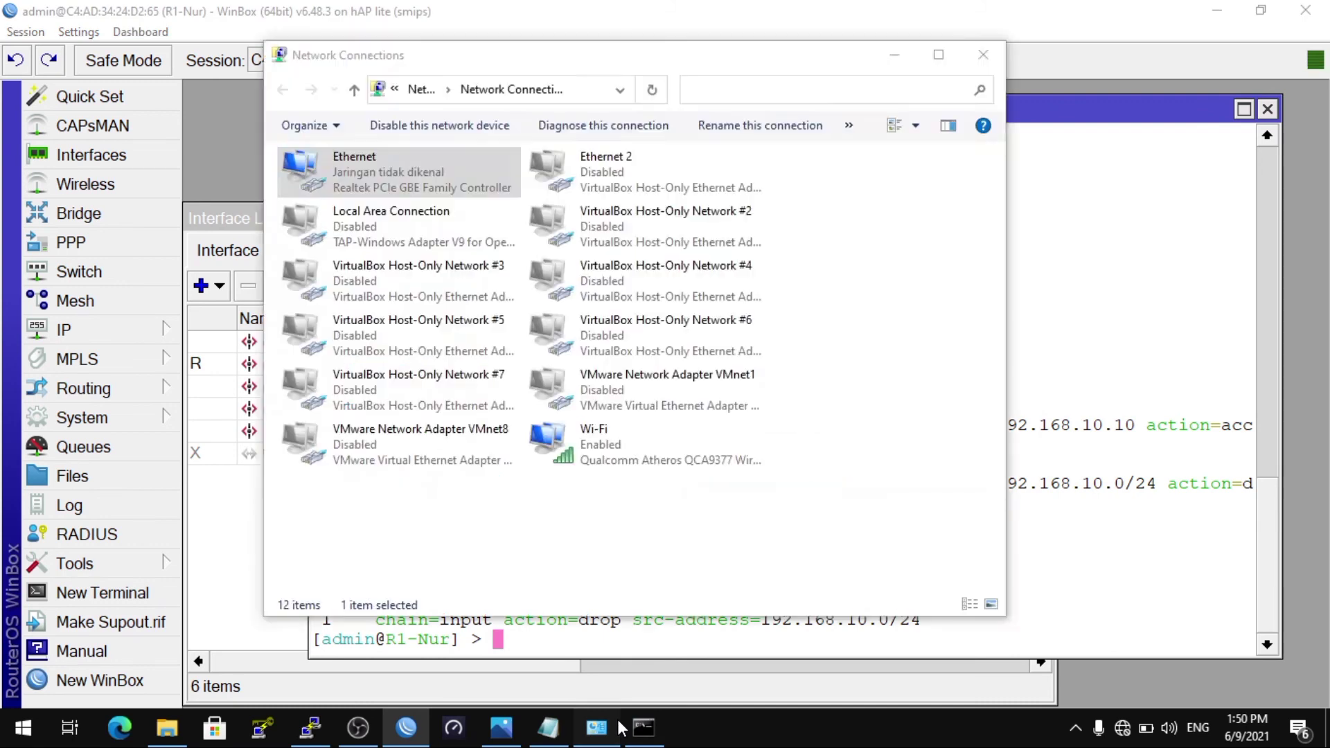
{"action": "right_click", "coordinate": [420, 164]}
{"action": "left_click", "coordinate": [514, 354]}
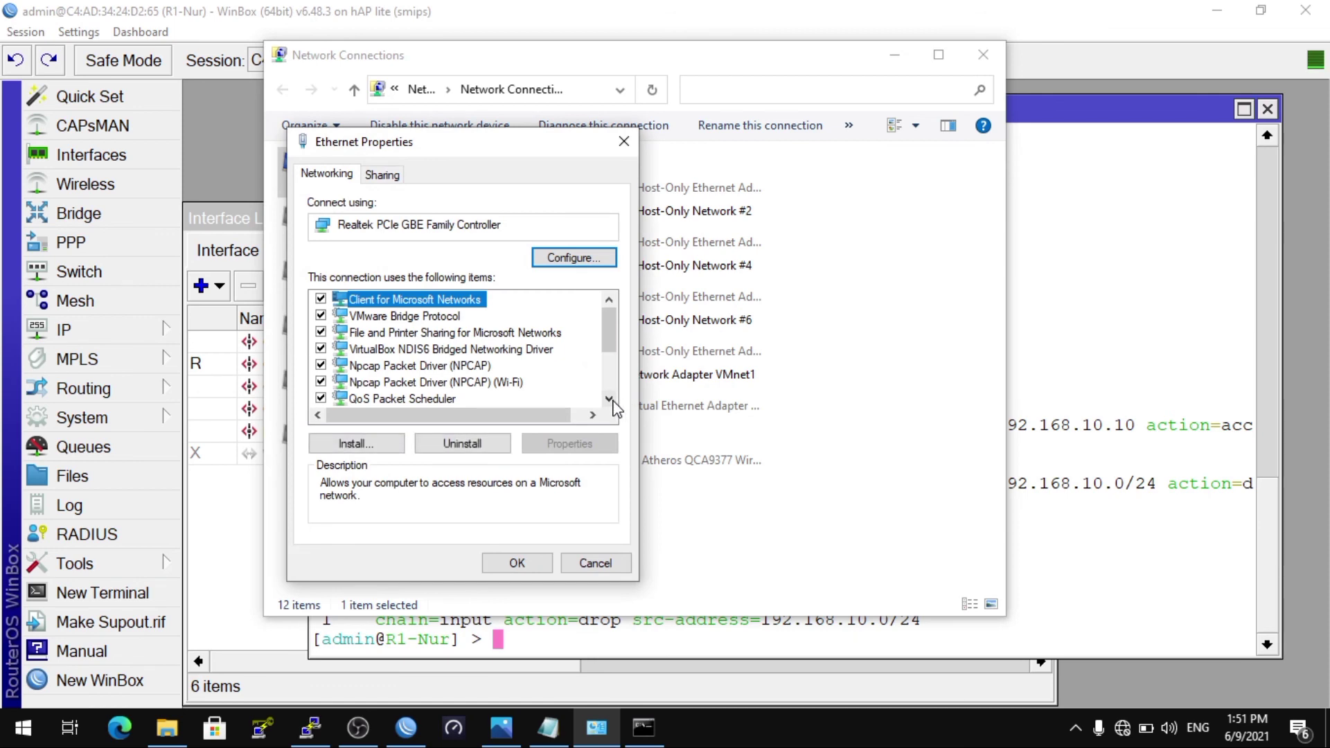
{"action": "left_click", "coordinate": [609, 398]}
{"action": "left_click", "coordinate": [609, 398]}
{"action": "left_click", "coordinate": [609, 398]}
{"action": "double_click", "coordinate": [521, 367]}
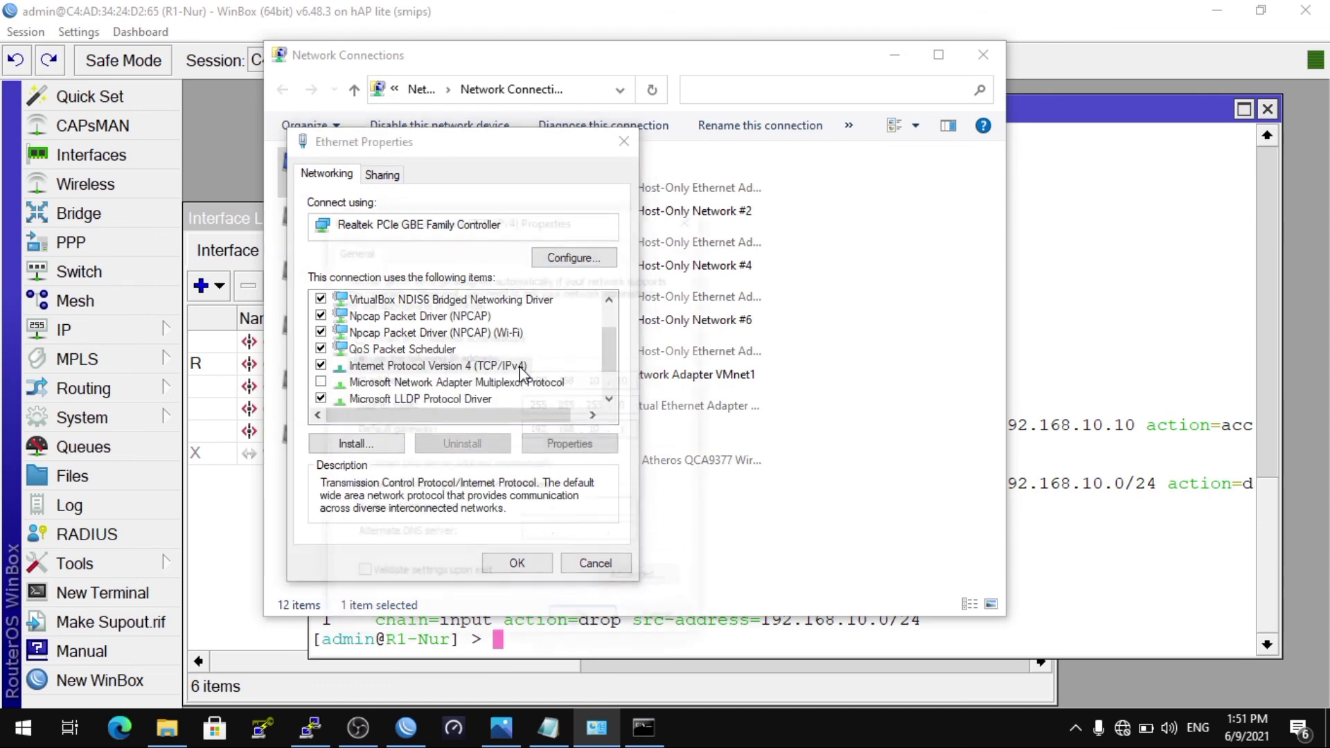
Step: Change the last octet to 20 so the address becomes 192.168.10.20, and apply it
{"action": "left_click", "coordinate": [639, 383]}
{"action": "key", "text": "BackSpace"}
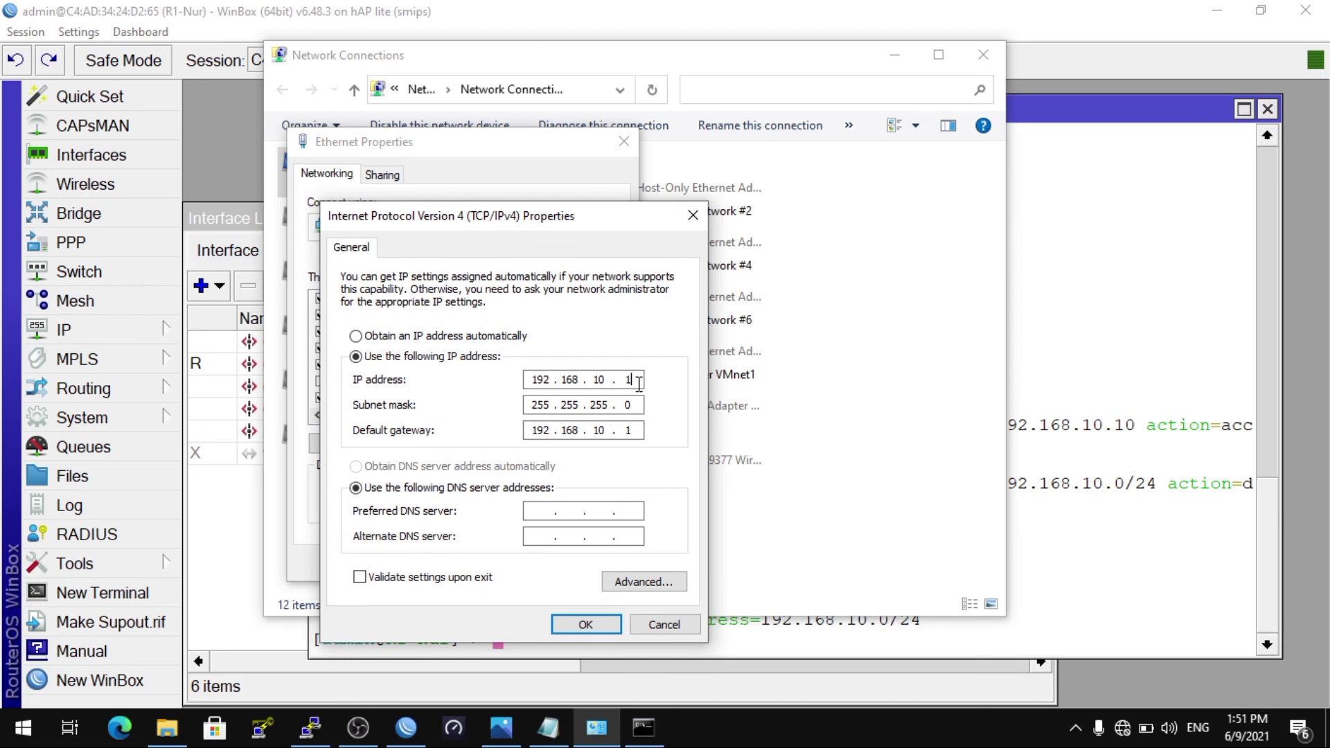
{"action": "key", "text": "BackSpace"}
{"action": "type", "text": "20"}
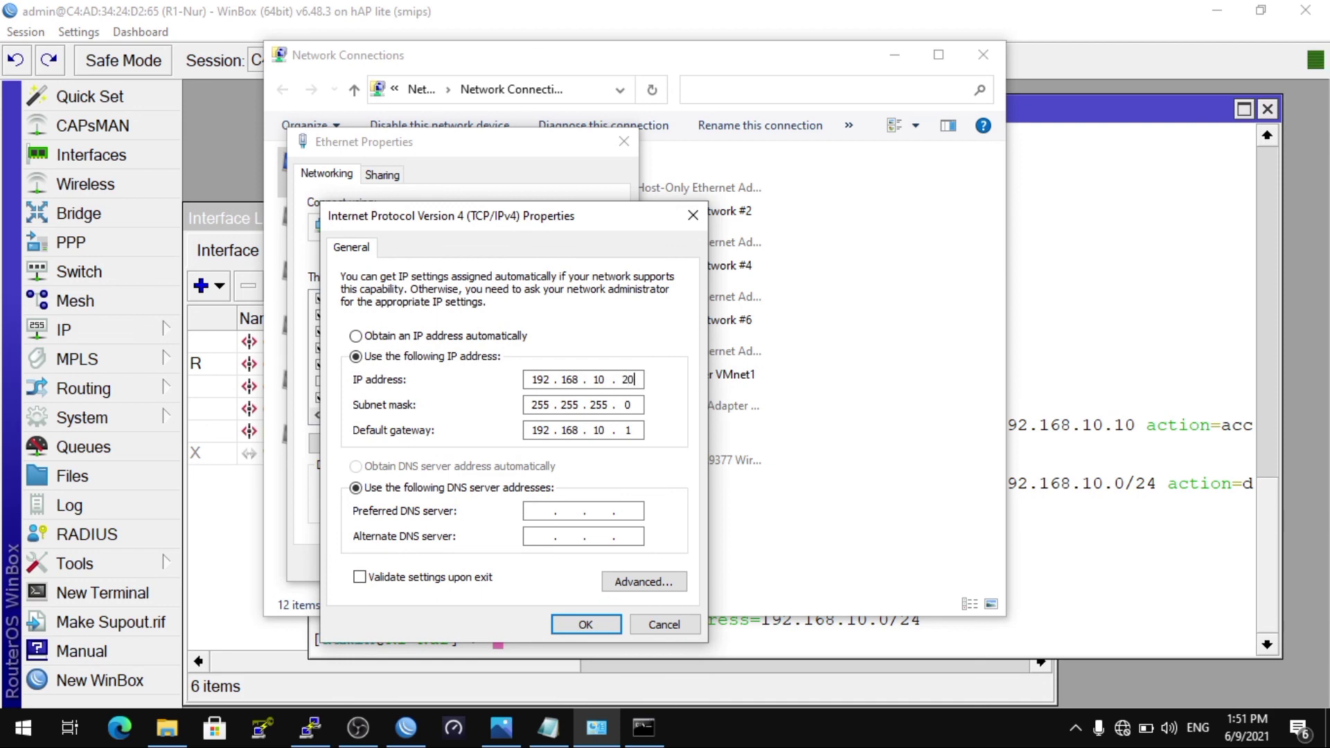
{"action": "left_click", "coordinate": [586, 627]}
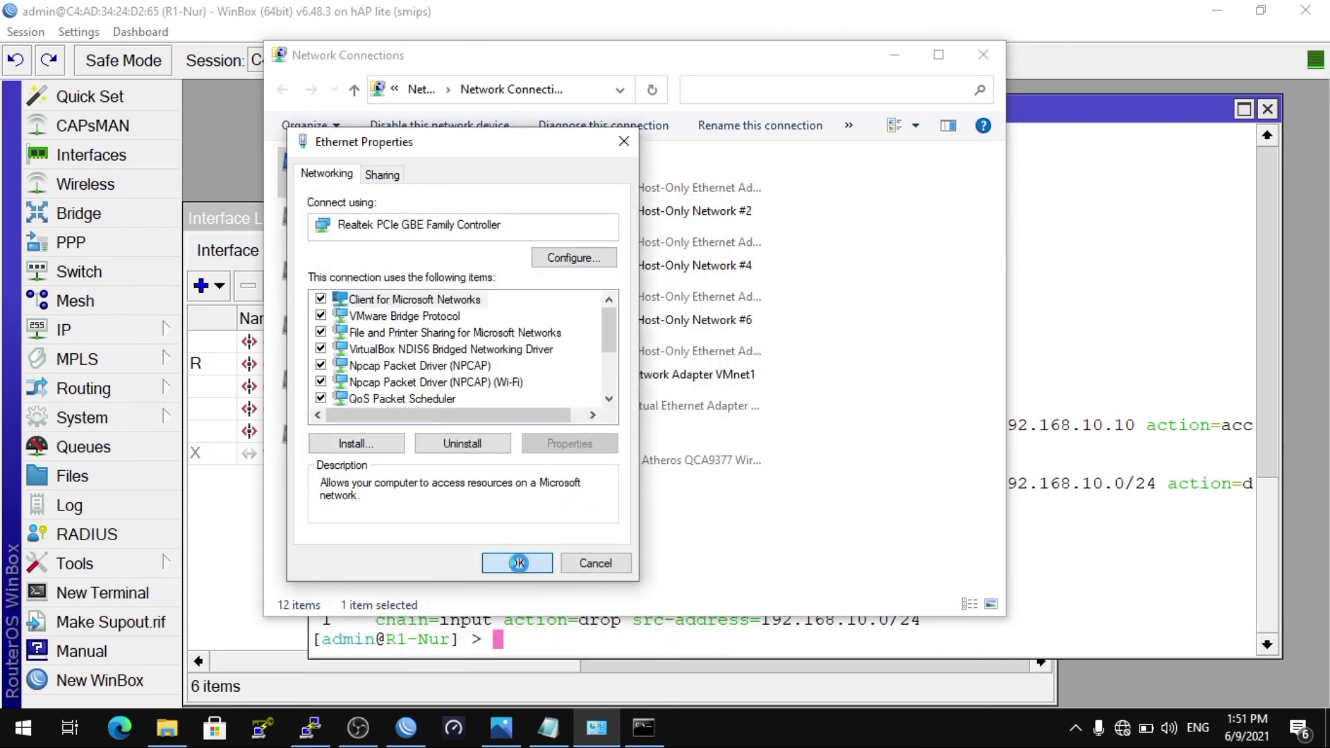
{"action": "left_click", "coordinate": [518, 562]}
{"action": "left_click", "coordinate": [644, 727]}
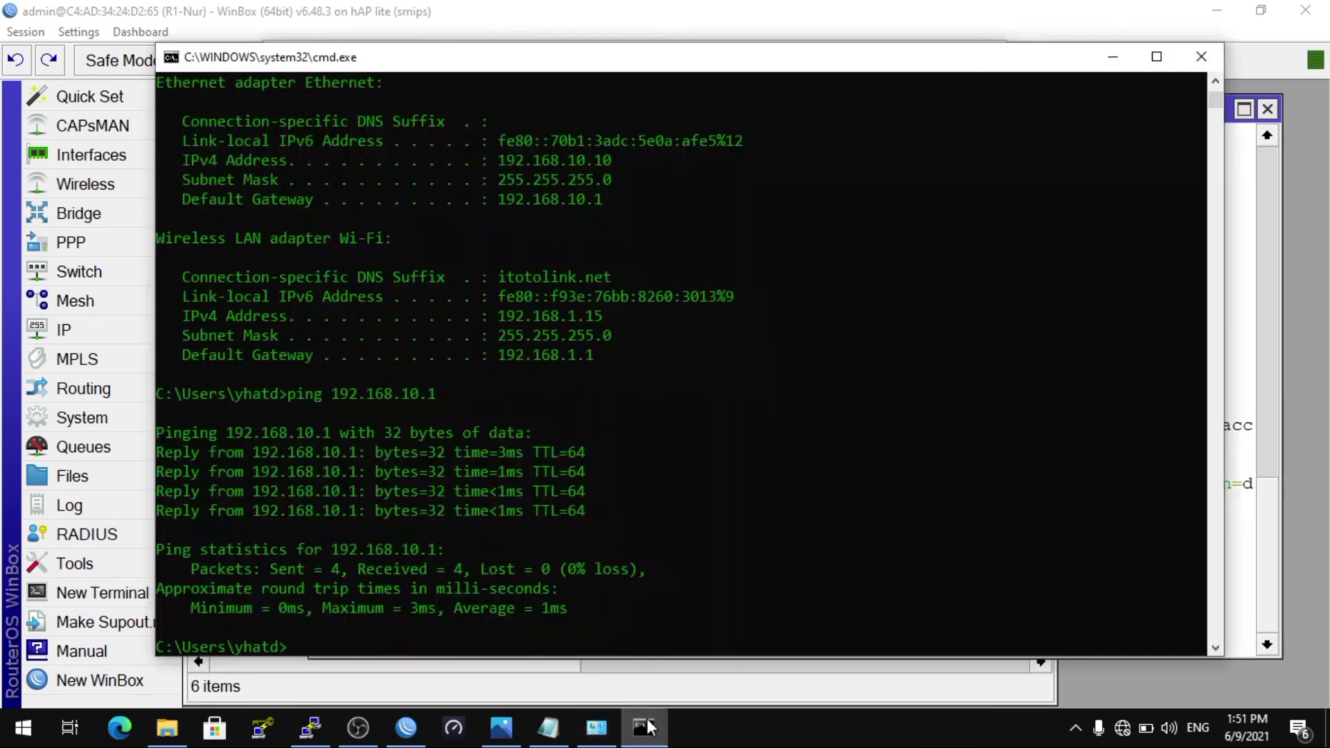
Step: Run ipconfig to confirm the Ethernet adapter shows 192.168.10.20, then ping the router at 192.168.10.1
{"action": "type", "text": "ipconfig"}
{"action": "key", "text": "Return"}
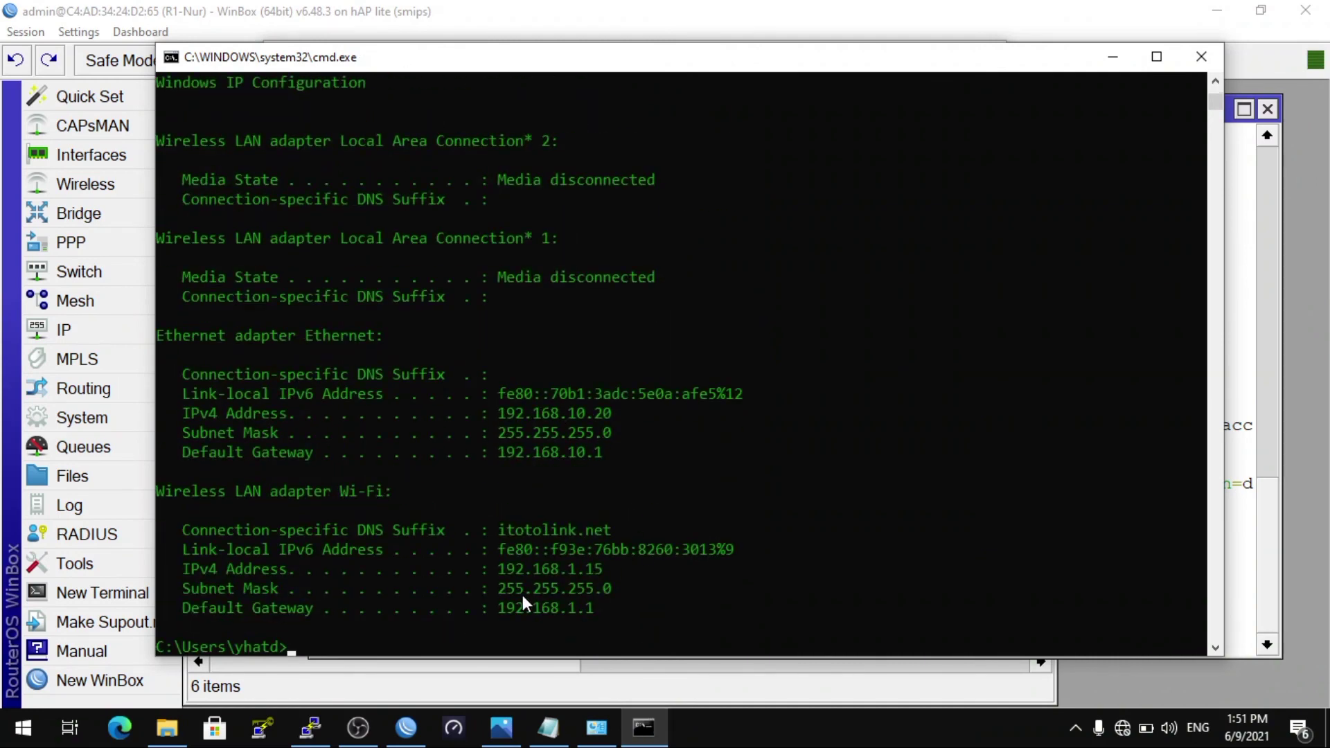
{"action": "type", "text": "ping 192.168.10.1"}
{"action": "key", "text": "Return"}
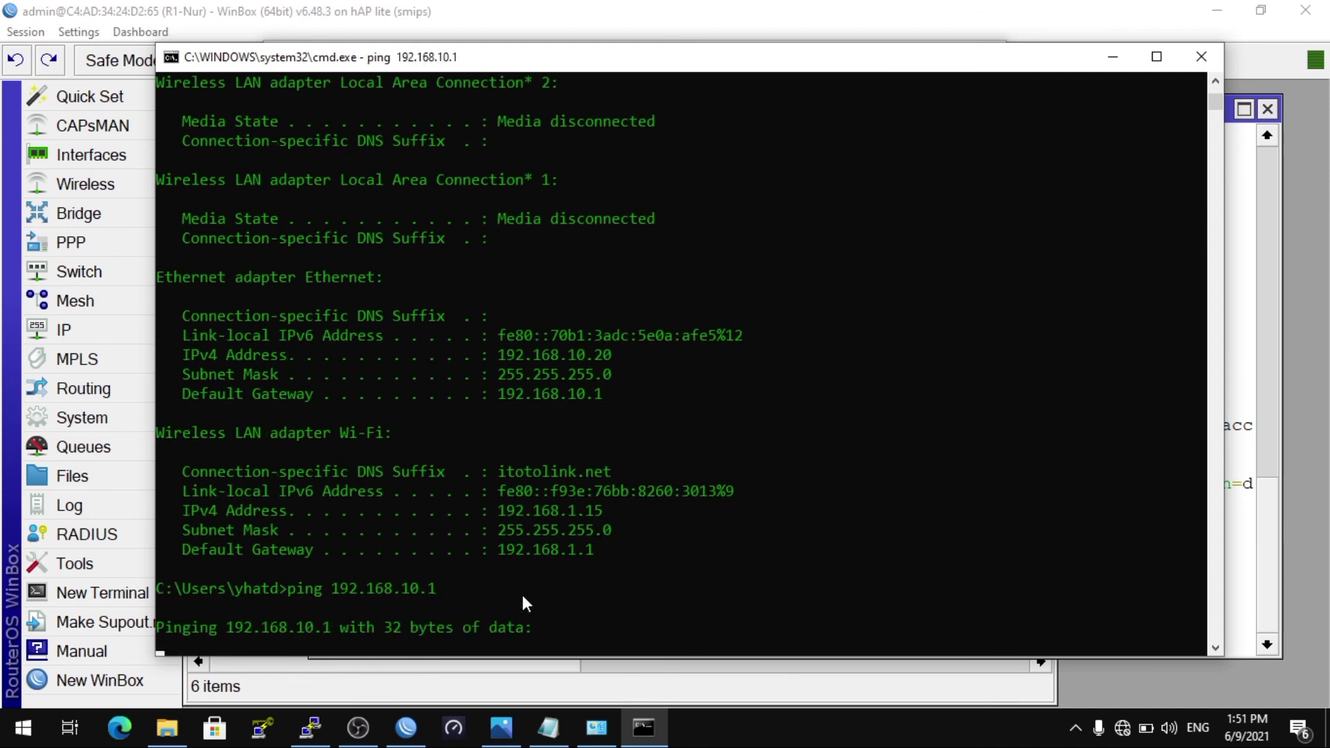